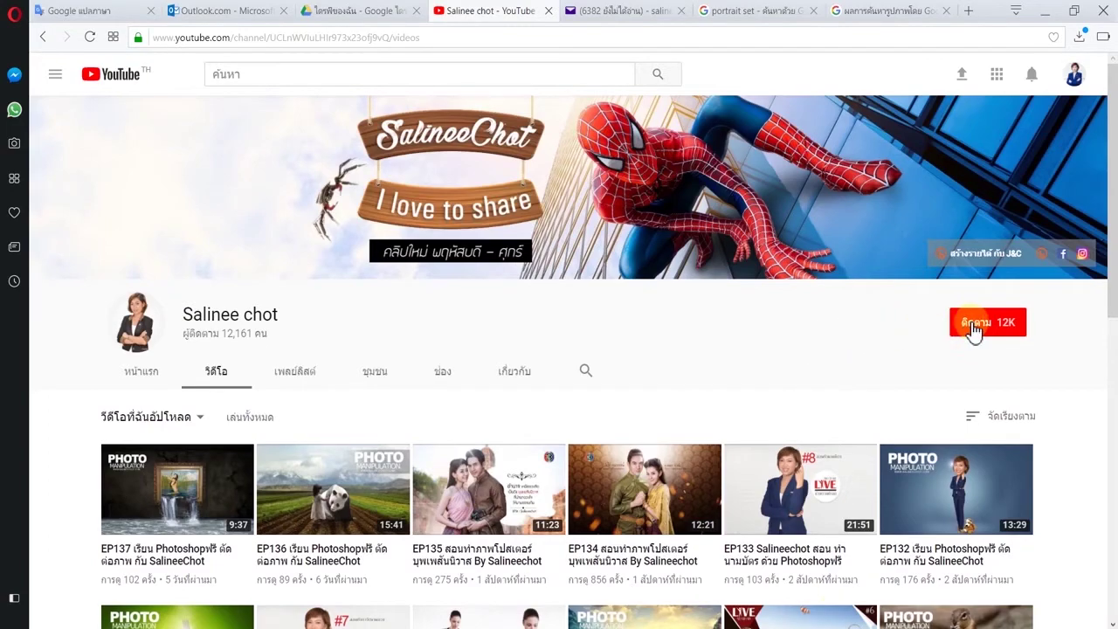
Subscribe to the J&C channel from its YouTube channel page.
{"action": "left_click", "coordinate": [973, 331]}
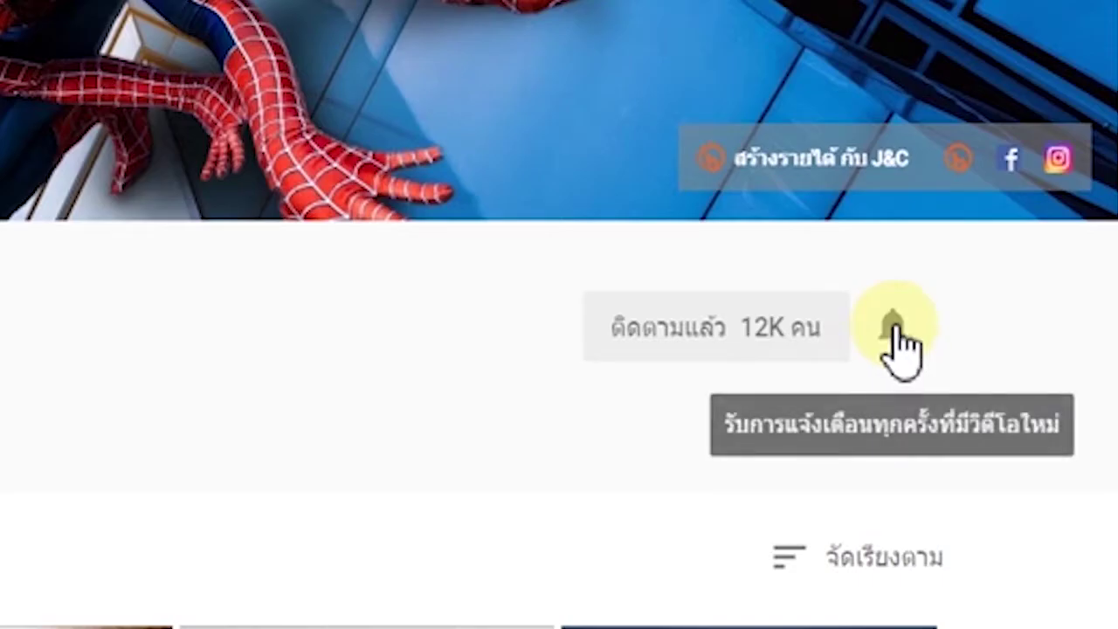
Use the bell beside Subscribed to get notified of every new J&C video.
{"action": "left_click", "coordinate": [1016, 325]}
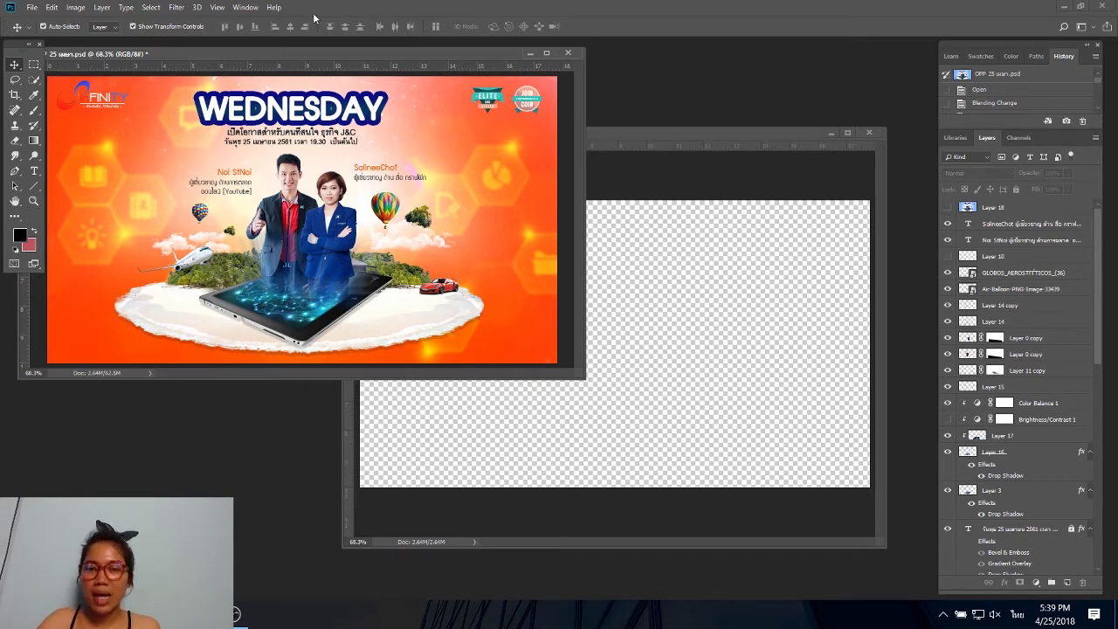
Check the blank canvas's Image Size (1282 × 721 px) and cancel without changes.
{"action": "left_click", "coordinate": [770, 204]}
{"action": "right_click", "coordinate": [708, 134]}
{"action": "left_click", "coordinate": [729, 149]}
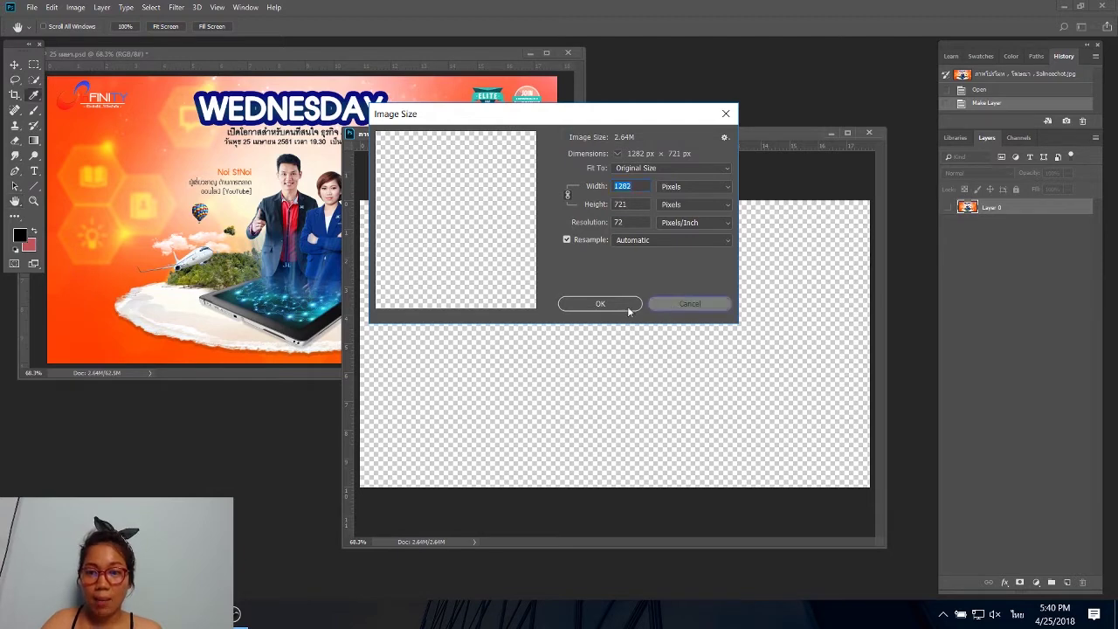
{"action": "left_click", "coordinate": [678, 304]}
Move and resize the blank canvas window to sit beside the finished banner.
{"action": "left_click_drag", "start_coordinate": [564, 138], "coordinate": [611, 181]}
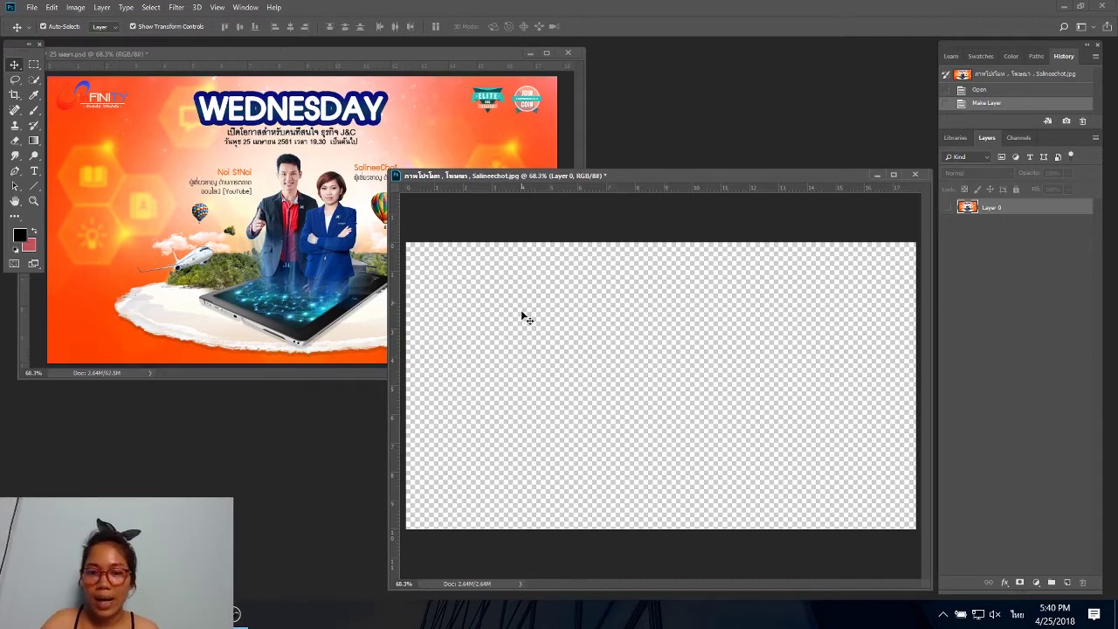
{"action": "mouse_move", "coordinate": [525, 181]}
{"action": "left_mouse_down"}
{"action": "mouse_move", "coordinate": [596, 435]}
{"action": "mouse_move", "coordinate": [519, 151]}
{"action": "left_mouse_up"}
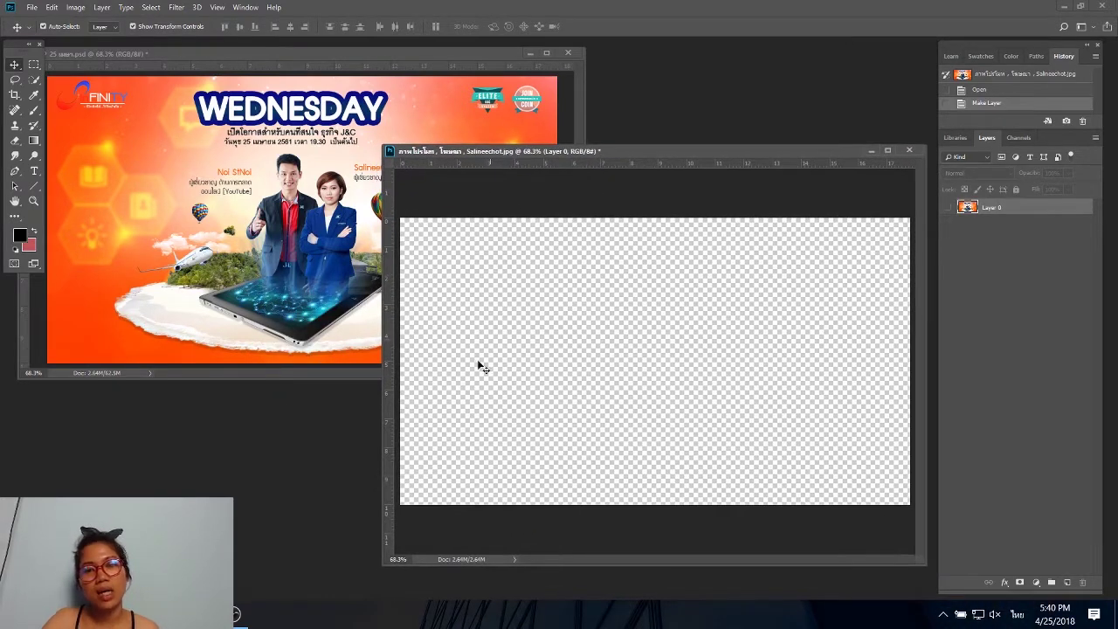
{"action": "left_click_drag", "start_coordinate": [384, 565], "coordinate": [389, 539]}
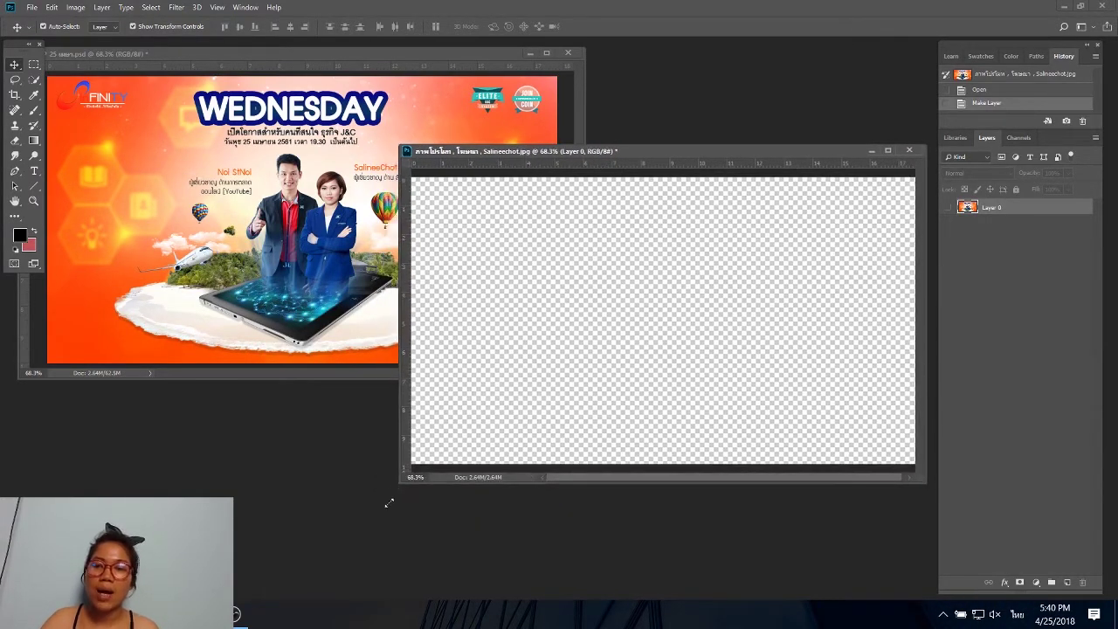
{"action": "mouse_move", "coordinate": [608, 154]}
{"action": "left_mouse_down"}
{"action": "mouse_move", "coordinate": [605, 195]}
{"action": "mouse_move", "coordinate": [568, 181]}
{"action": "left_mouse_up"}
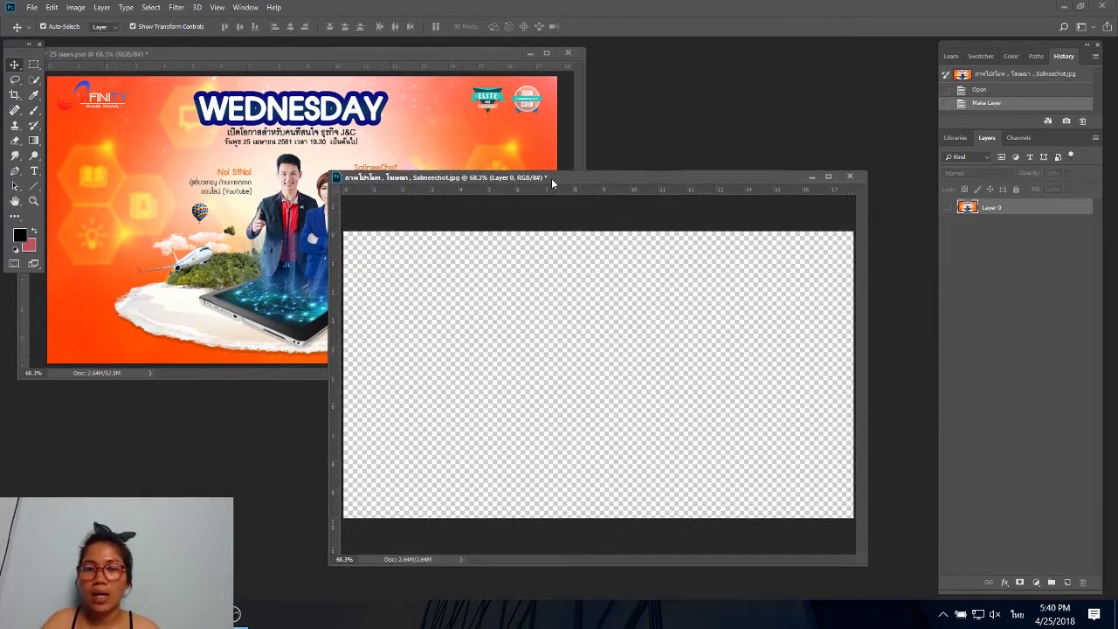
Add a new layer and draw a rectangle covering the whole canvas.
{"action": "left_click", "coordinate": [1067, 583]}
{"action": "left_click", "coordinate": [33, 186]}
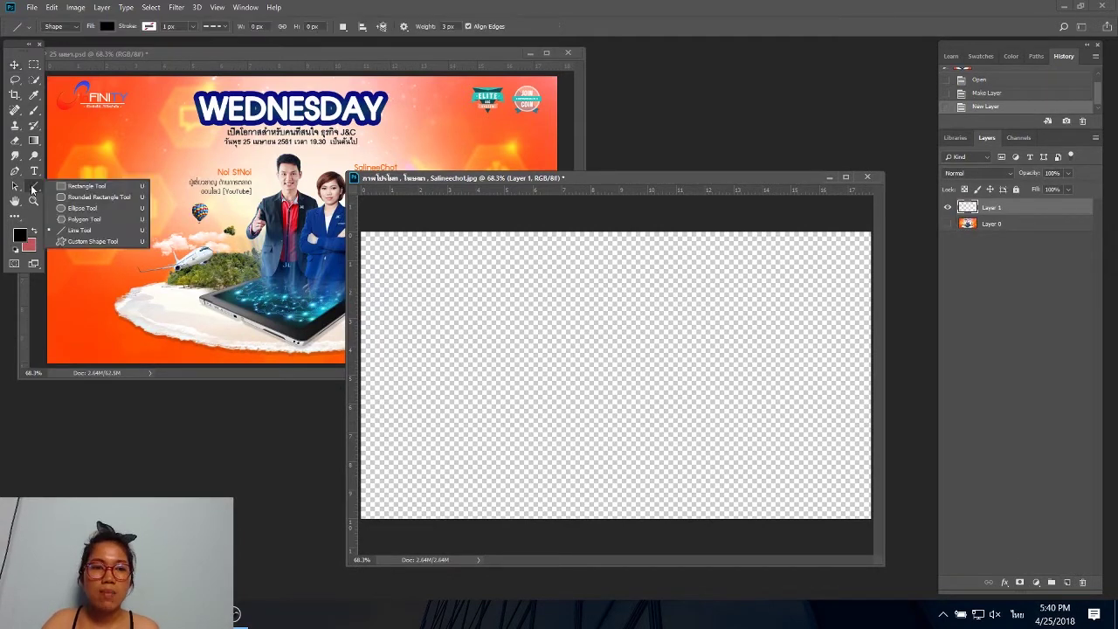
{"action": "left_click", "coordinate": [92, 198]}
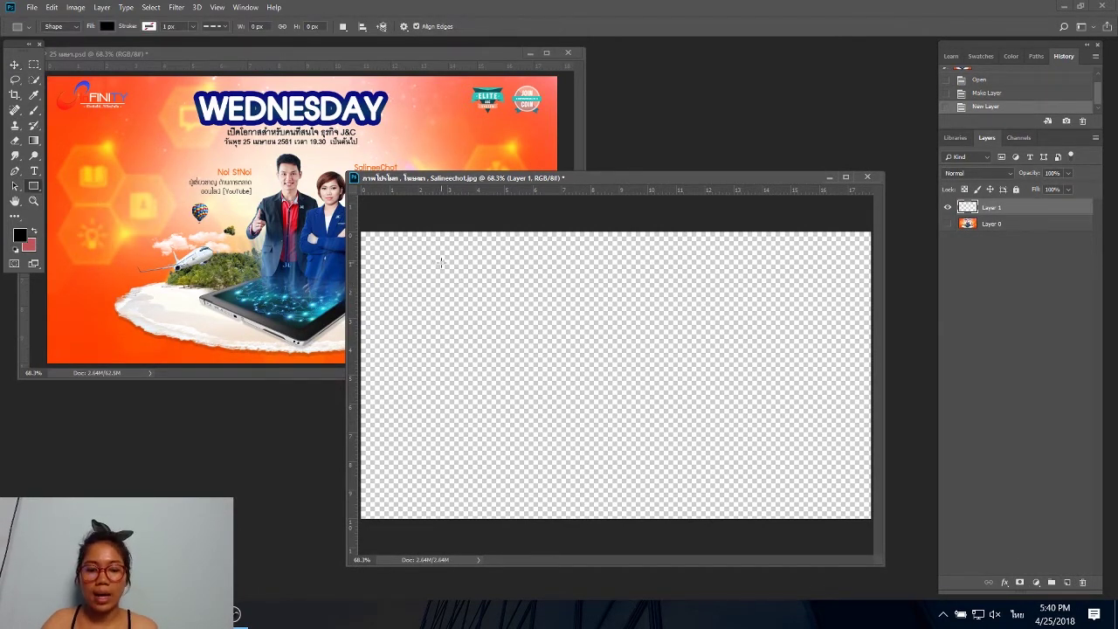
{"action": "scroll", "coordinate": [441, 263], "scroll_direction": "down", "scroll_amount": 1}
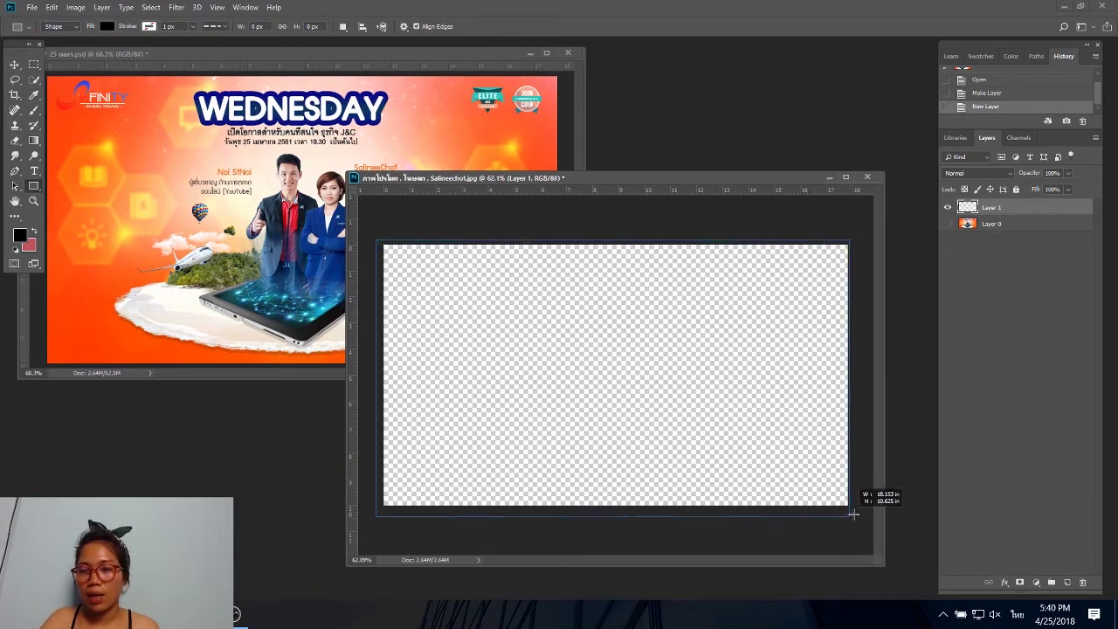
{"action": "left_click_drag", "start_coordinate": [375, 239], "coordinate": [855, 514]}
Fill the rectangle with orange ff9000 and lock its layer.
{"action": "double_click", "coordinate": [969, 208]}
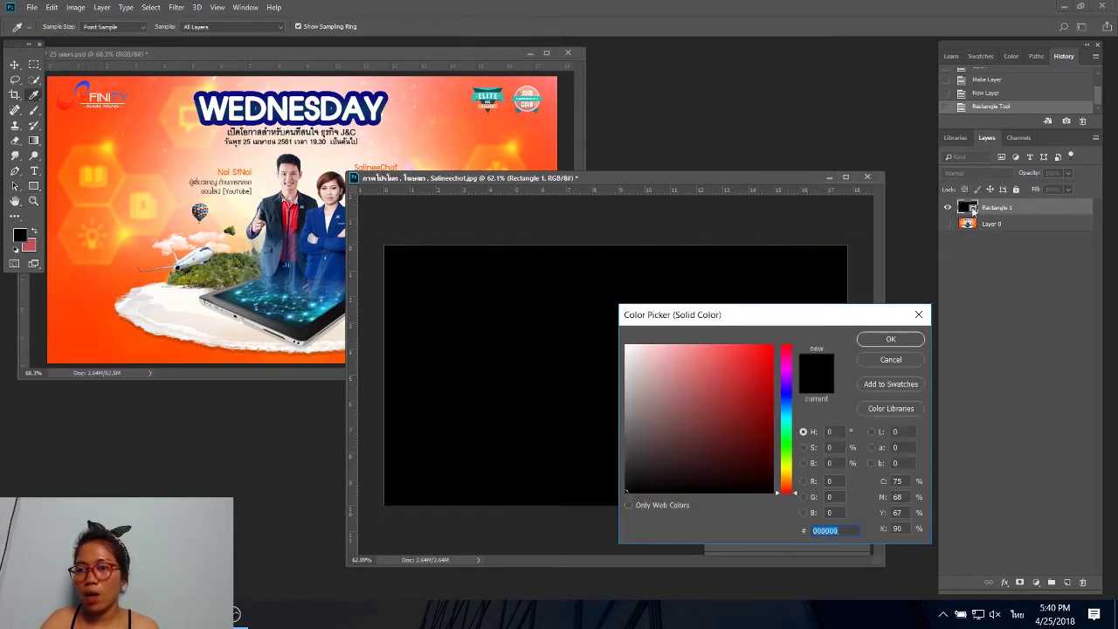
{"action": "type", "text": "ff9000"}
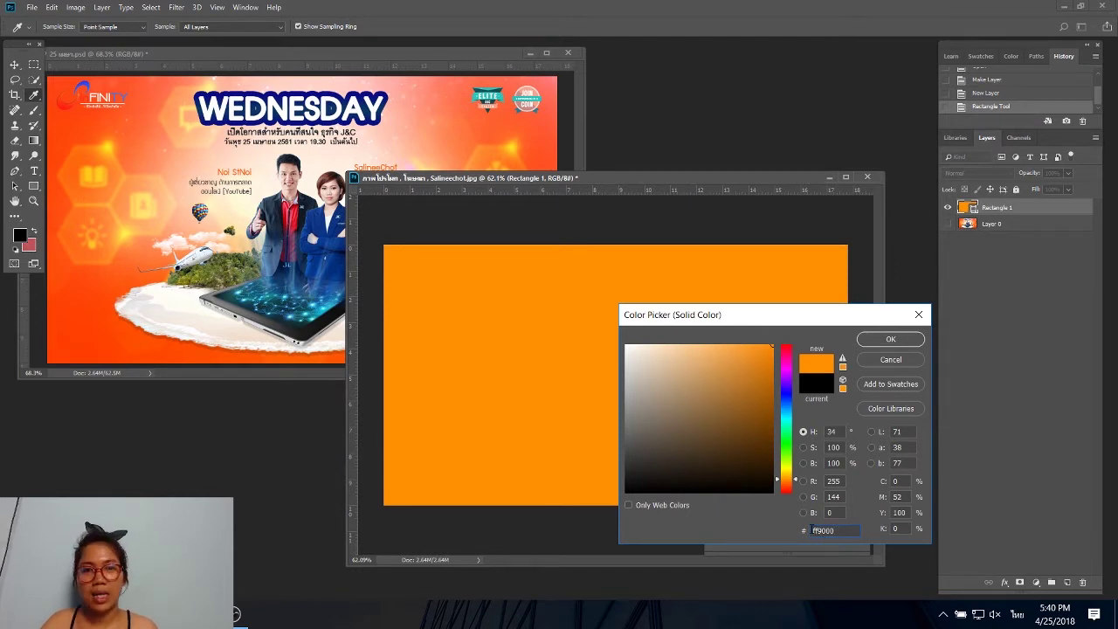
{"action": "left_click", "coordinate": [886, 340]}
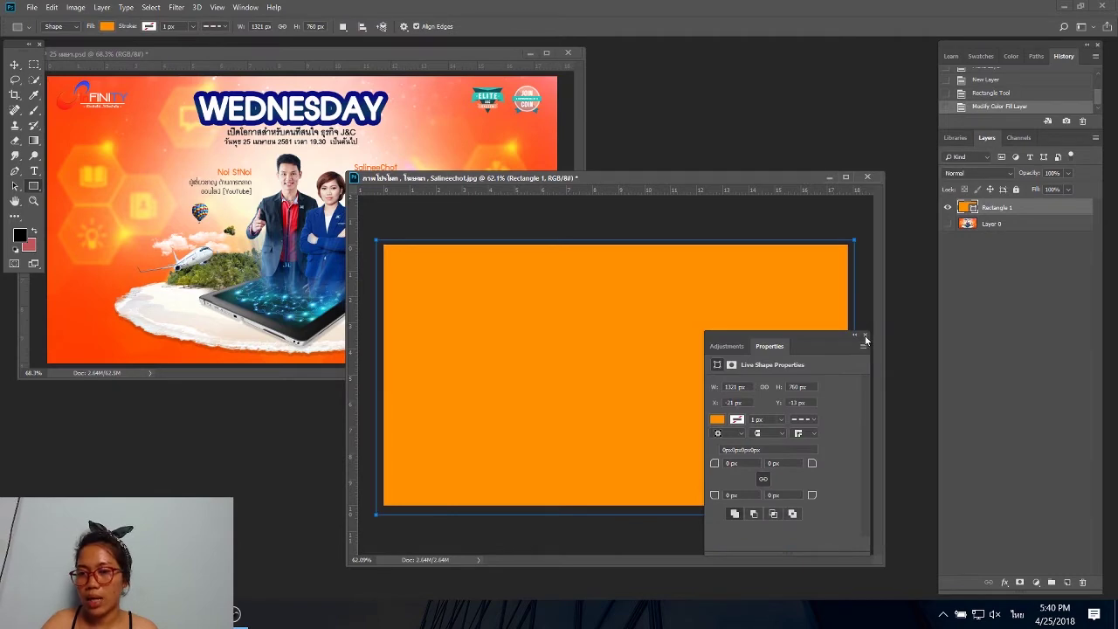
{"action": "left_click", "coordinate": [865, 337]}
{"action": "left_click", "coordinate": [1017, 190]}
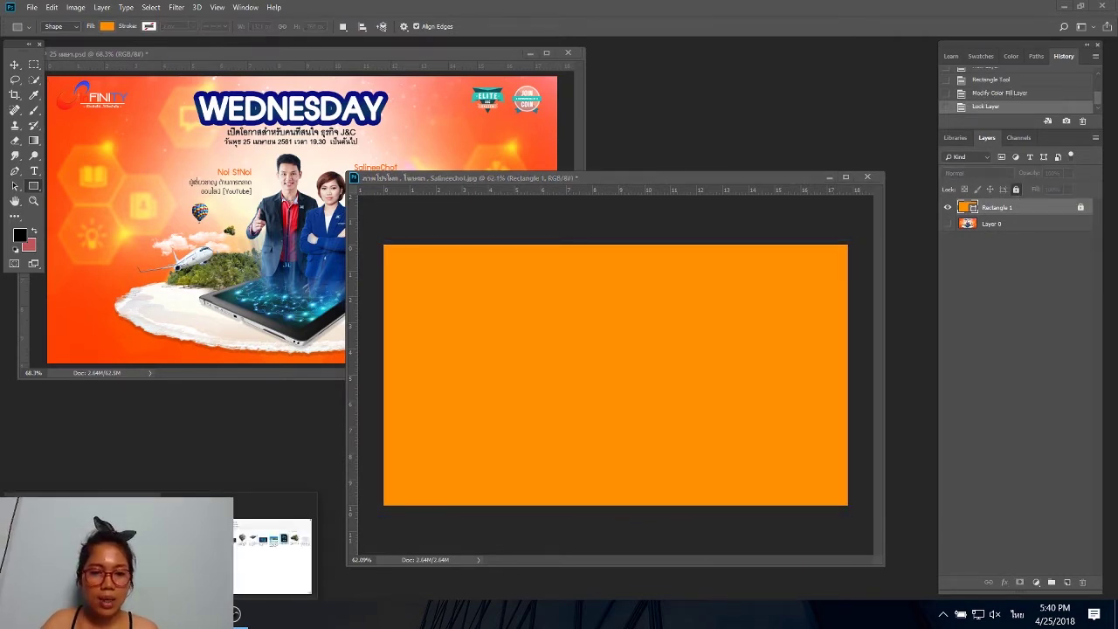
{"action": "left_click", "coordinate": [236, 615]}
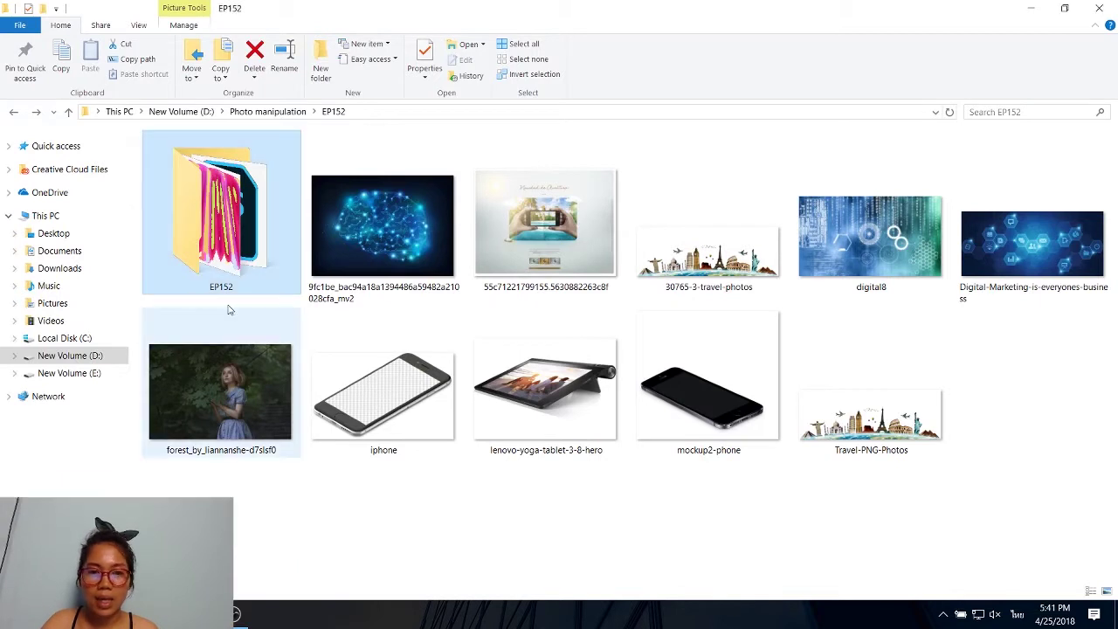
Open full_7522017 from the EP152 folder in Photoshop.
{"action": "double_click", "coordinate": [251, 225]}
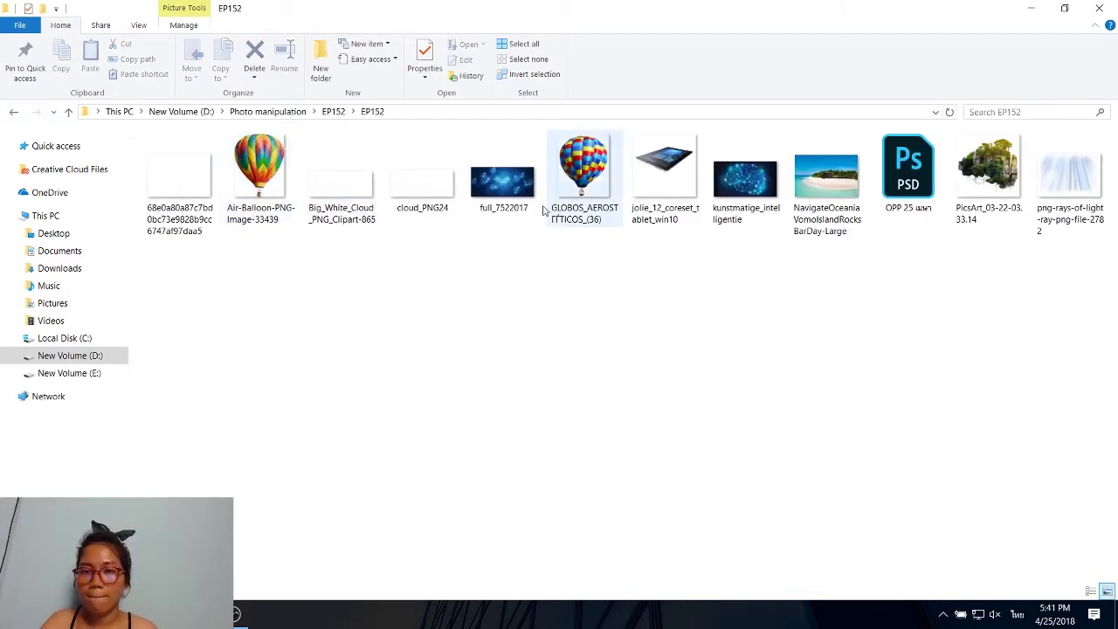
{"action": "mouse_move", "coordinate": [503, 180]}
{"action": "left_mouse_down"}
{"action": "mouse_move", "coordinate": [235, 614]}
{"action": "mouse_move", "coordinate": [198, 187]}
{"action": "left_mouse_up"}
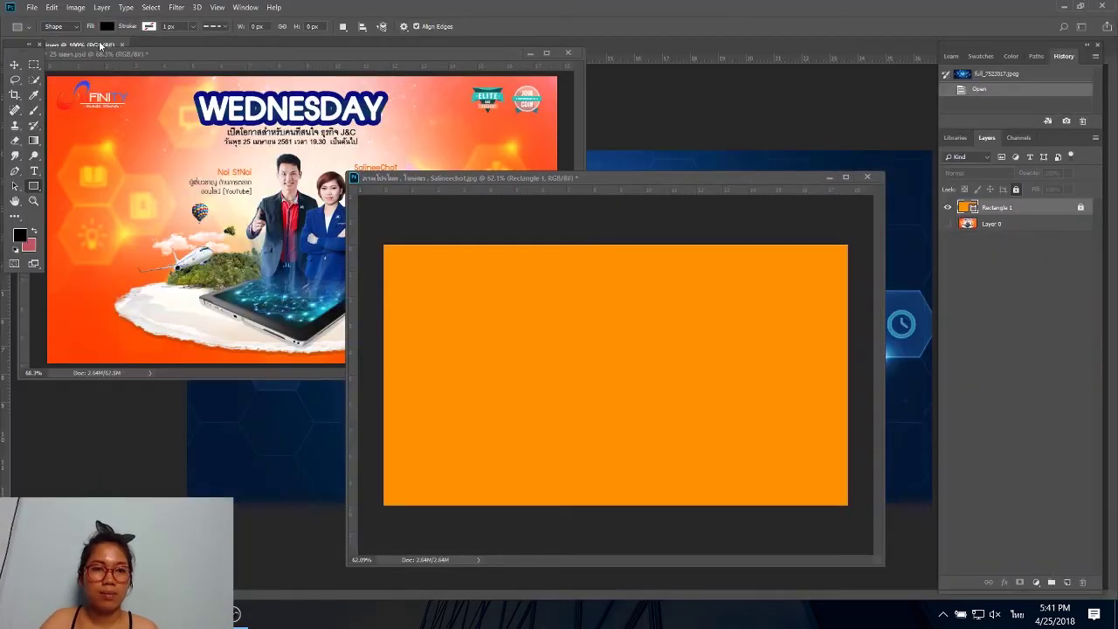
Move the hexagon image into the orange document and scale it to fill the canvas.
{"action": "left_click_drag", "start_coordinate": [336, 118], "coordinate": [0, 231]}
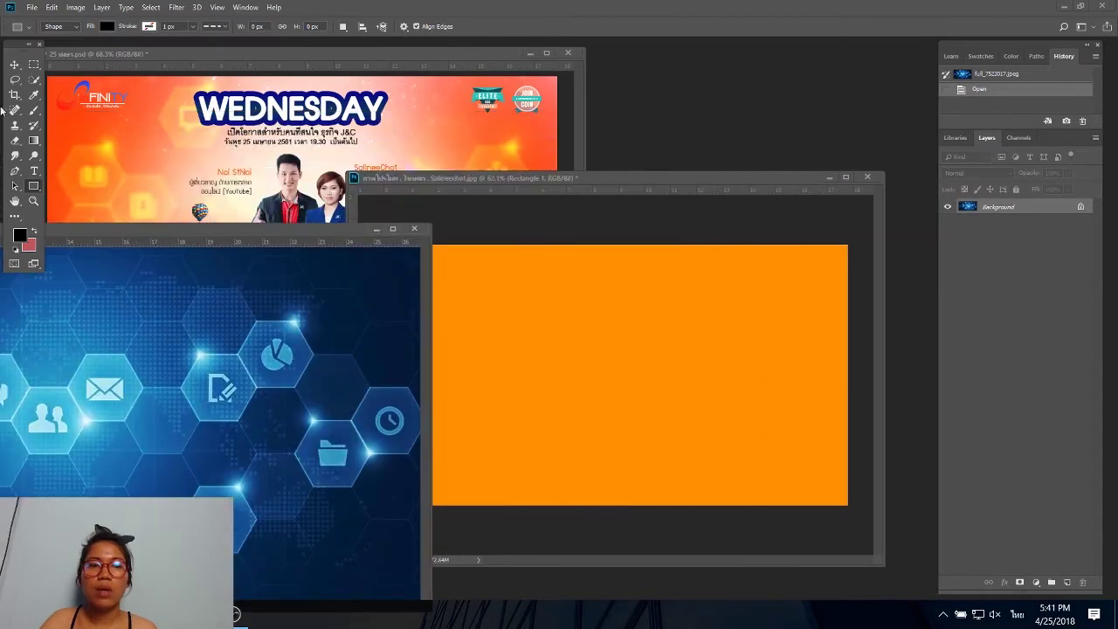
{"action": "key", "text": "v"}
{"action": "mouse_move", "coordinate": [275, 464]}
{"action": "left_mouse_down"}
{"action": "mouse_move", "coordinate": [575, 349]}
{"action": "mouse_move", "coordinate": [771, 373]}
{"action": "left_mouse_up"}
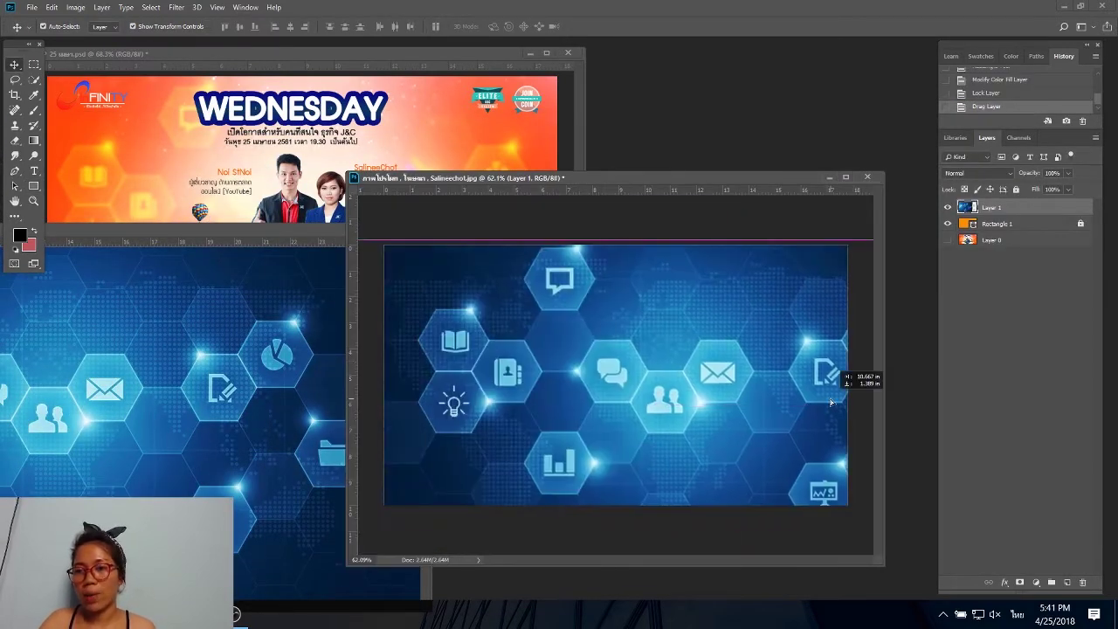
{"action": "key", "text": "ctrl+t"}
{"action": "key", "text": "ctrl+0"}
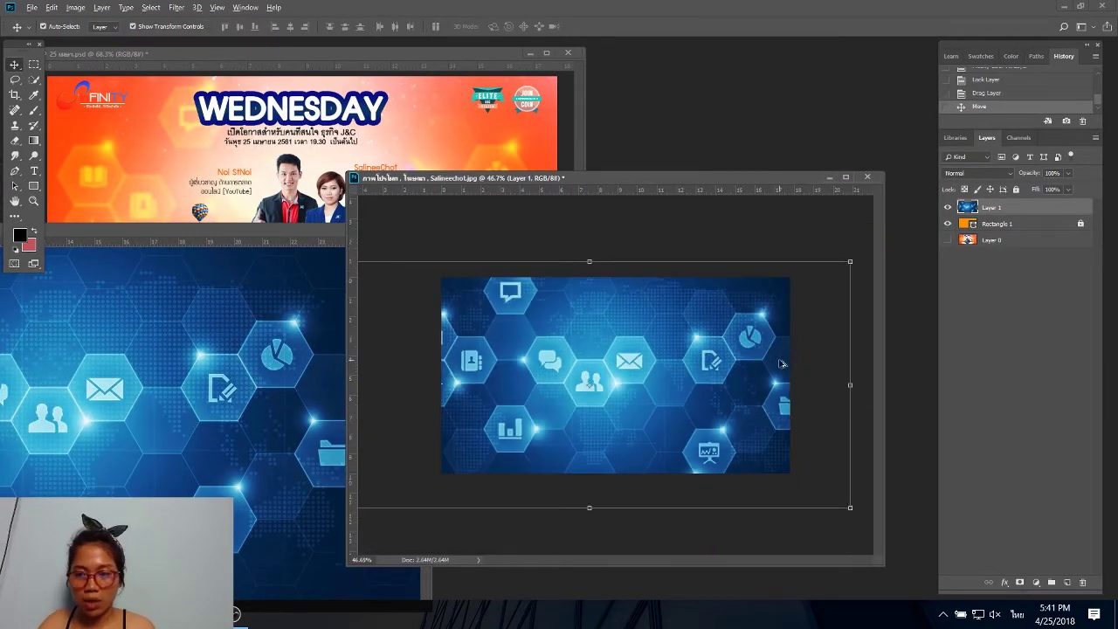
{"action": "mouse_move", "coordinate": [847, 260]}
{"action": "left_mouse_down"}
{"action": "mouse_move", "coordinate": [793, 282]}
{"action": "mouse_move", "coordinate": [819, 280]}
{"action": "mouse_move", "coordinate": [812, 291]}
{"action": "left_mouse_up"}
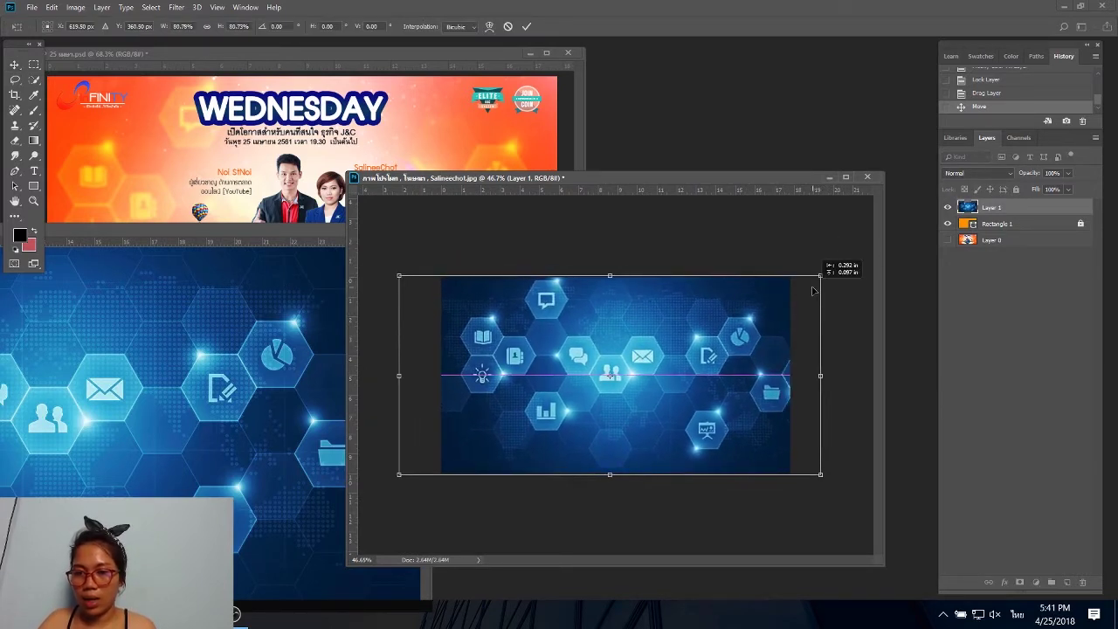
{"action": "left_click", "coordinate": [527, 27]}
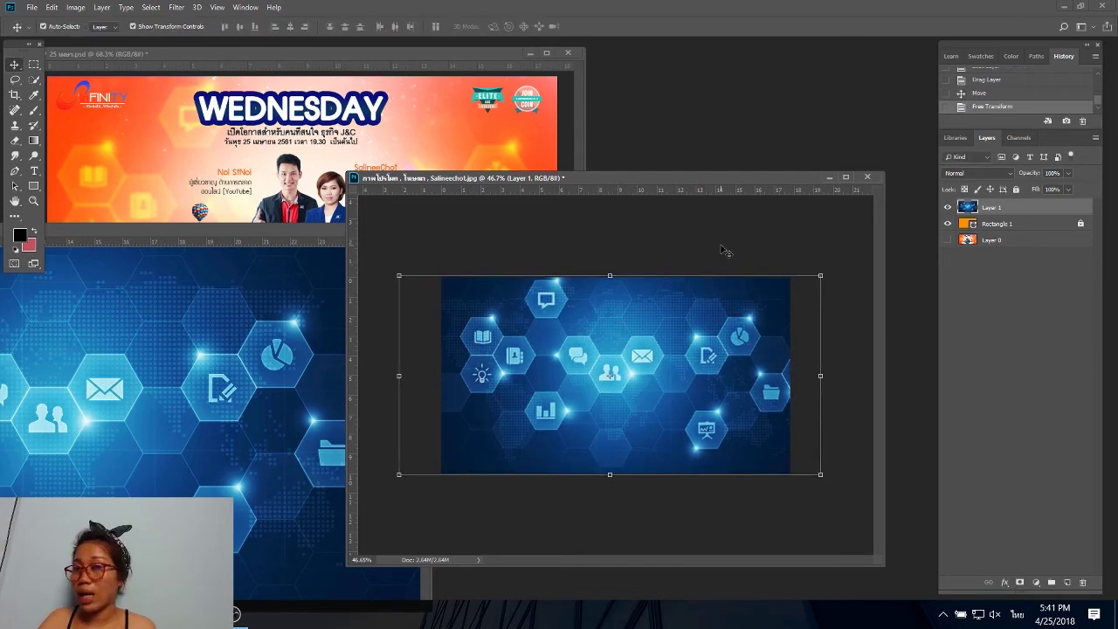
{"action": "left_click", "coordinate": [732, 251]}
Close the hexagon source document and reposition the working document's window.
{"action": "key", "text": "ctrl+Tab"}
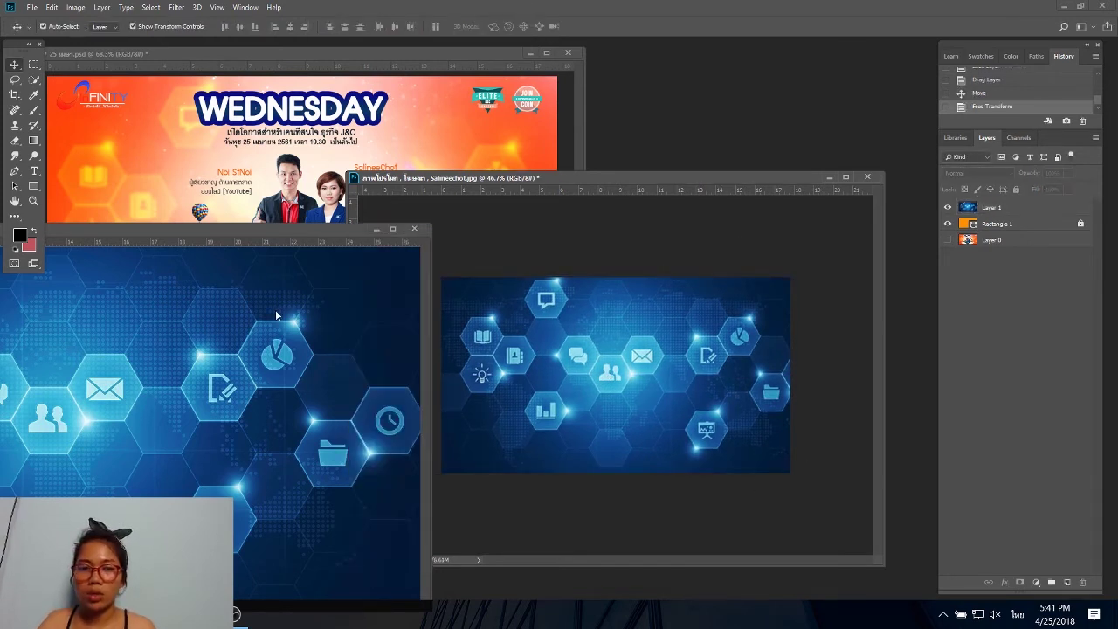
{"action": "left_click", "coordinate": [414, 231]}
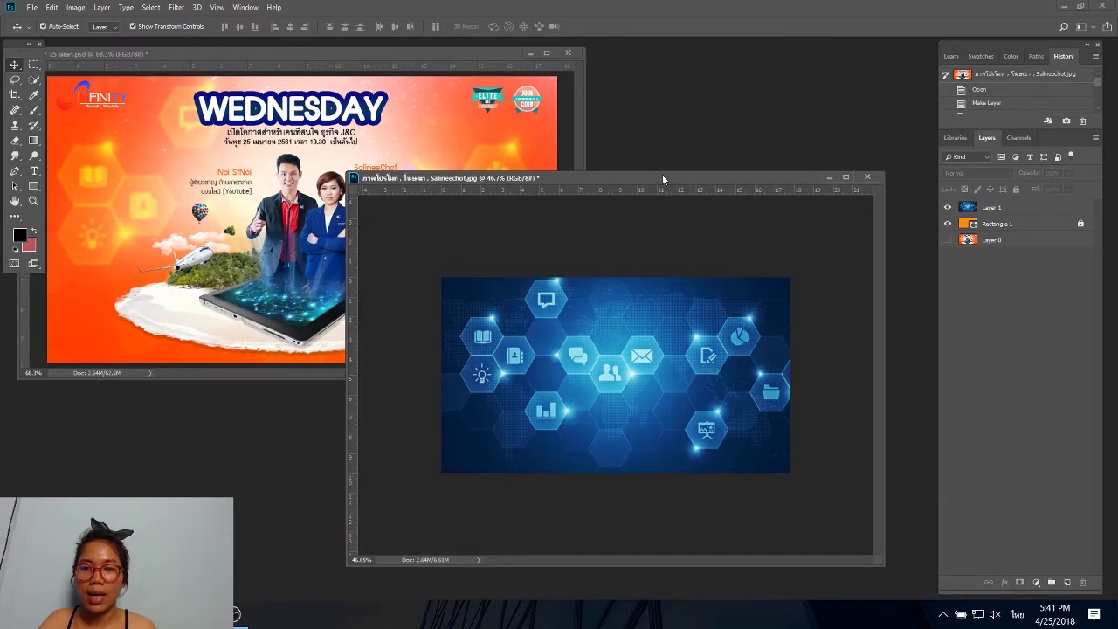
{"action": "left_click_drag", "start_coordinate": [662, 179], "coordinate": [722, 160]}
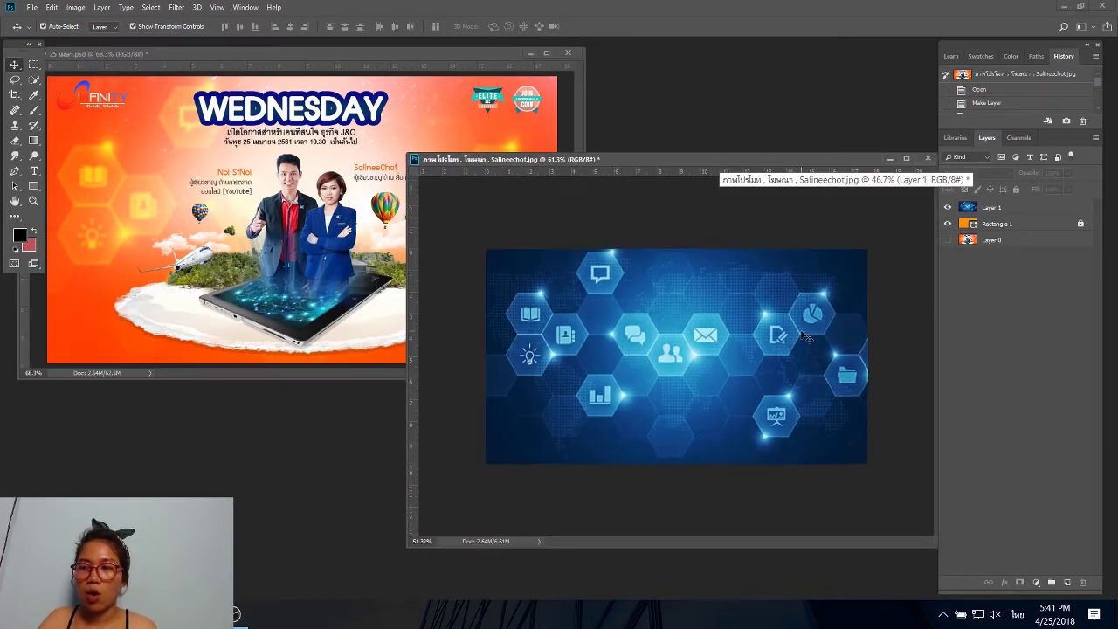
{"action": "left_click_drag", "start_coordinate": [703, 160], "coordinate": [679, 159]}
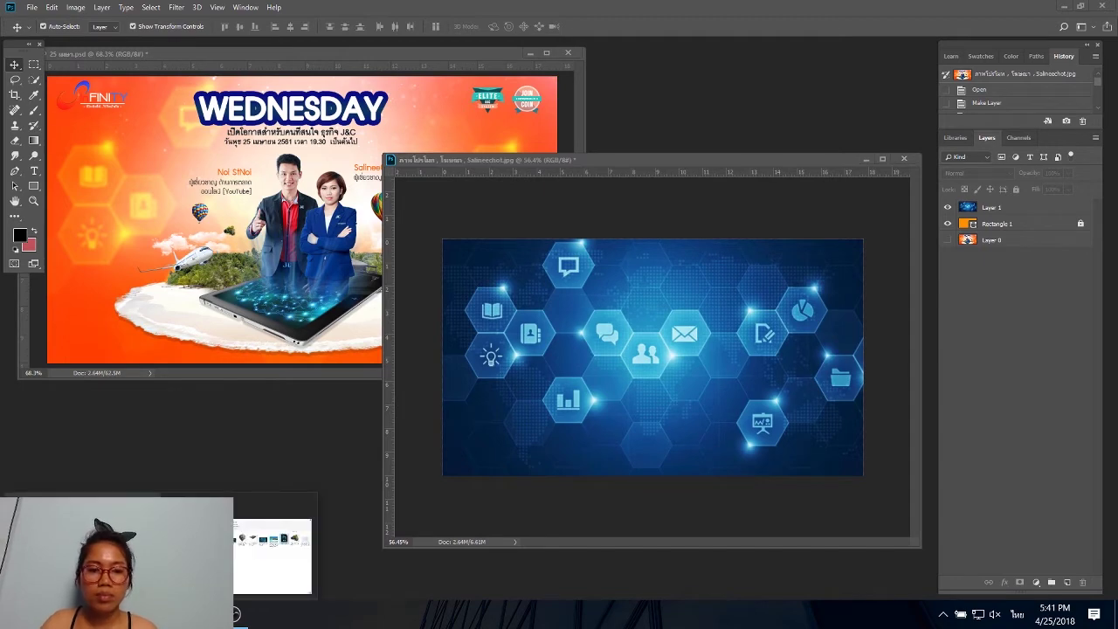
{"action": "left_click", "coordinate": [236, 615]}
Open NavigateOceaniaVomoIslandRocksBarDay-Large in Photoshop as a new document.
{"action": "mouse_move", "coordinate": [821, 184]}
{"action": "left_mouse_down"}
{"action": "mouse_move", "coordinate": [209, 585]}
{"action": "mouse_move", "coordinate": [235, 614]}
{"action": "left_mouse_up"}
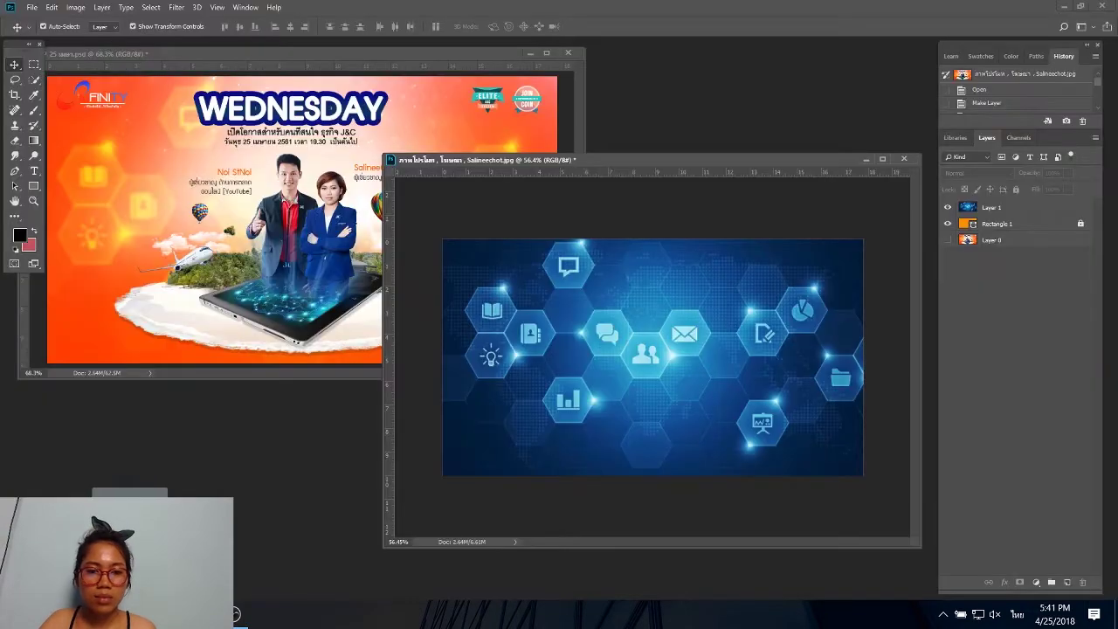
{"action": "mouse_move", "coordinate": [350, 550]}
{"action": "left_mouse_down"}
{"action": "mouse_move", "coordinate": [83, 47]}
{"action": "mouse_move", "coordinate": [417, 194]}
{"action": "mouse_move", "coordinate": [472, 82]}
{"action": "left_mouse_up"}
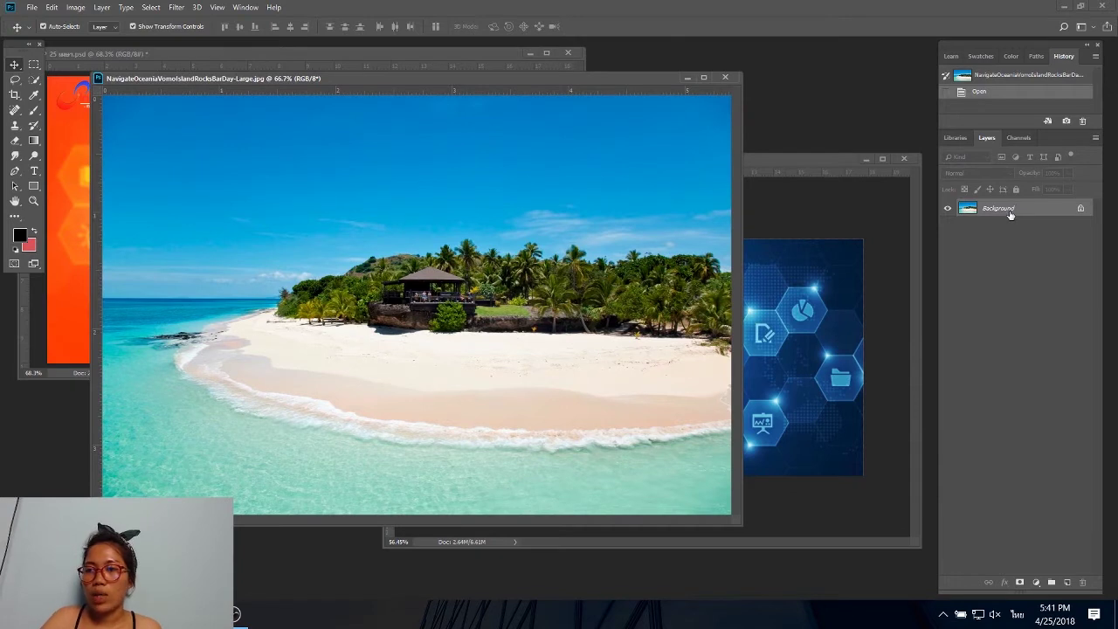
Unlock the photo's background and Quick Select the island and beach, excluding the sea.
{"action": "double_click", "coordinate": [1011, 211]}
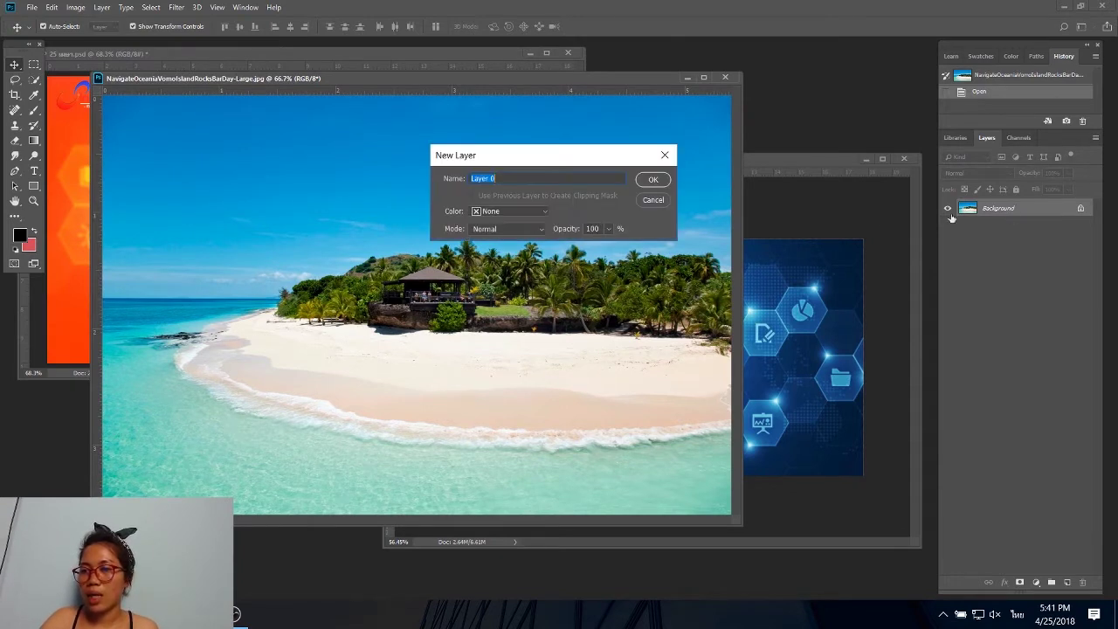
{"action": "left_click", "coordinate": [651, 181]}
{"action": "left_click", "coordinate": [34, 79]}
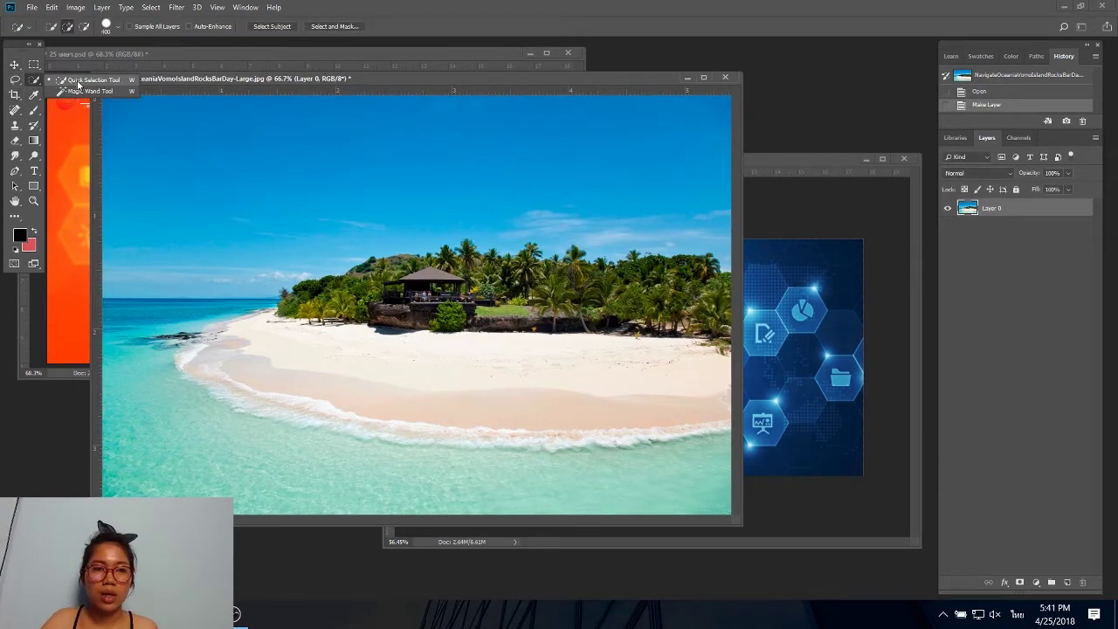
{"action": "mouse_move", "coordinate": [437, 394]}
{"action": "left_mouse_down"}
{"action": "mouse_move", "coordinate": [422, 351]}
{"action": "mouse_move", "coordinate": [405, 369]}
{"action": "mouse_move", "coordinate": [383, 348]}
{"action": "left_mouse_up"}
{"action": "key", "text": "bracketleft"}
{"action": "key", "text": "bracketleft"}
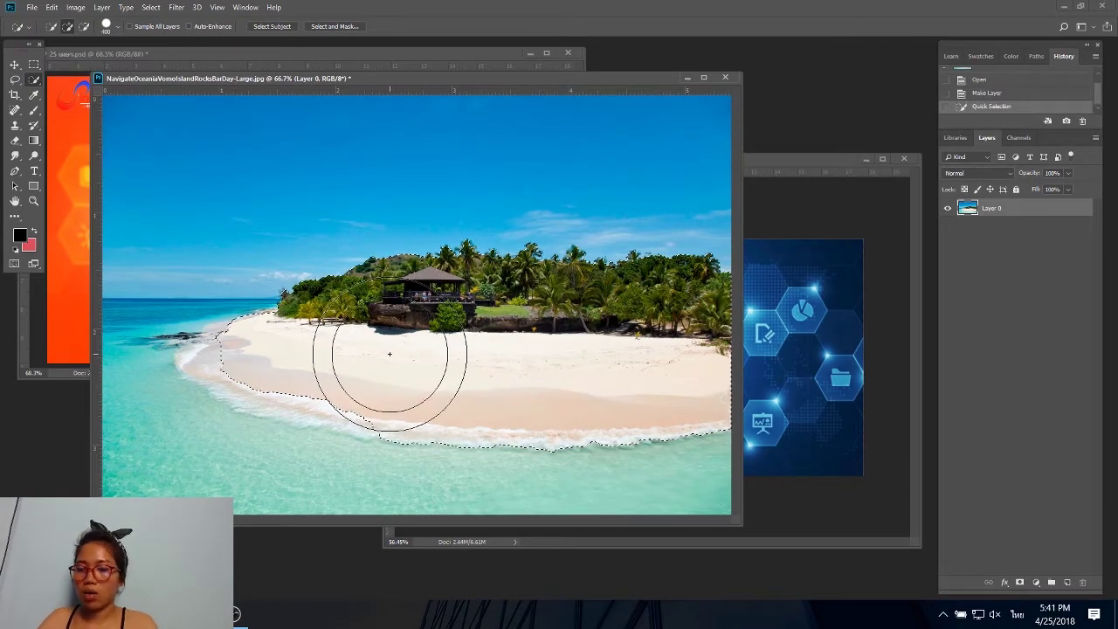
{"action": "key", "text": "bracketleft"}
{"action": "key", "text": "bracketleft"}
{"action": "left_click_drag", "start_coordinate": [250, 354], "coordinate": [284, 365]}
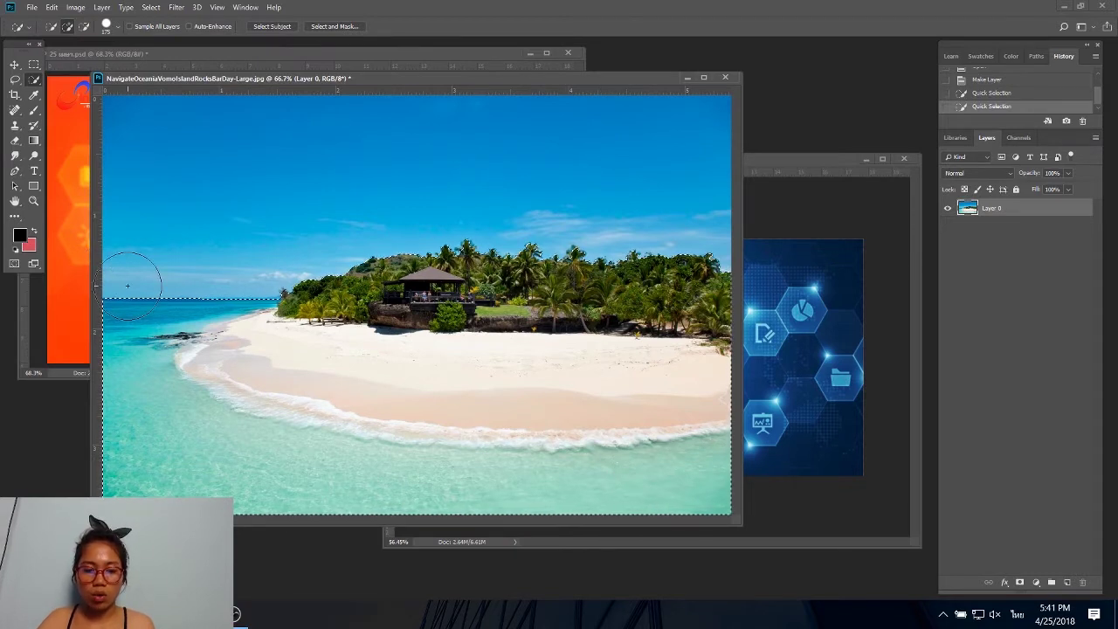
{"action": "left_click_drag", "start_coordinate": [138, 278], "coordinate": [146, 300]}
{"action": "left_click_drag", "start_coordinate": [96, 418], "coordinate": [633, 511]}
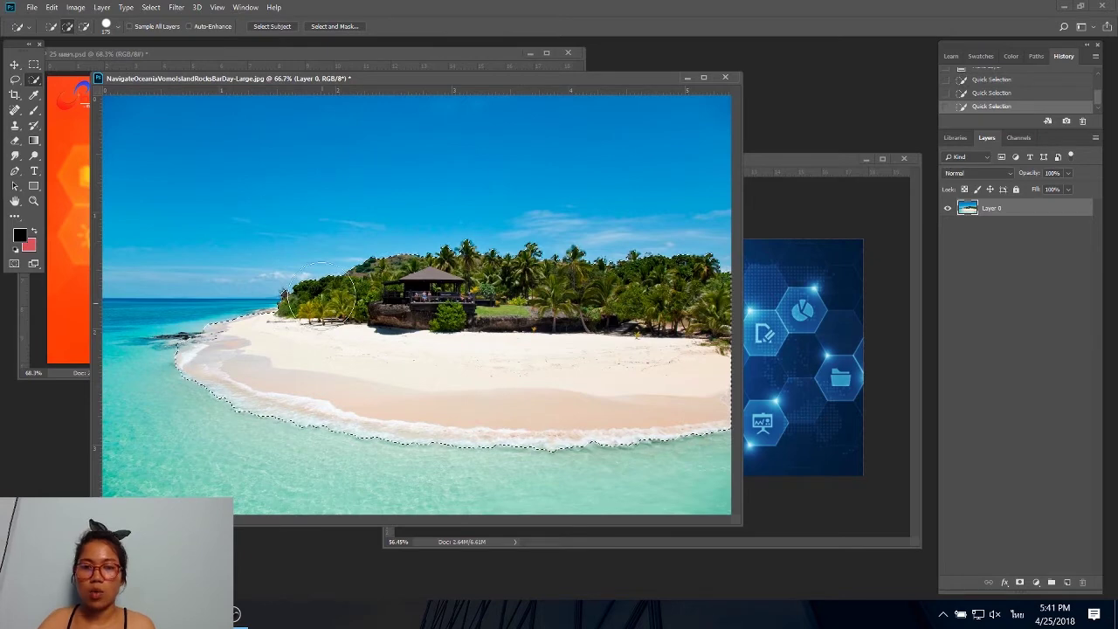
Refine the selection in Select and Mask with output set to New Layer.
{"action": "left_click", "coordinate": [330, 28]}
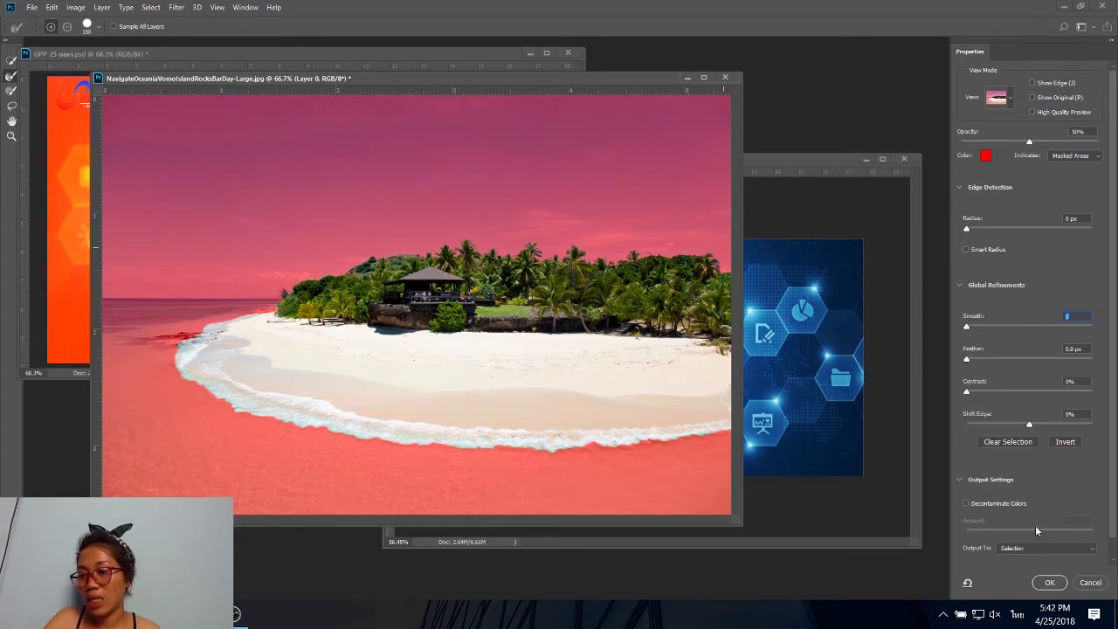
{"action": "left_click", "coordinate": [1036, 548]}
{"action": "left_click", "coordinate": [1036, 562]}
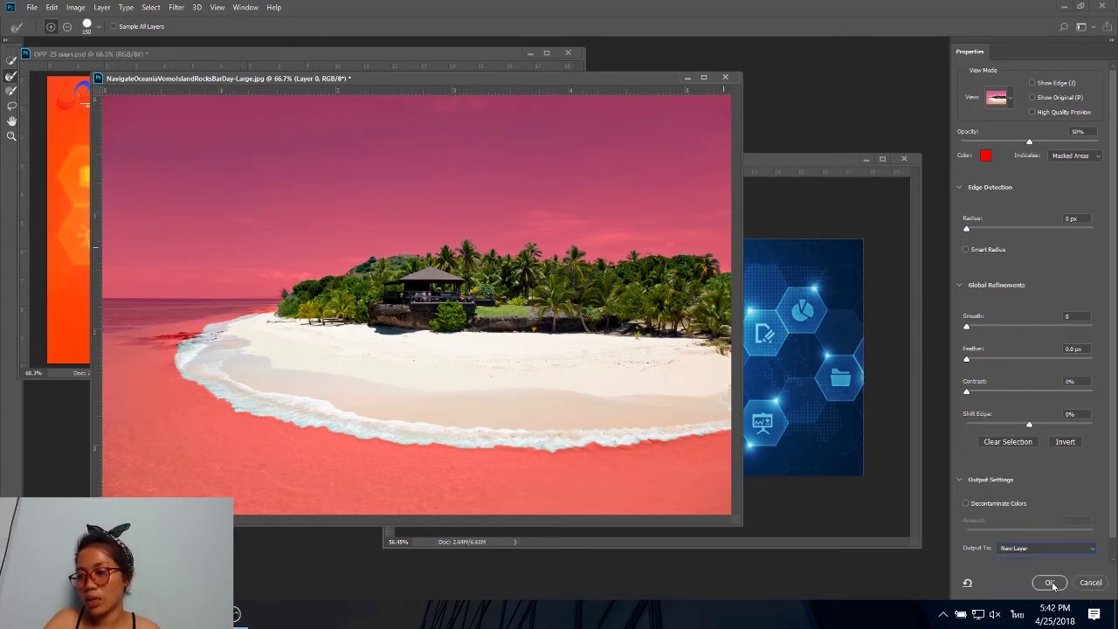
{"action": "left_click", "coordinate": [1050, 583]}
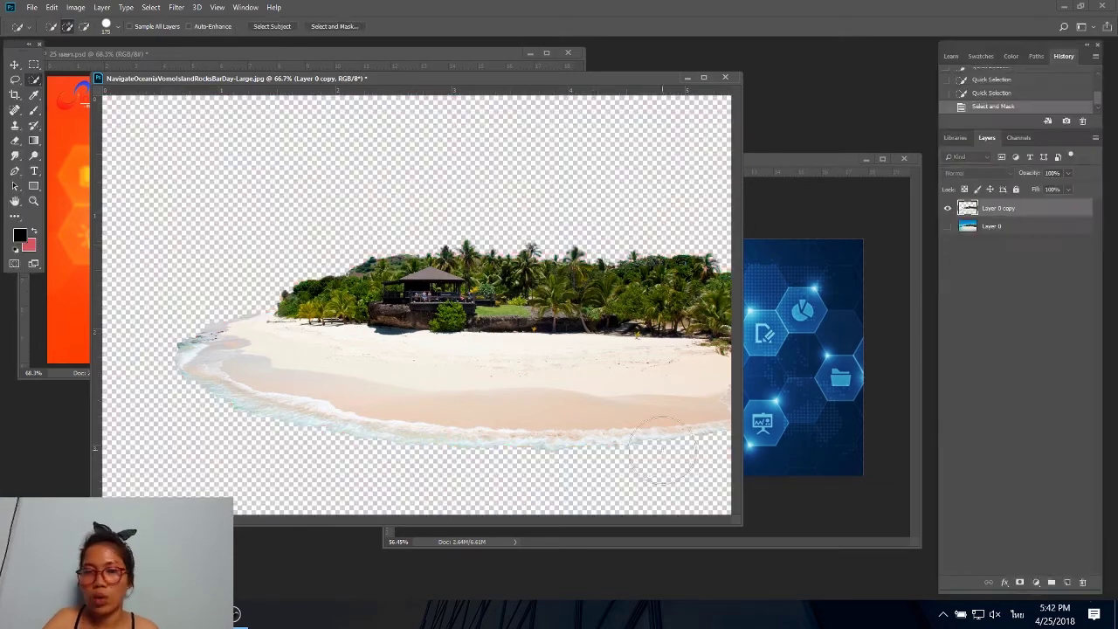
Shift the island left, then duplicate it, flip the copy horizontally and move it right.
{"action": "left_click", "coordinate": [14, 66]}
{"action": "left_click_drag", "start_coordinate": [714, 375], "coordinate": [645, 356]}
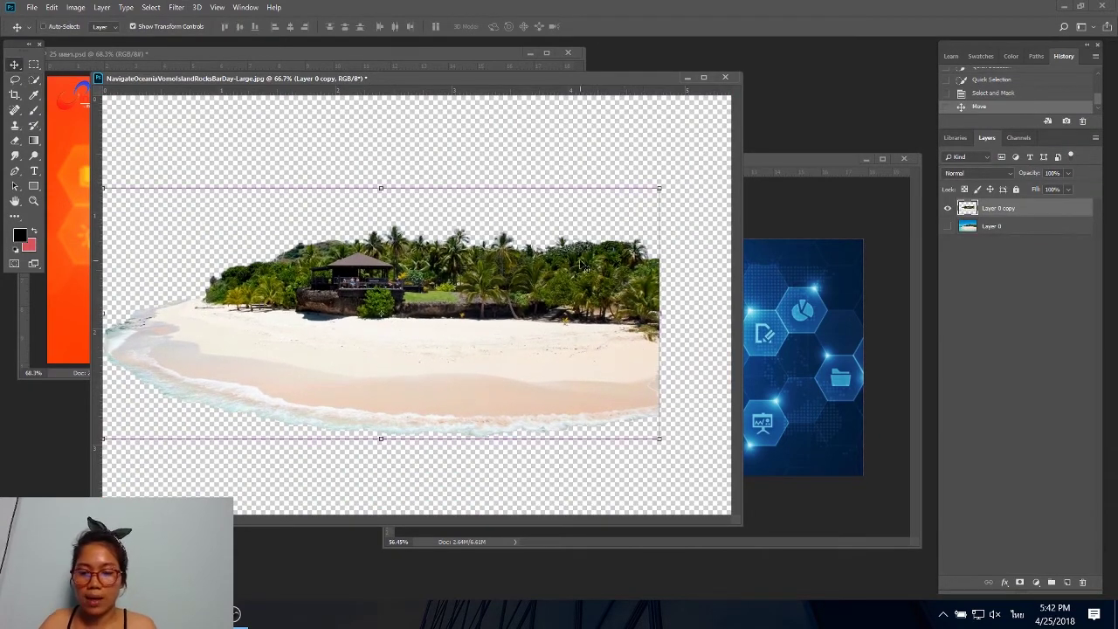
{"action": "key", "text": "ctrl+j"}
{"action": "key", "text": "ctrl+t"}
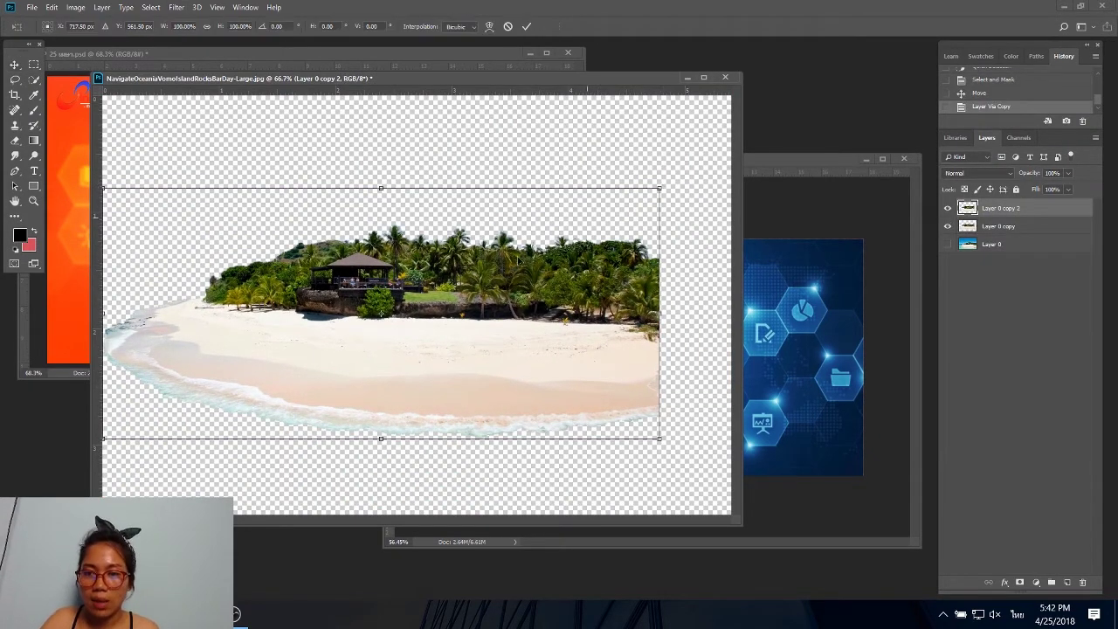
{"action": "right_click", "coordinate": [498, 300]}
{"action": "left_click", "coordinate": [551, 444]}
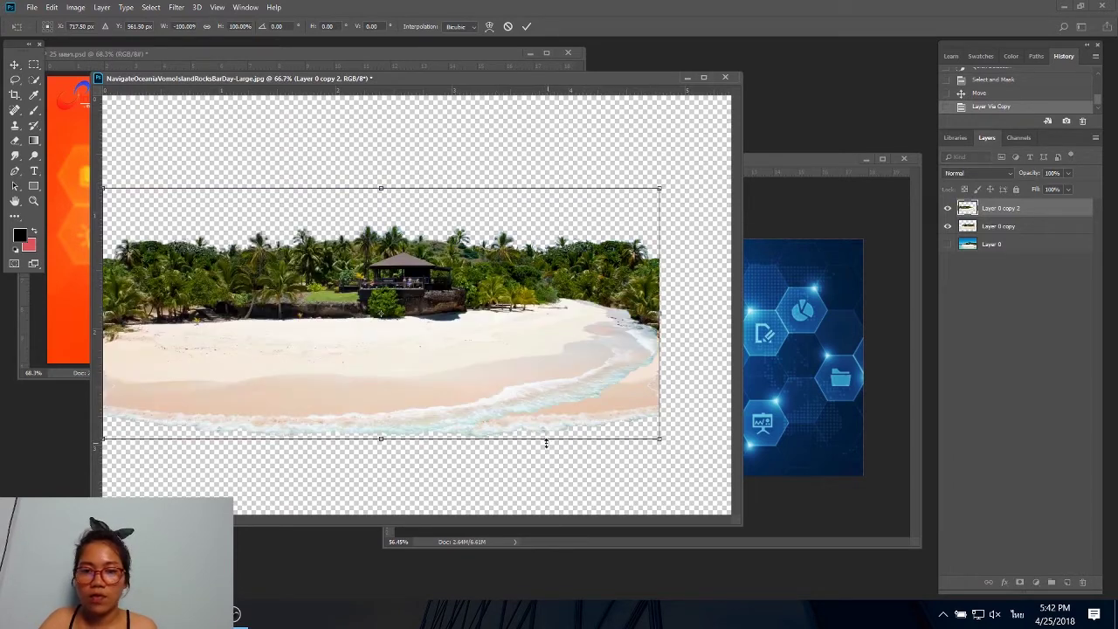
{"action": "left_click_drag", "start_coordinate": [340, 360], "coordinate": [476, 360]}
{"action": "scroll", "coordinate": [472, 350], "scroll_direction": "down", "scroll_amount": 2}
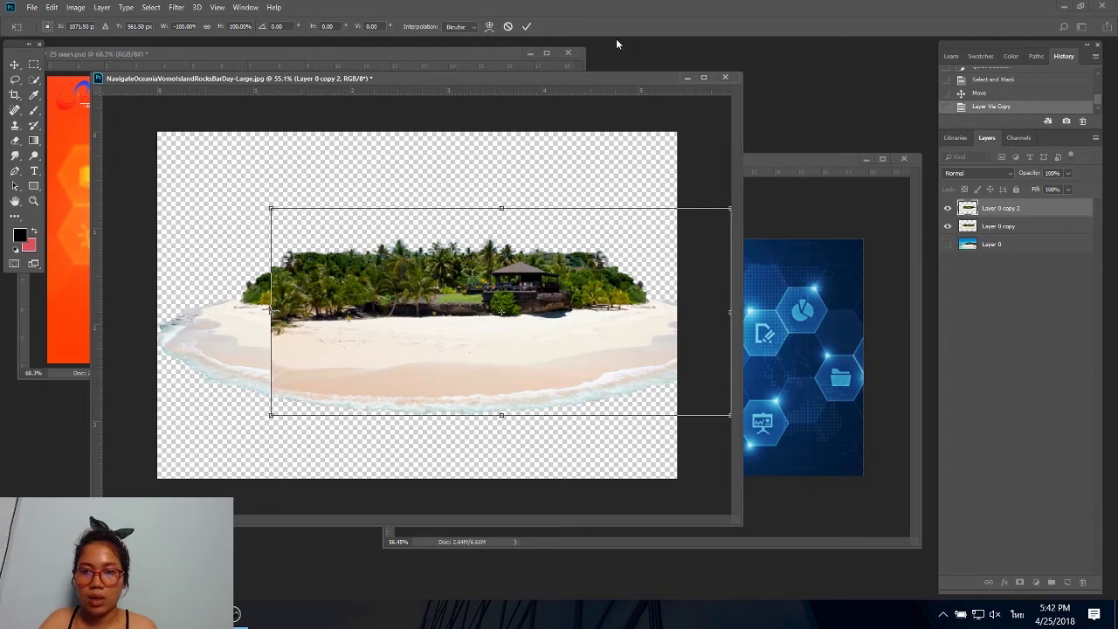
{"action": "left_click", "coordinate": [527, 29]}
Widen the canvas with the Crop tool and add a layer mask to Layer 0 copy 2.
{"action": "key", "text": "c"}
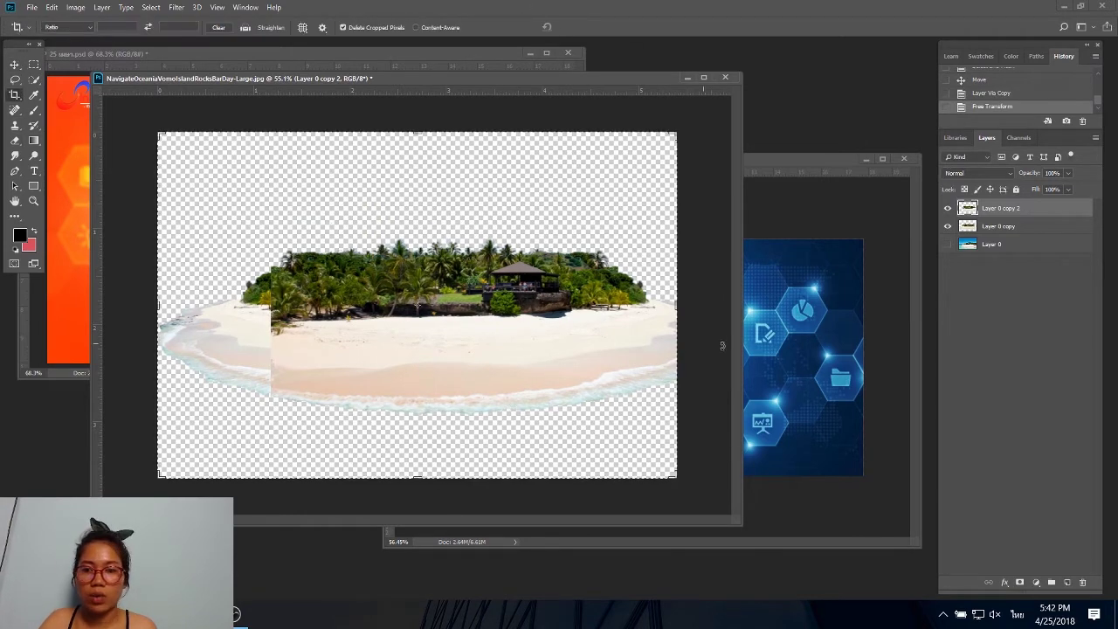
{"action": "left_click_drag", "start_coordinate": [687, 308], "coordinate": [720, 301]}
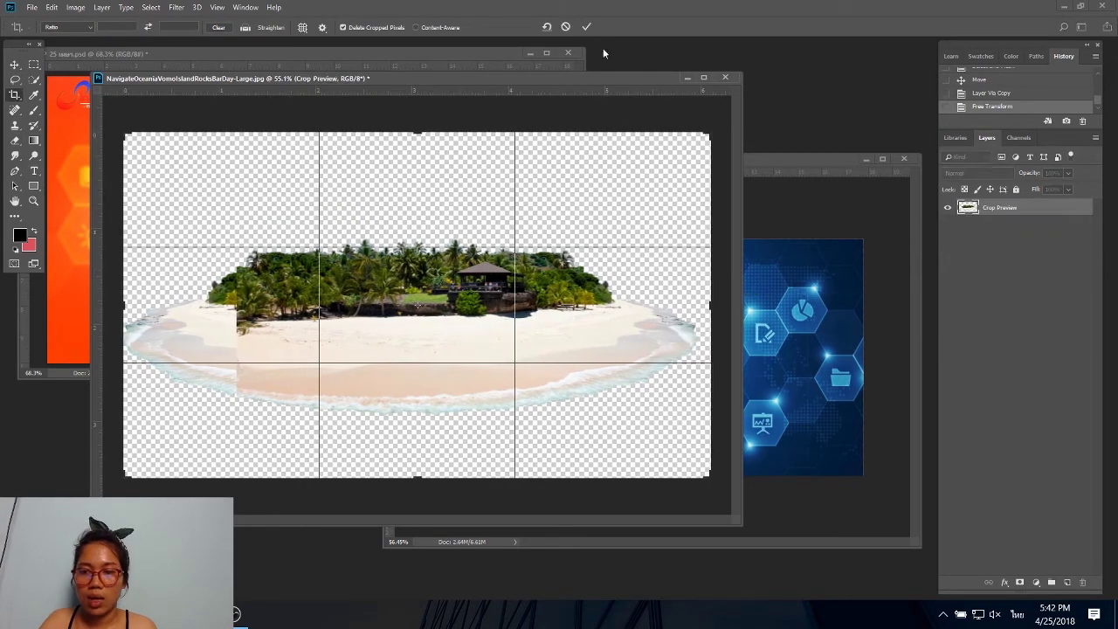
{"action": "left_click", "coordinate": [587, 27]}
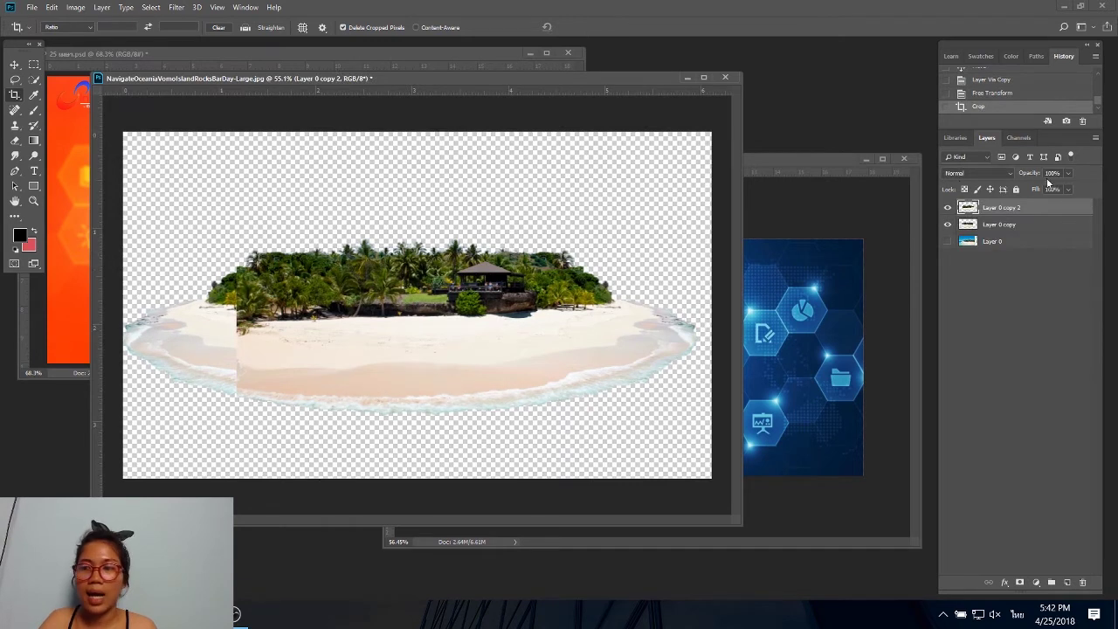
{"action": "left_click", "coordinate": [1021, 224]}
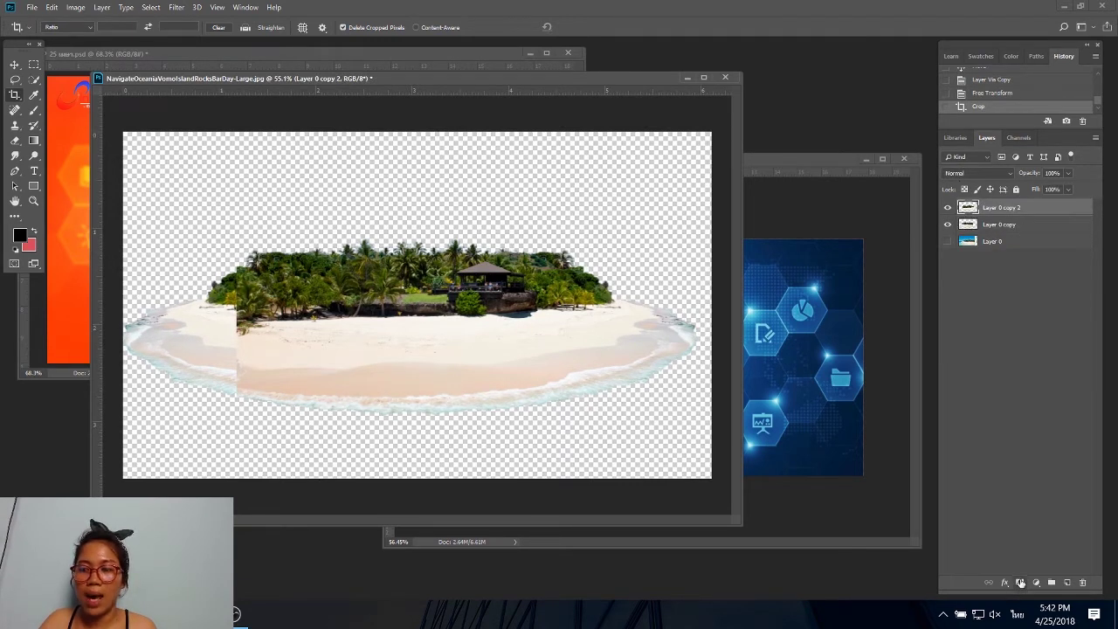
{"action": "left_click", "coordinate": [1021, 583]}
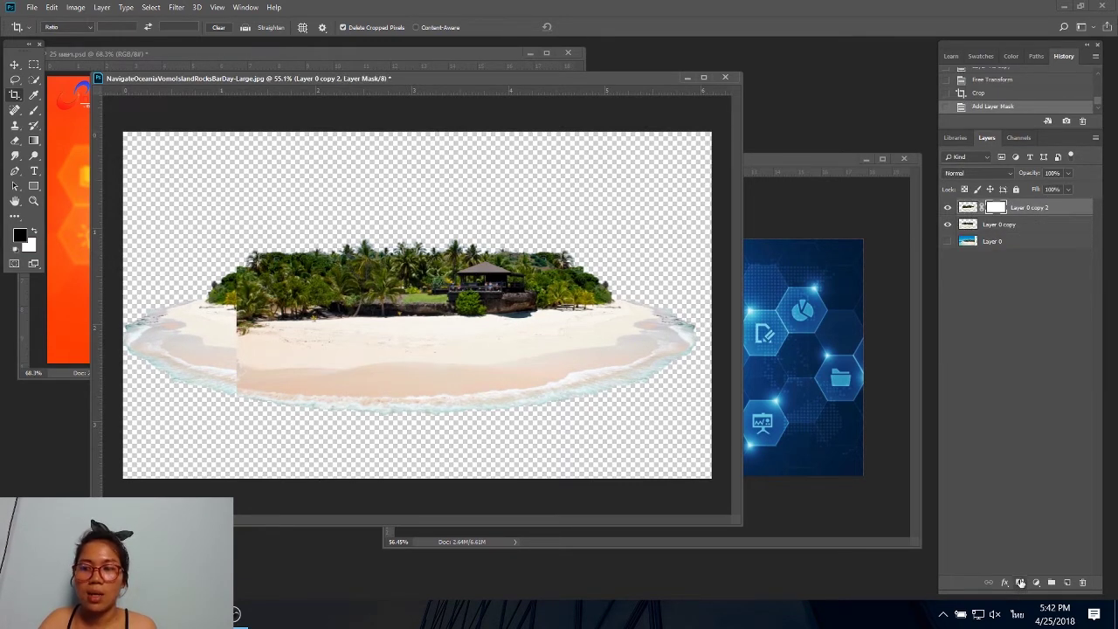
Paint black with a soft round brush on Layer 0 copy 2's mask over the left-beach seam.
{"action": "left_click", "coordinate": [35, 112]}
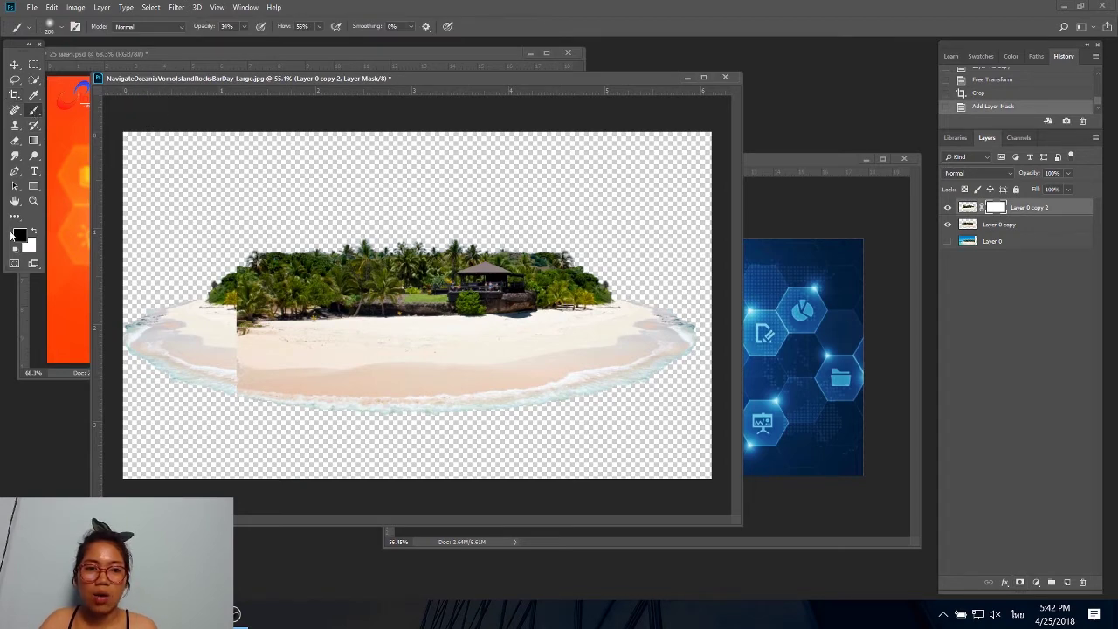
{"action": "left_click", "coordinate": [64, 29]}
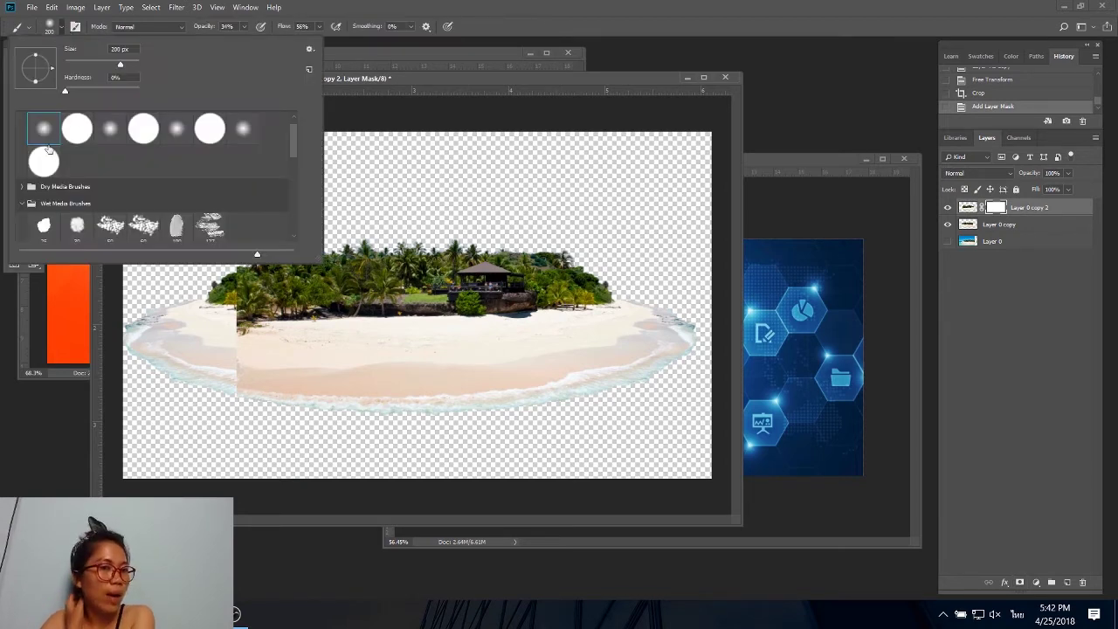
{"action": "double_click", "coordinate": [54, 142]}
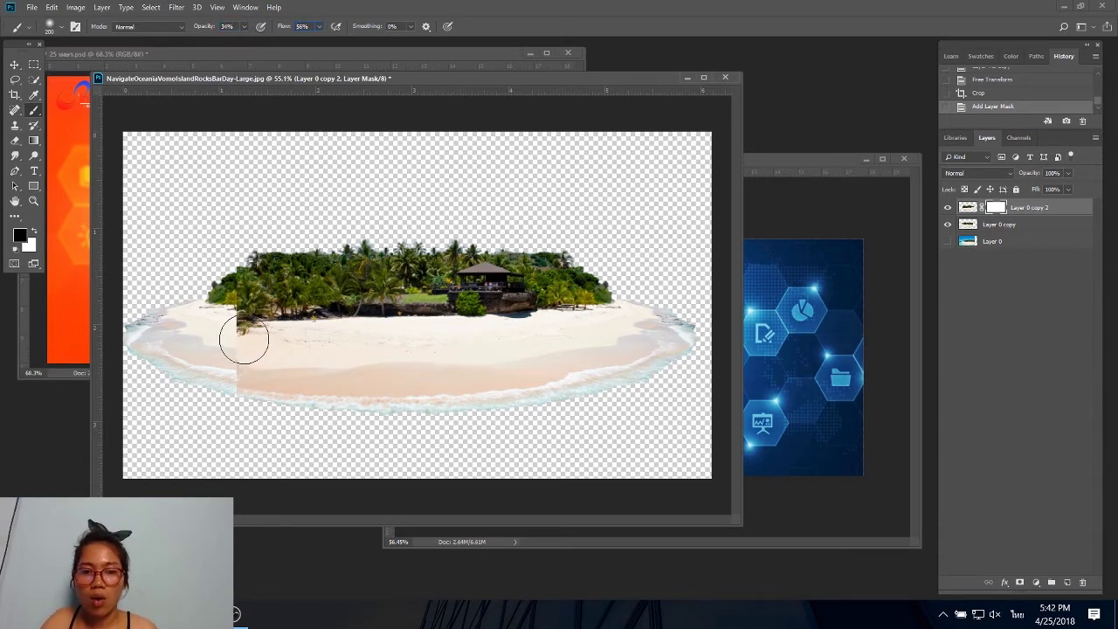
{"action": "mouse_move", "coordinate": [242, 338]}
{"action": "left_mouse_down"}
{"action": "mouse_move", "coordinate": [220, 312]}
{"action": "mouse_move", "coordinate": [215, 407]}
{"action": "mouse_move", "coordinate": [280, 414]}
{"action": "mouse_move", "coordinate": [208, 336]}
{"action": "mouse_move", "coordinate": [218, 320]}
{"action": "mouse_move", "coordinate": [222, 335]}
{"action": "mouse_move", "coordinate": [244, 340]}
{"action": "mouse_move", "coordinate": [249, 360]}
{"action": "left_mouse_up"}
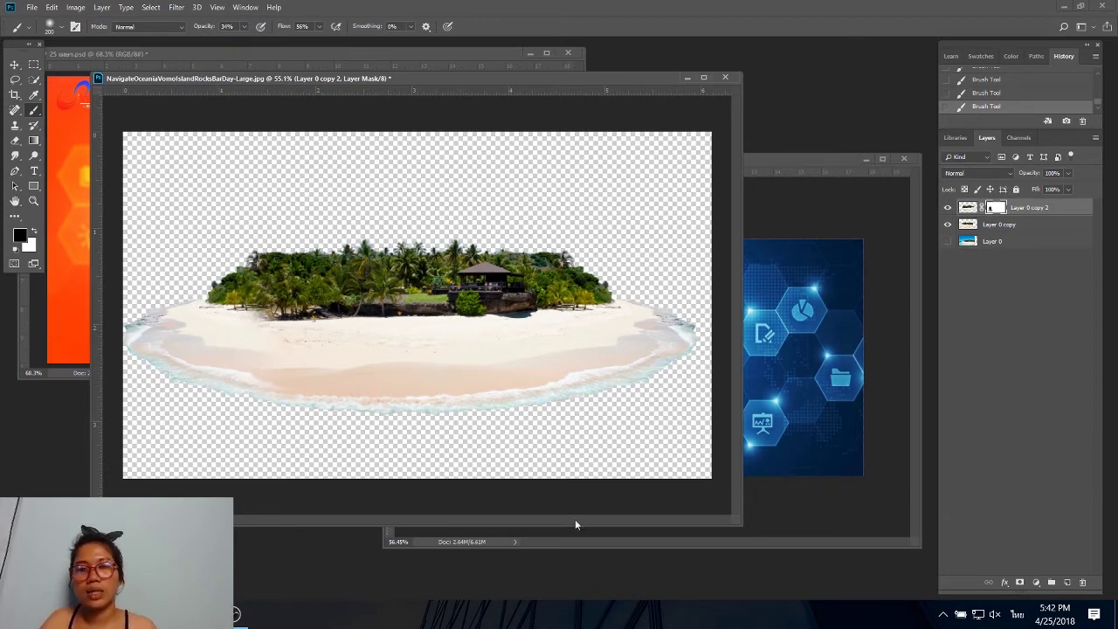
{"action": "scroll", "coordinate": [476, 374], "scroll_direction": "down", "scroll_amount": 1}
Merge the two island layers and place the island, scaled down, in the Salineechot document.
{"action": "left_click", "coordinate": [14, 66]}
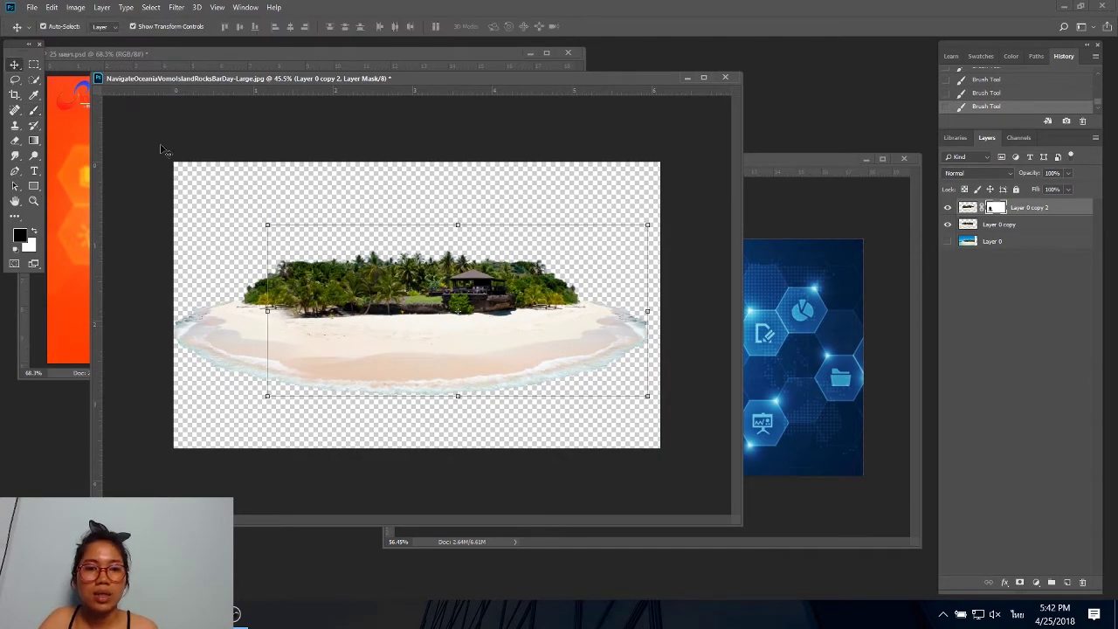
{"action": "left_click", "coordinate": [1014, 225]}
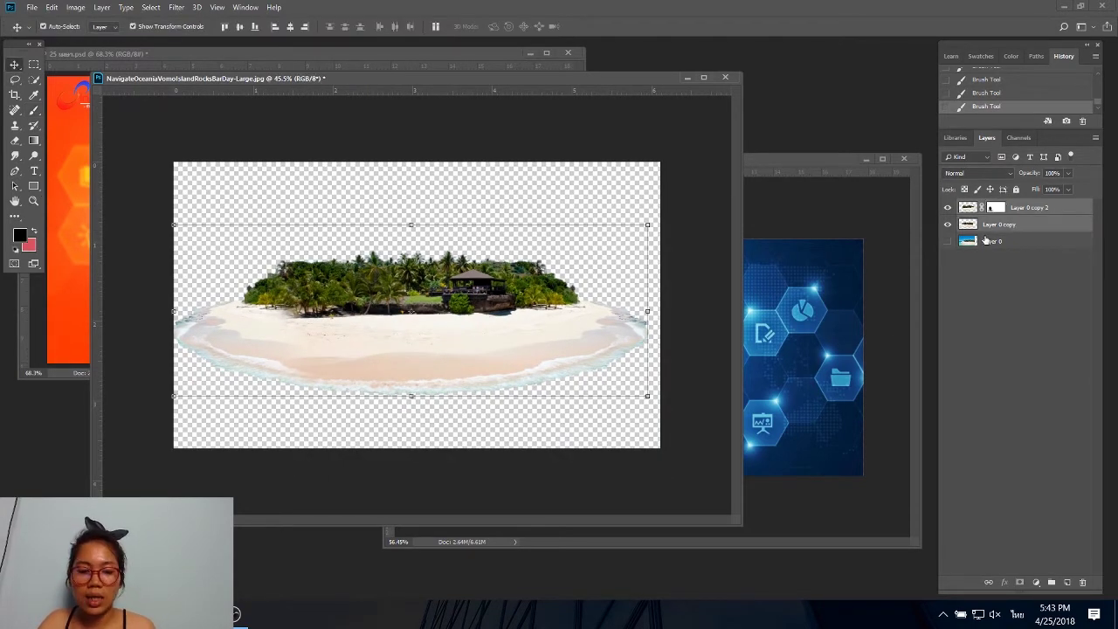
{"action": "key", "text": "ctrl+e"}
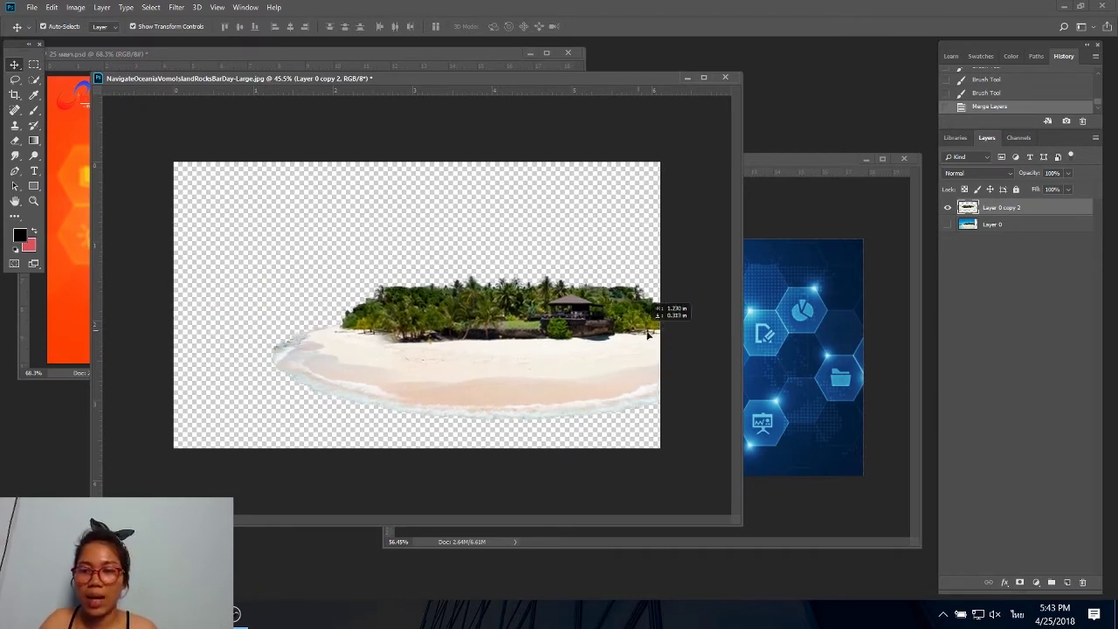
{"action": "left_click_drag", "start_coordinate": [544, 308], "coordinate": [792, 347]}
{"action": "scroll", "coordinate": [758, 236], "scroll_direction": "down", "scroll_amount": 2}
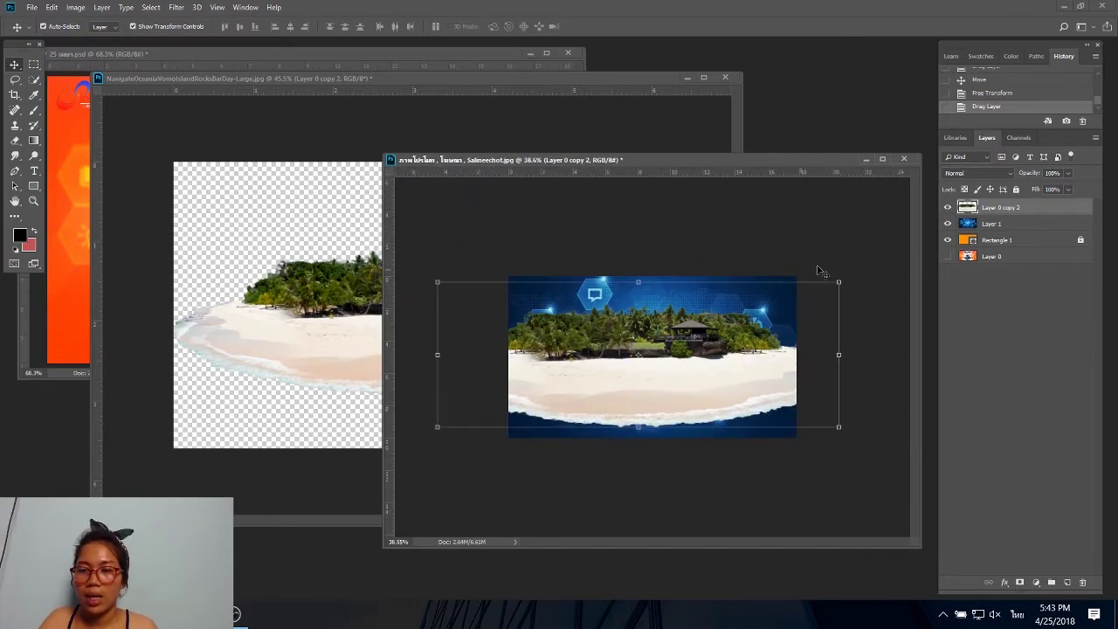
{"action": "key", "text": "ctrl+t"}
{"action": "left_click_drag", "start_coordinate": [835, 279], "coordinate": [759, 313]}
{"action": "left_click_drag", "start_coordinate": [678, 352], "coordinate": [705, 368]}
{"action": "scroll", "coordinate": [710, 375], "scroll_direction": "up", "scroll_amount": 2}
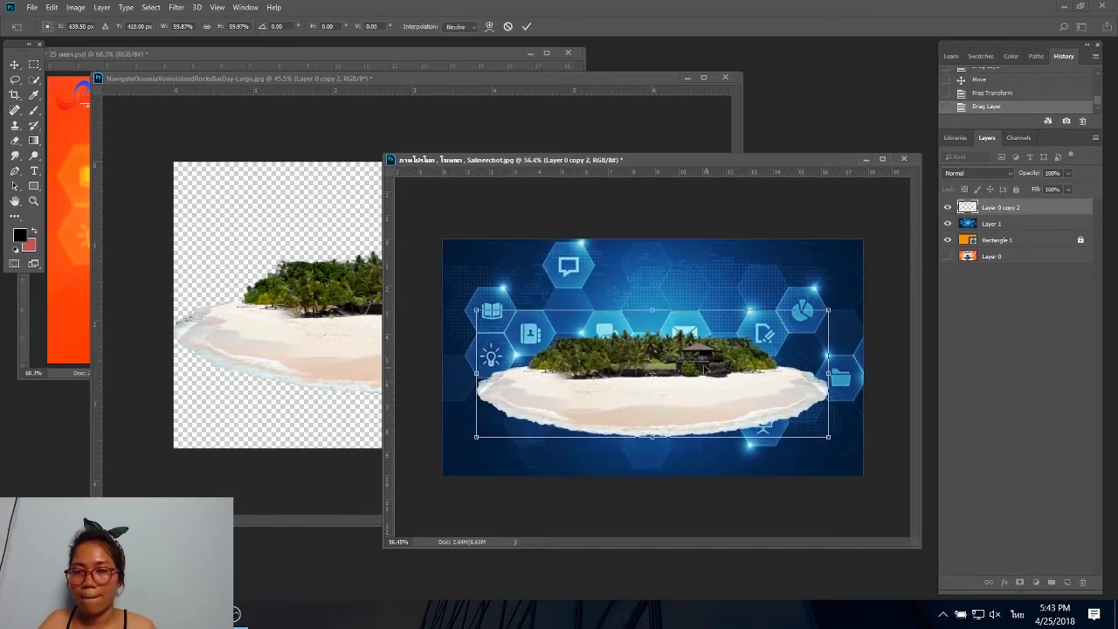
{"action": "left_click", "coordinate": [527, 26]}
Close NavigateOceania without saving and reposition the Salineechot document window.
{"action": "left_click", "coordinate": [494, 186]}
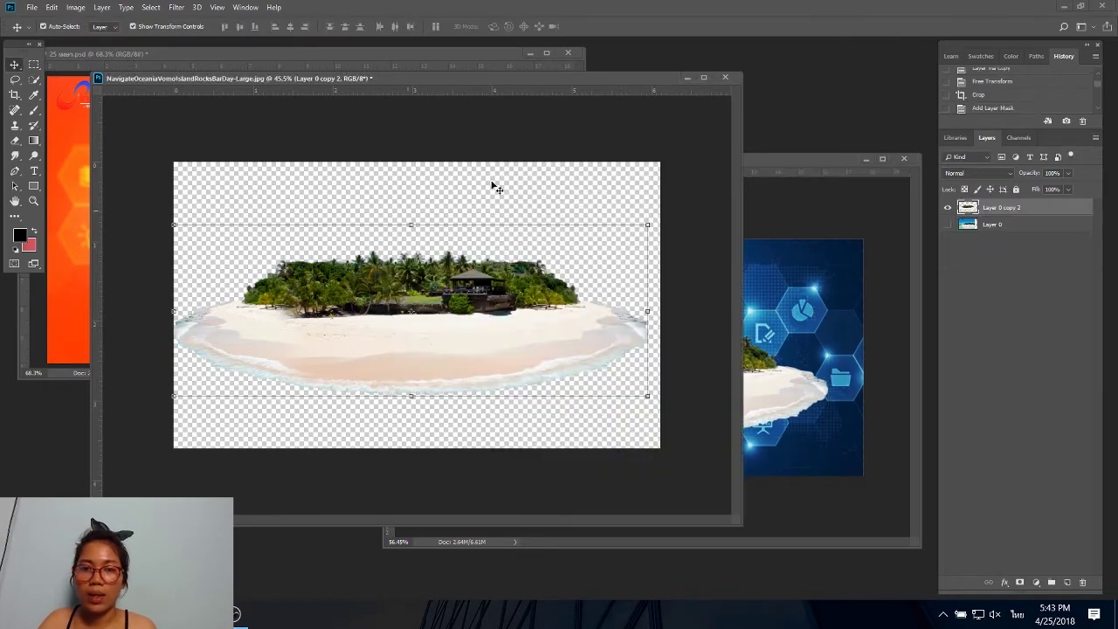
{"action": "left_click", "coordinate": [723, 78]}
{"action": "left_click", "coordinate": [559, 229]}
{"action": "mouse_move", "coordinate": [660, 157]}
{"action": "left_mouse_down"}
{"action": "mouse_move", "coordinate": [607, 142]}
{"action": "mouse_move", "coordinate": [657, 156]}
{"action": "left_mouse_up"}
{"action": "left_click", "coordinate": [741, 393]}
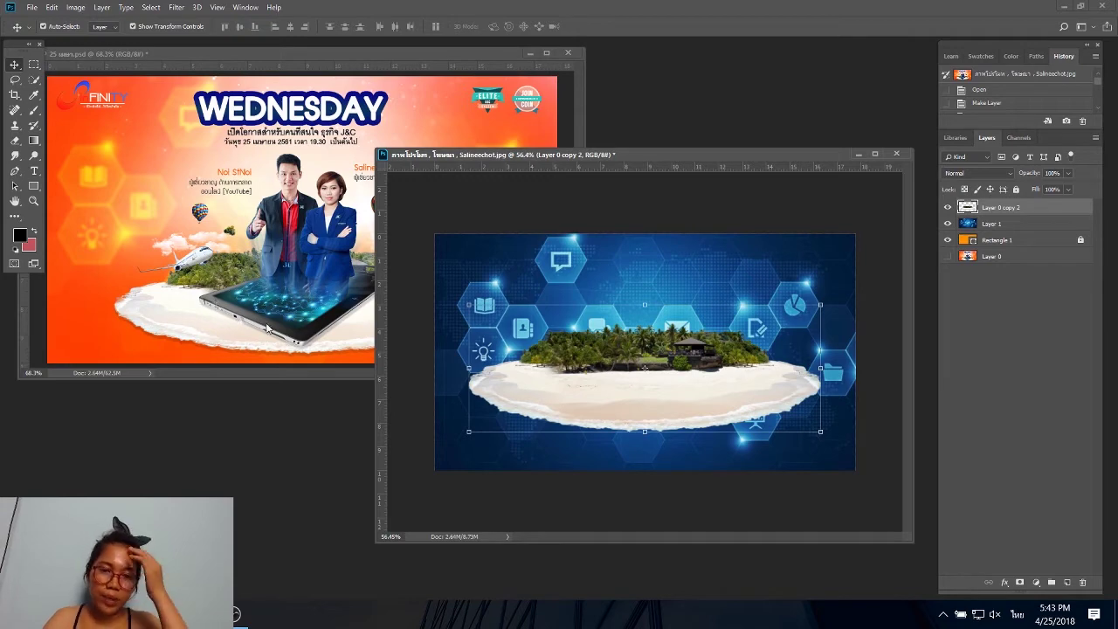
Open the jolie_12_coreset_tablet_win10 tablet PNG in Photoshop from File Explorer.
{"action": "left_click", "coordinate": [256, 335]}
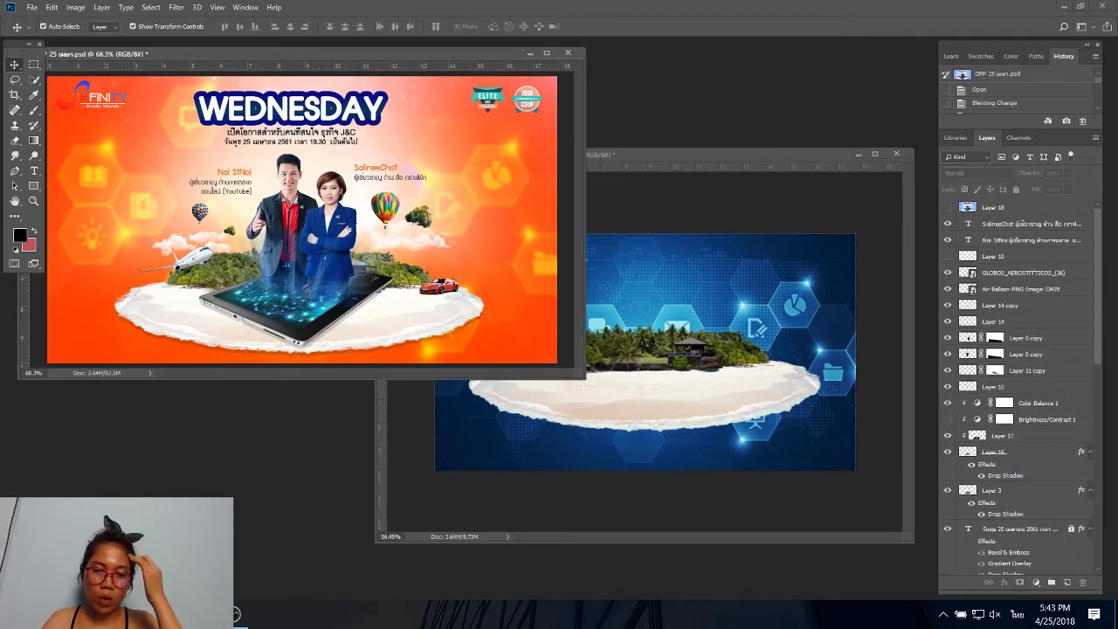
{"action": "left_click", "coordinate": [272, 546]}
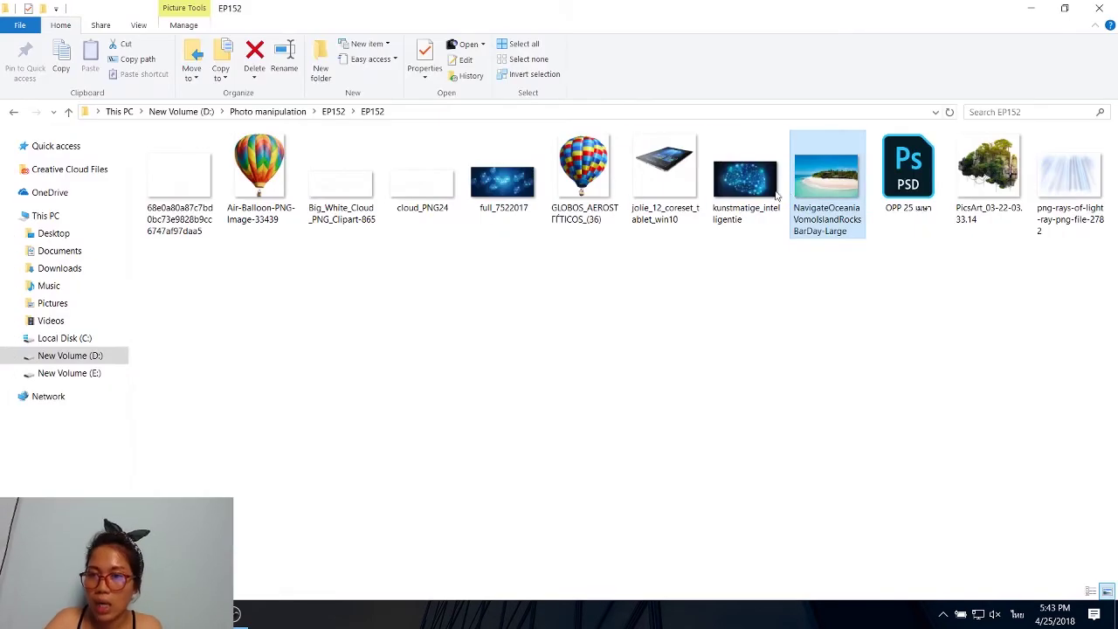
{"action": "mouse_move", "coordinate": [665, 175]}
{"action": "left_mouse_down"}
{"action": "mouse_move", "coordinate": [238, 473]}
{"action": "mouse_move", "coordinate": [87, 611]}
{"action": "left_mouse_up"}
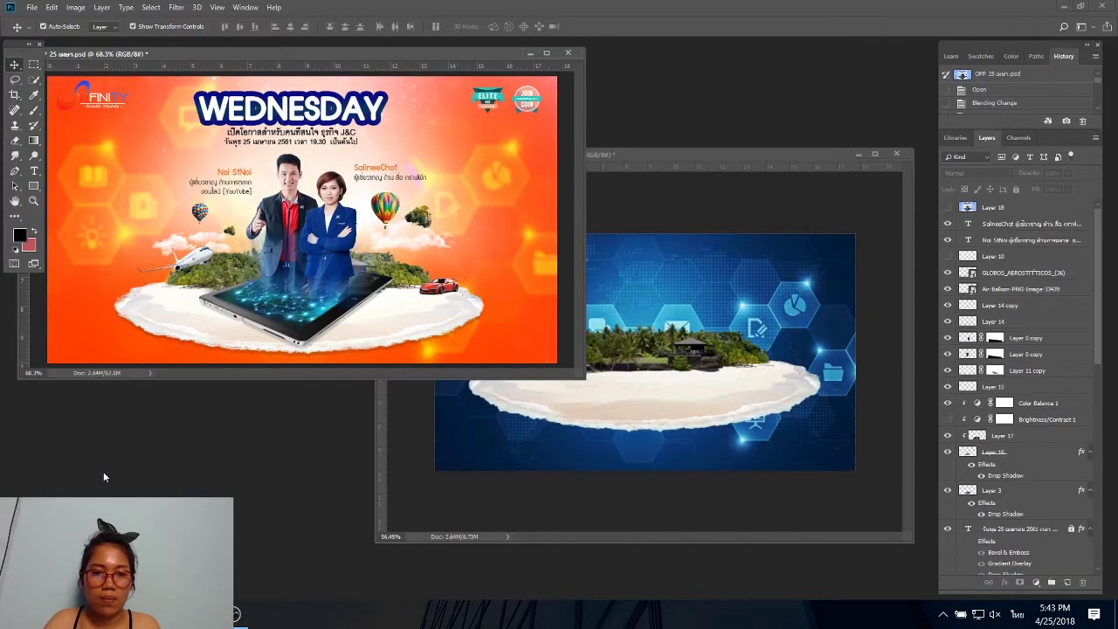
{"action": "left_click_drag", "start_coordinate": [236, 612], "coordinate": [103, 470]}
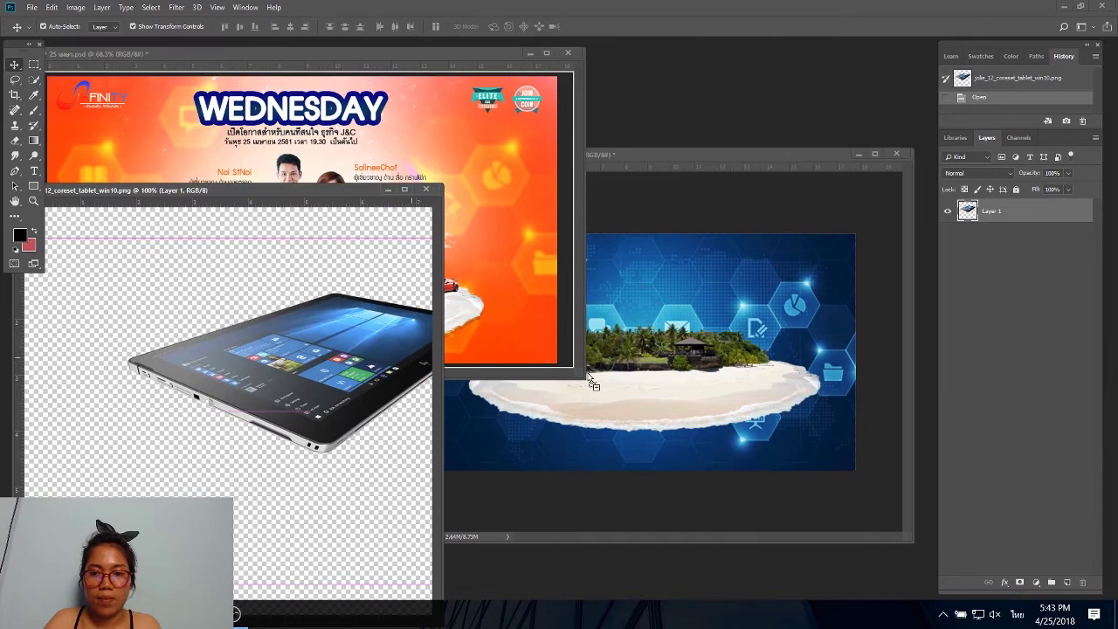
Copy the tablet onto the island, shrink it to about 77%, and close the tablet file.
{"action": "left_click_drag", "start_coordinate": [292, 280], "coordinate": [589, 382]}
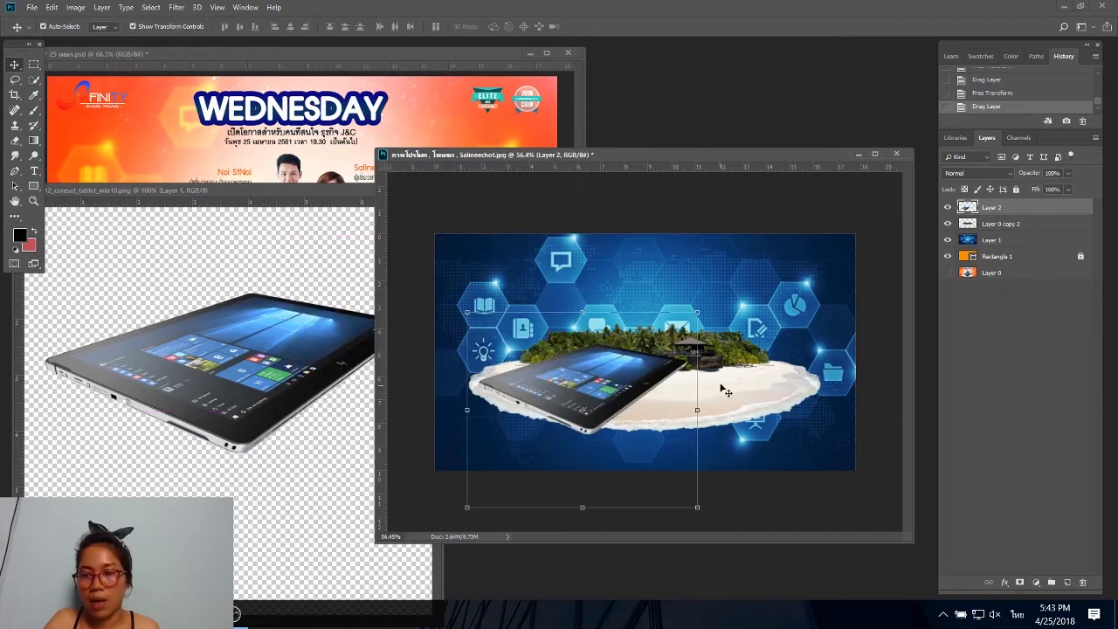
{"action": "left_click_drag", "start_coordinate": [652, 322], "coordinate": [705, 366]}
{"action": "left_click_drag", "start_coordinate": [754, 314], "coordinate": [734, 349]}
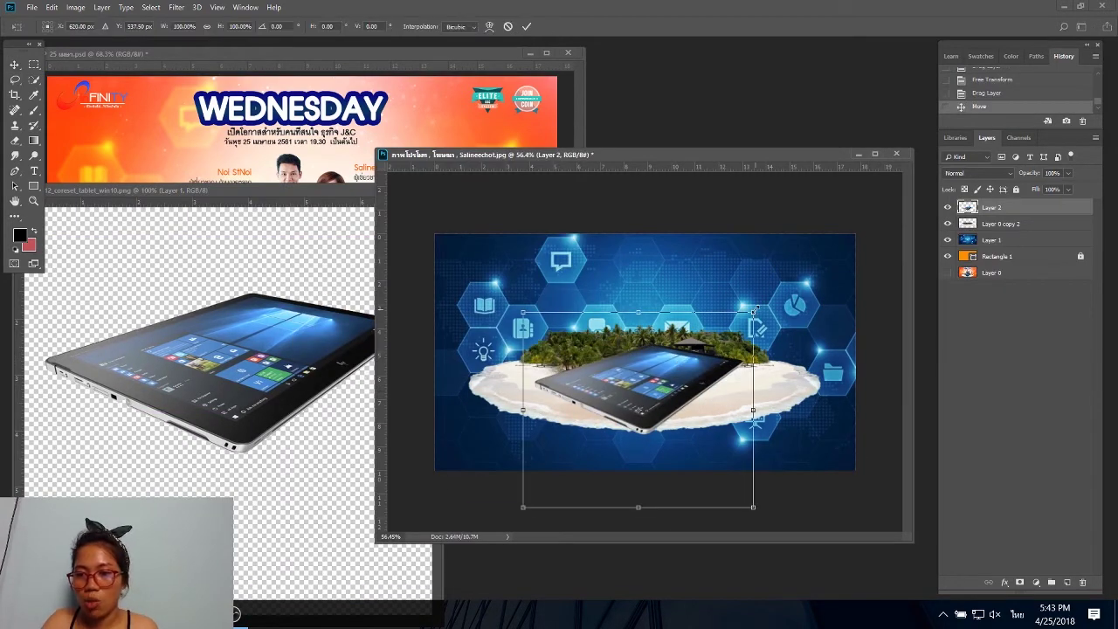
{"action": "left_click", "coordinate": [526, 26]}
{"action": "left_click", "coordinate": [371, 190]}
{"action": "left_click", "coordinate": [427, 189]}
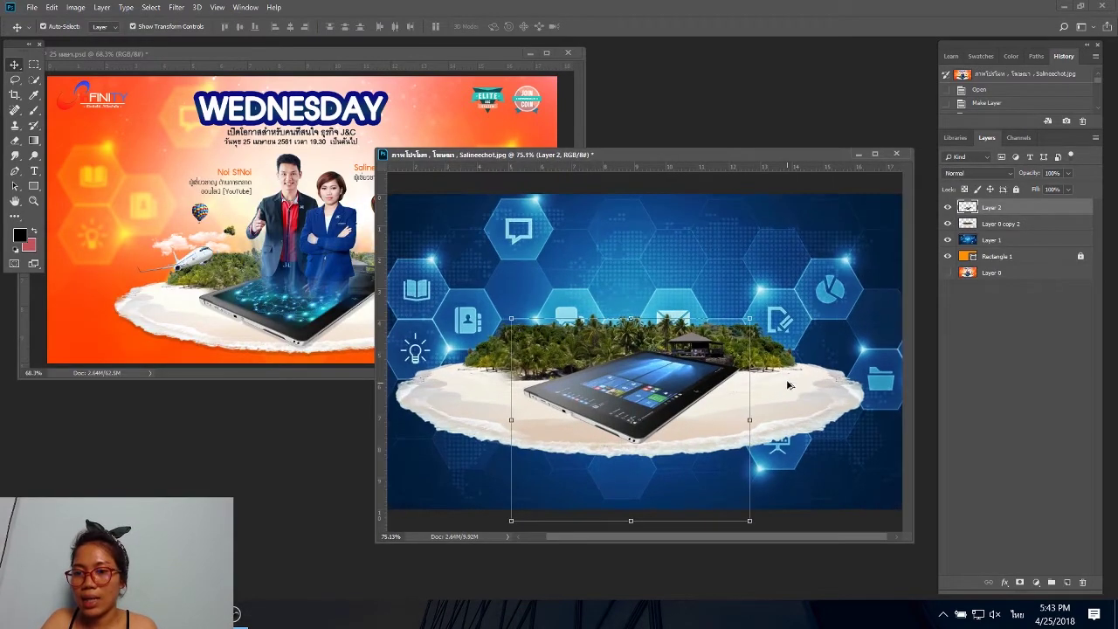
{"action": "left_click", "coordinate": [1005, 583]}
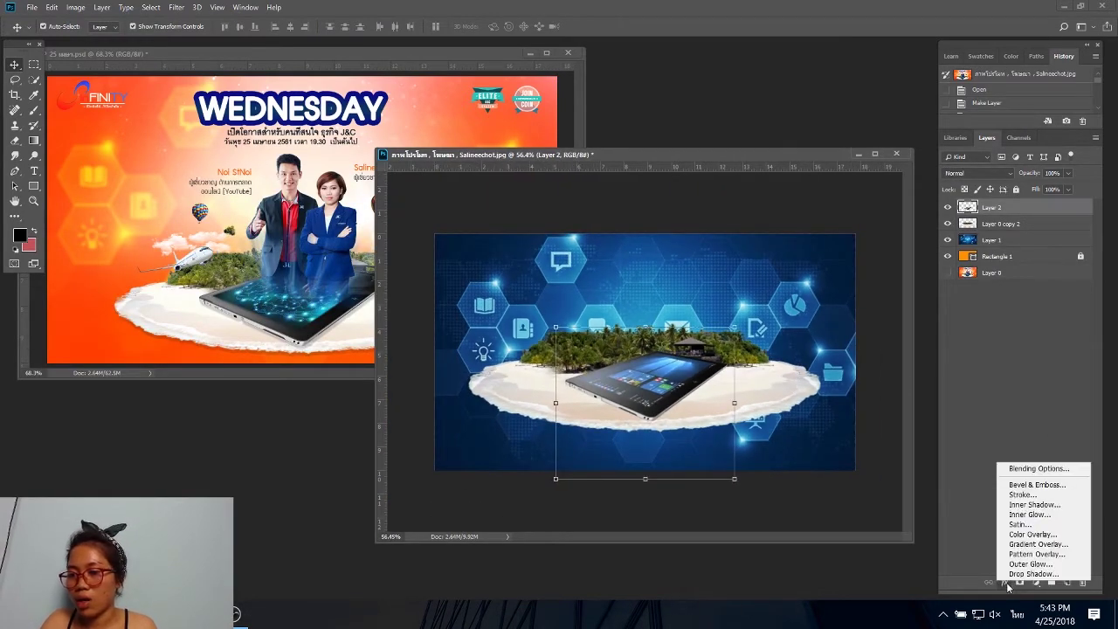
Add a black (000000) drop shadow to the tablet with size 5 and 23% opacity.
{"action": "left_click", "coordinate": [1016, 576]}
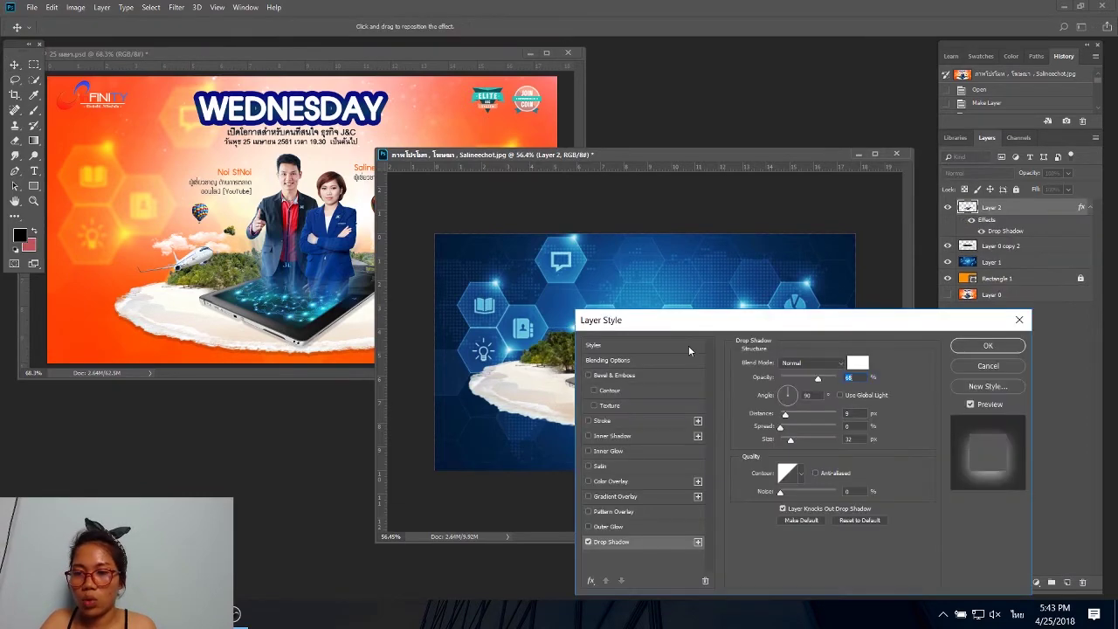
{"action": "mouse_move", "coordinate": [722, 325]}
{"action": "left_mouse_down"}
{"action": "mouse_move", "coordinate": [322, 292]}
{"action": "mouse_move", "coordinate": [258, 261]}
{"action": "left_mouse_up"}
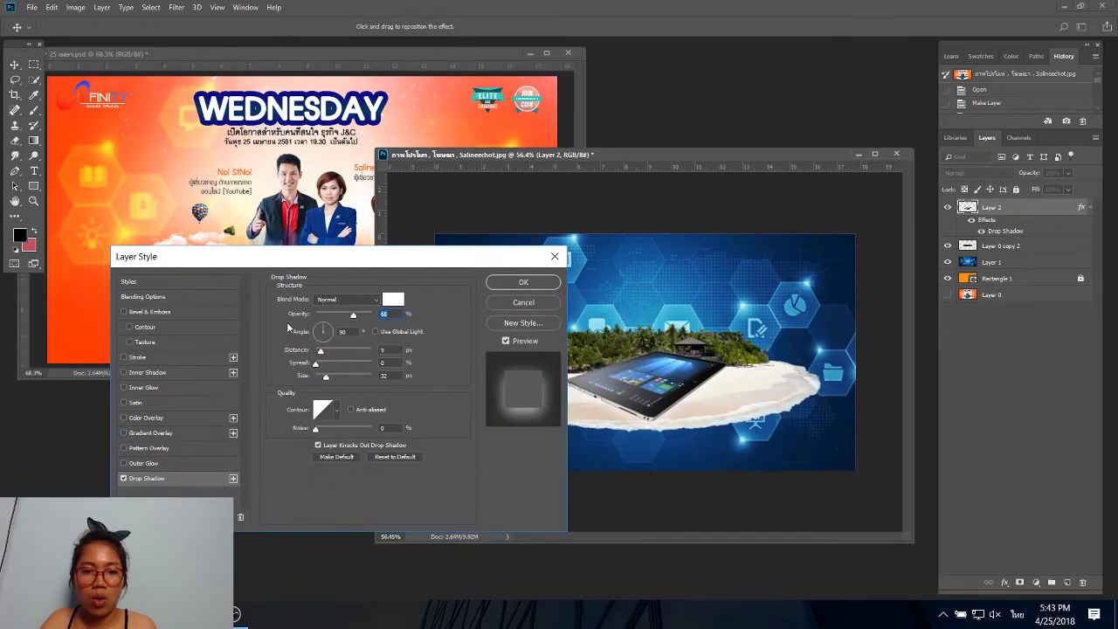
{"action": "left_click", "coordinate": [394, 300]}
{"action": "type", "text": "000000"}
{"action": "left_click", "coordinate": [888, 342]}
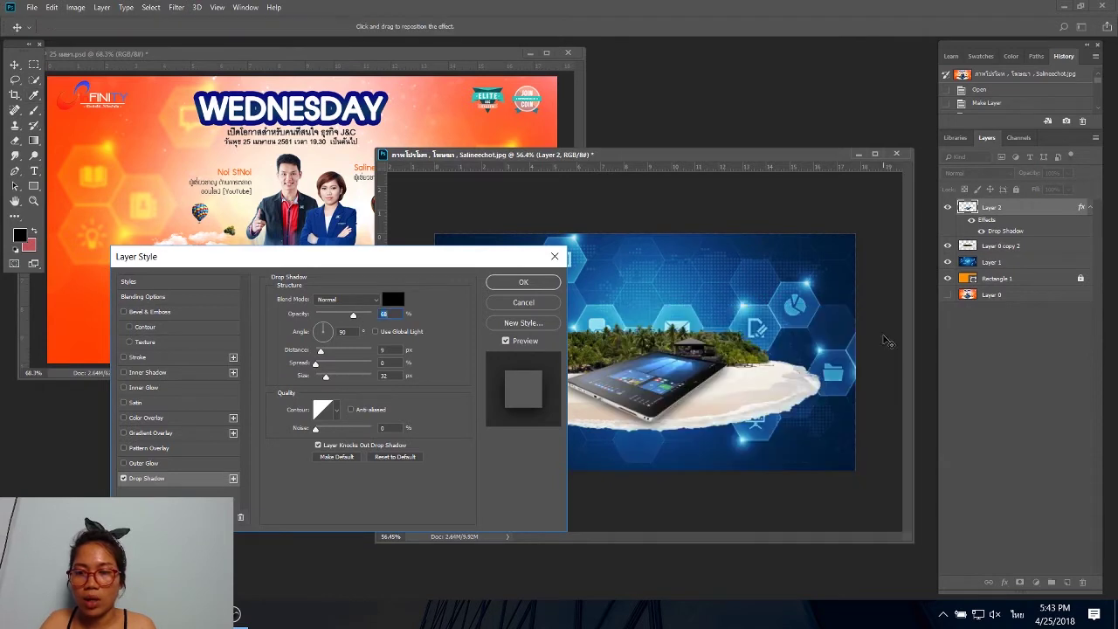
{"action": "left_click_drag", "start_coordinate": [326, 376], "coordinate": [320, 382]}
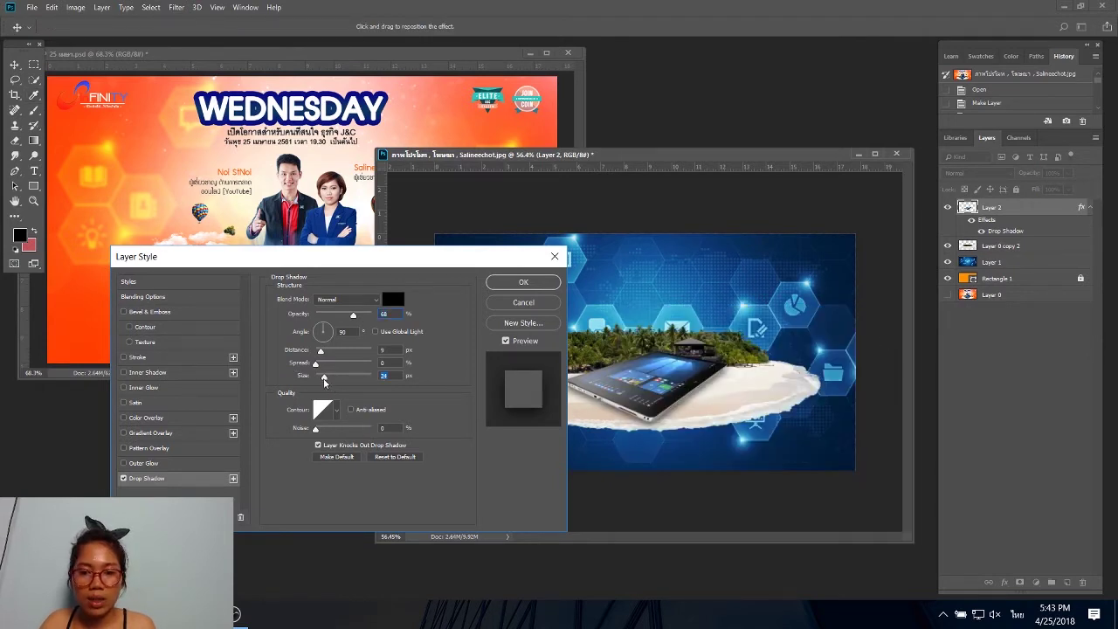
{"action": "left_click_drag", "start_coordinate": [353, 315], "coordinate": [328, 315]}
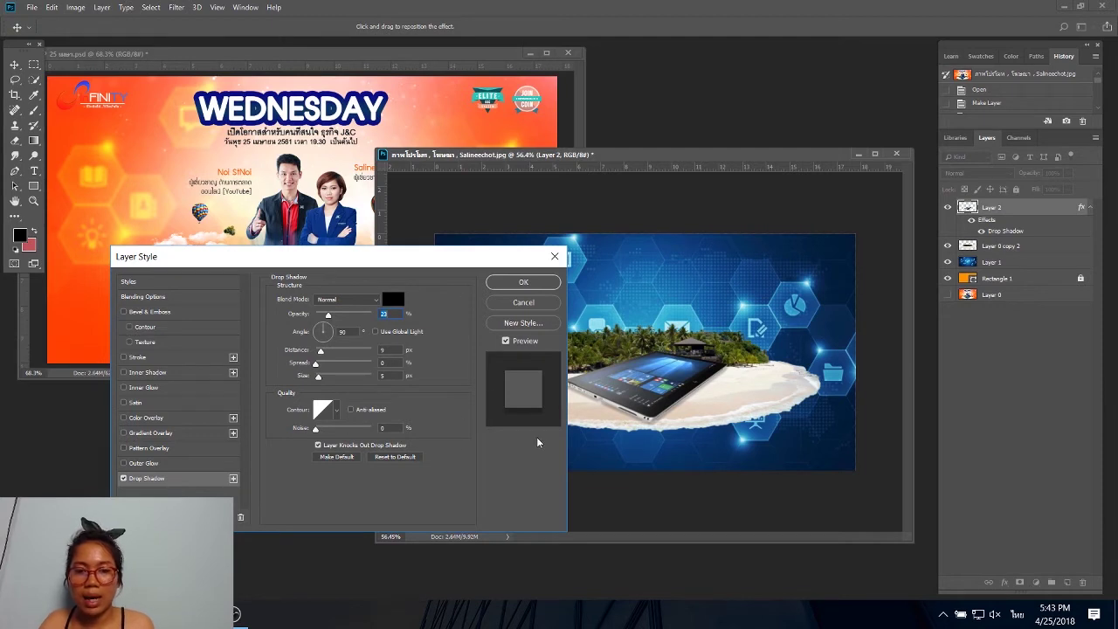
{"action": "left_click", "coordinate": [523, 281]}
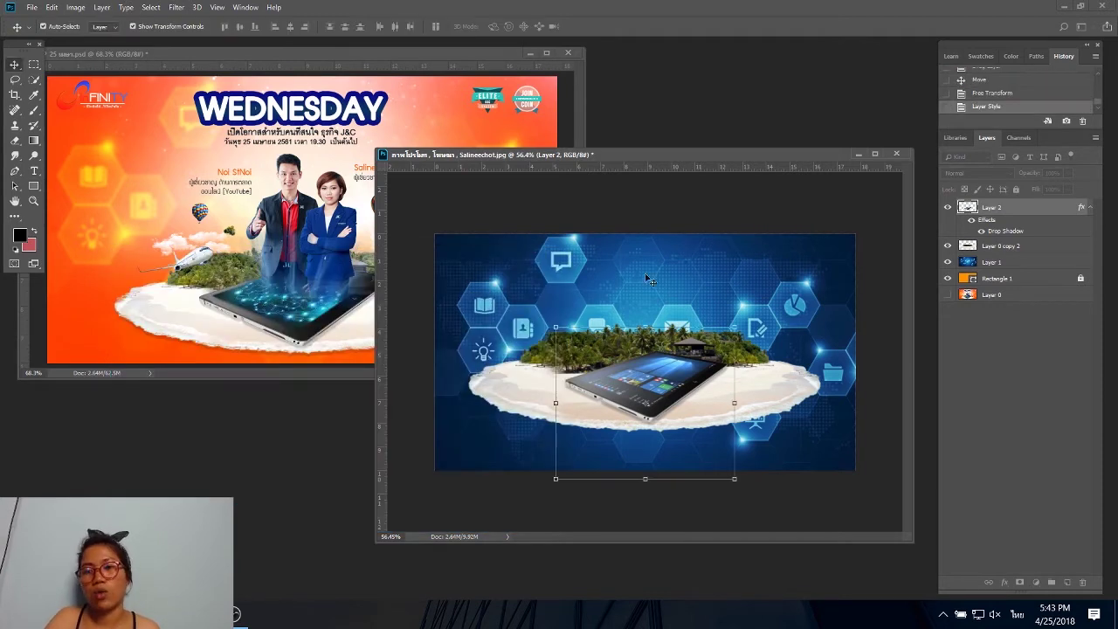
Bring the WEDNESDAY banner forward and switch to the EP152 source image folder.
{"action": "left_click_drag", "start_coordinate": [639, 155], "coordinate": [654, 167]}
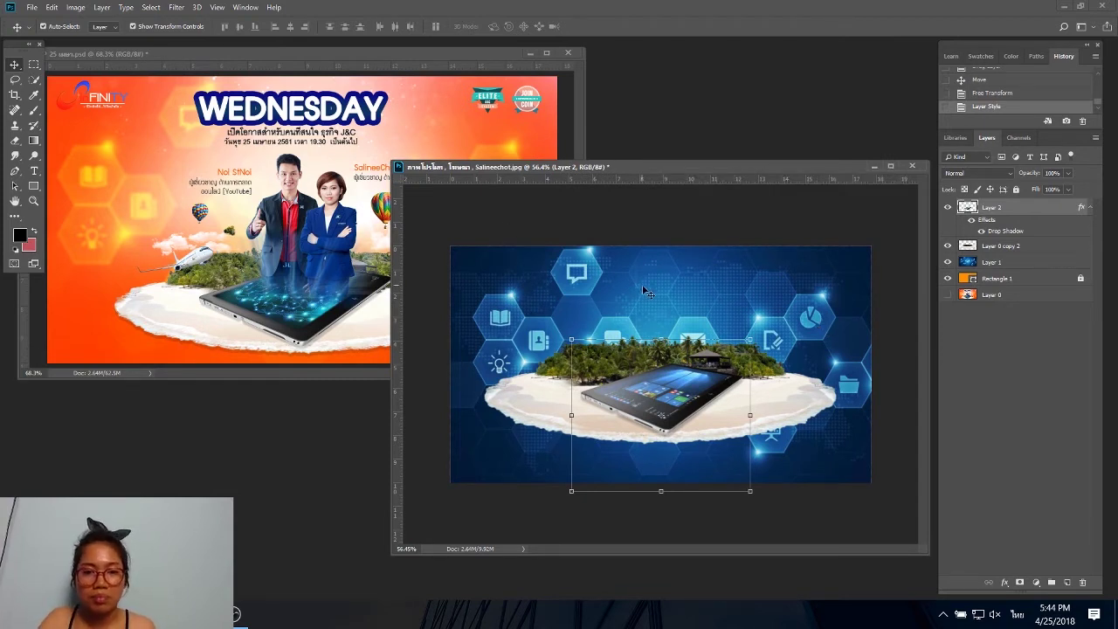
{"action": "left_click", "coordinate": [236, 270]}
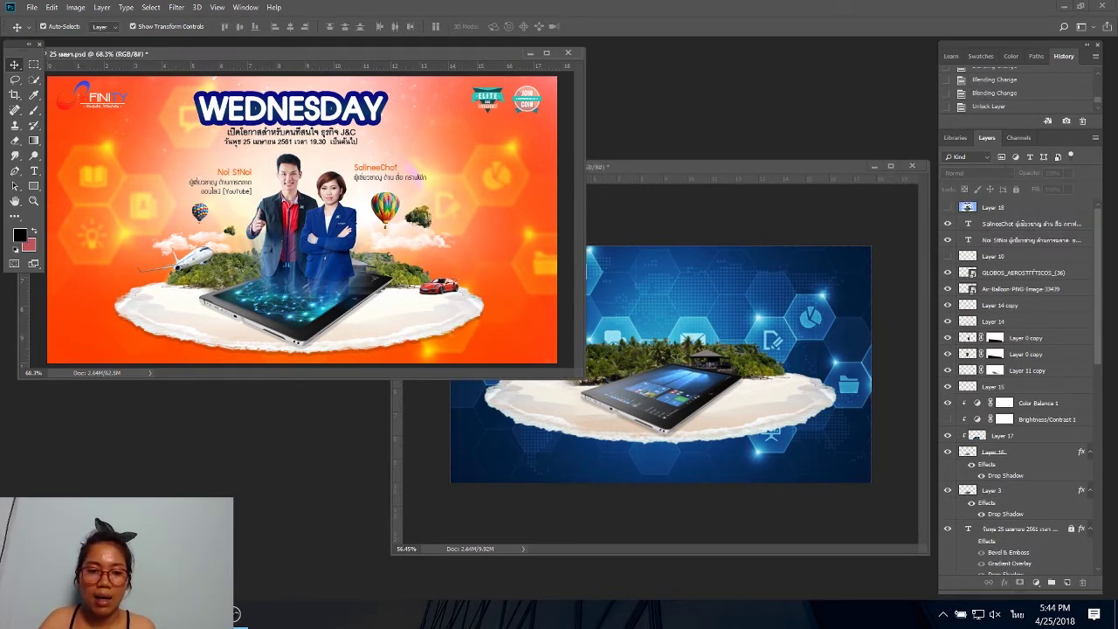
{"action": "left_click", "coordinate": [236, 615]}
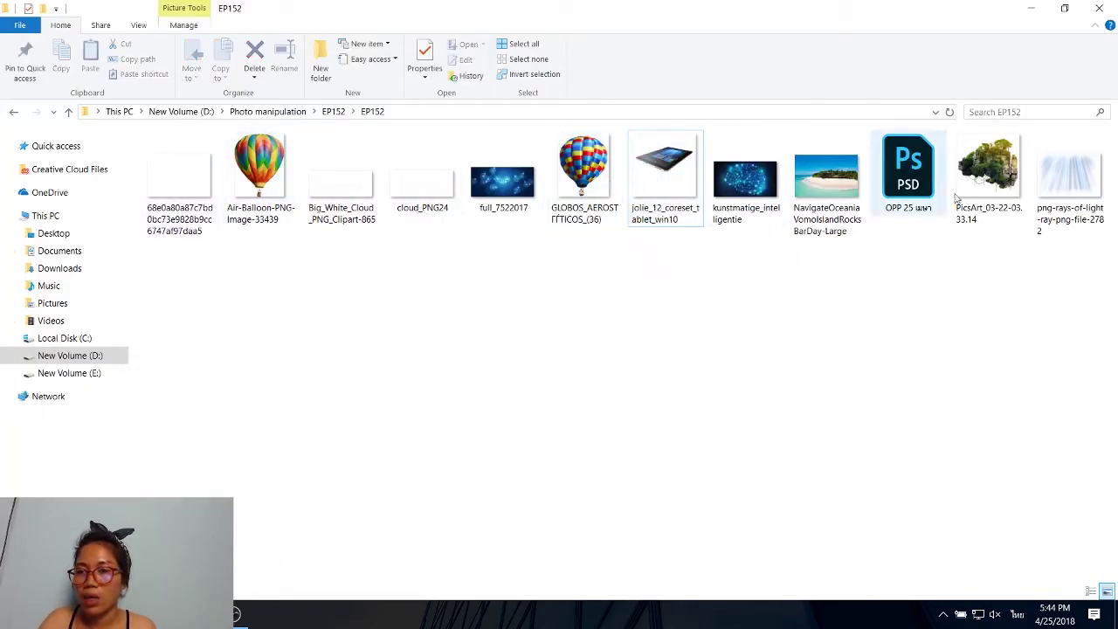
Open the PicsArt floating rock image and place it in the scene at about 12% size.
{"action": "left_click", "coordinate": [988, 159]}
{"action": "left_click_drag", "start_coordinate": [988, 159], "coordinate": [240, 614]}
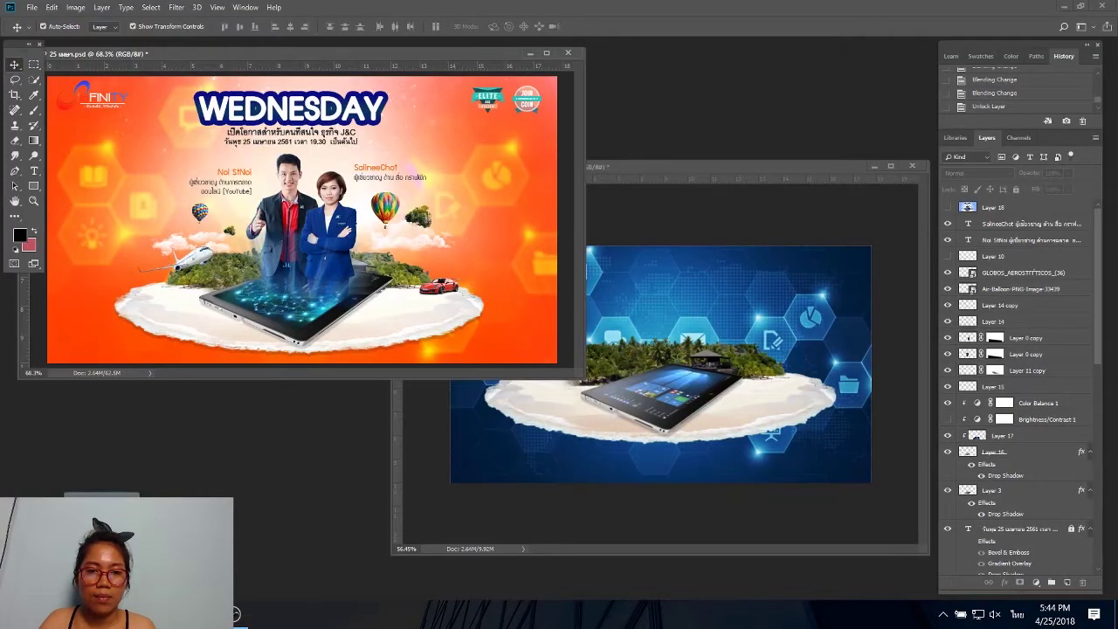
{"action": "mouse_move", "coordinate": [240, 614]}
{"action": "left_mouse_down"}
{"action": "mouse_move", "coordinate": [250, 203]}
{"action": "mouse_move", "coordinate": [773, 312]}
{"action": "left_mouse_up"}
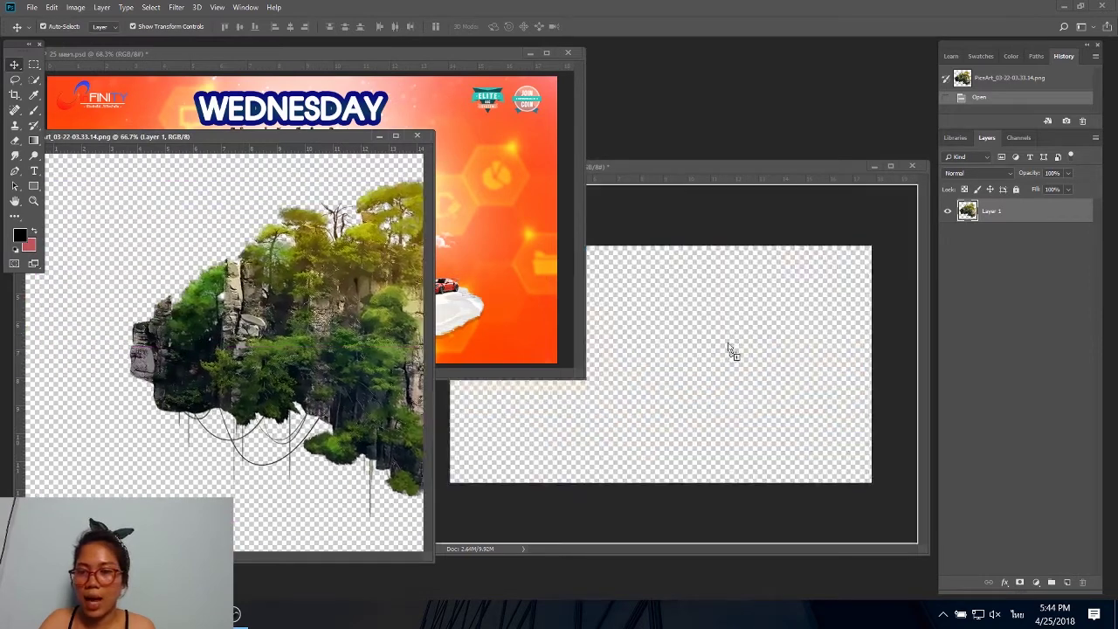
{"action": "mouse_move", "coordinate": [815, 213]}
{"action": "left_mouse_down"}
{"action": "mouse_move", "coordinate": [678, 338]}
{"action": "mouse_move", "coordinate": [779, 321]}
{"action": "left_mouse_up"}
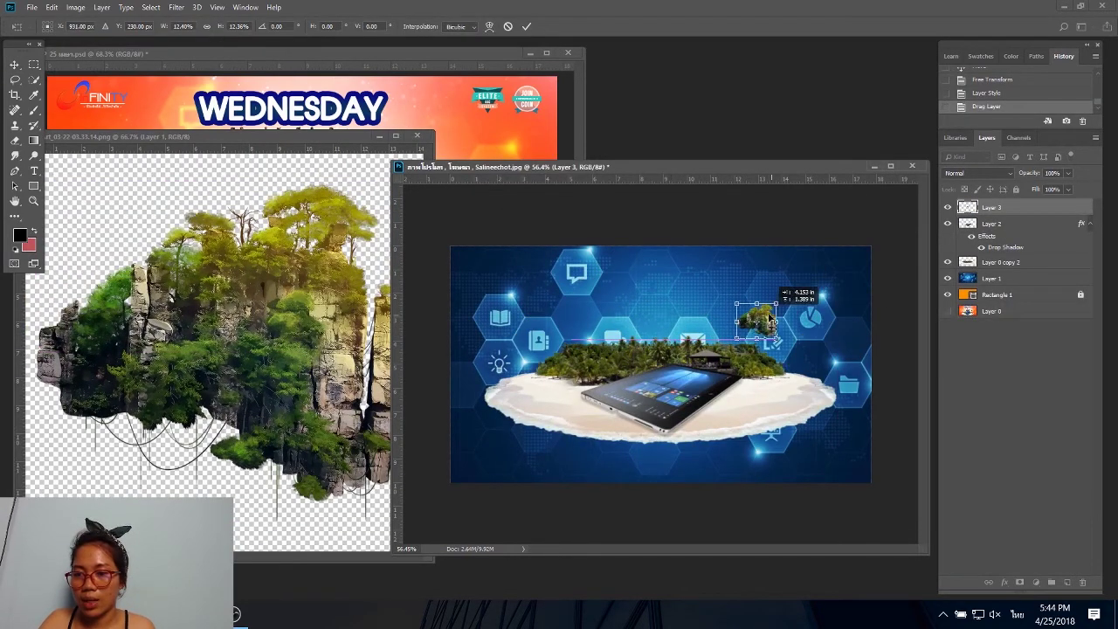
{"action": "left_click", "coordinate": [526, 27]}
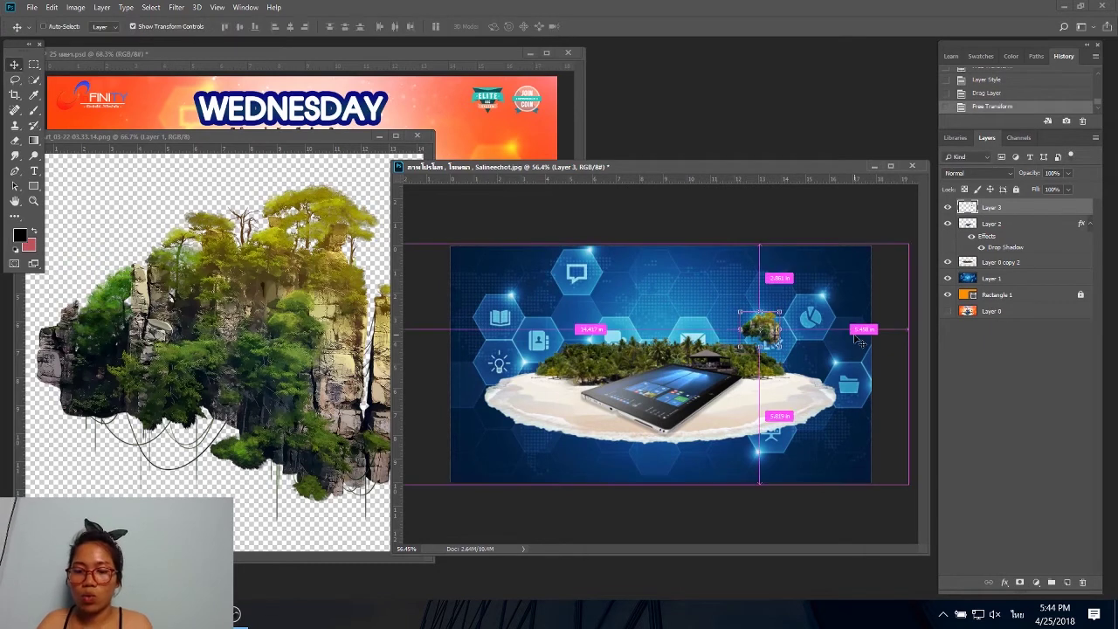
Duplicate the rock island, move the copy to the left, and close the rock source file.
{"action": "key", "text": "ctrl+j"}
{"action": "mouse_move", "coordinate": [773, 330]}
{"action": "left_mouse_down"}
{"action": "mouse_move", "coordinate": [567, 329]}
{"action": "mouse_move", "coordinate": [570, 315]}
{"action": "left_mouse_up"}
{"action": "key", "text": "ctrl+t"}
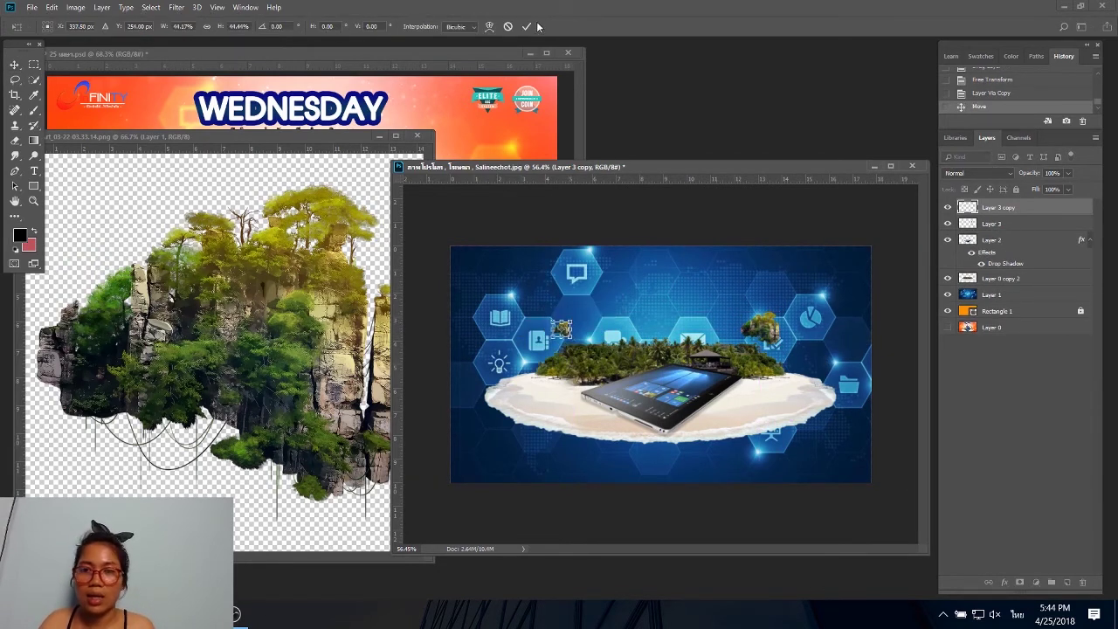
{"action": "left_click", "coordinate": [526, 26]}
{"action": "left_click", "coordinate": [304, 202]}
{"action": "left_click", "coordinate": [416, 136]}
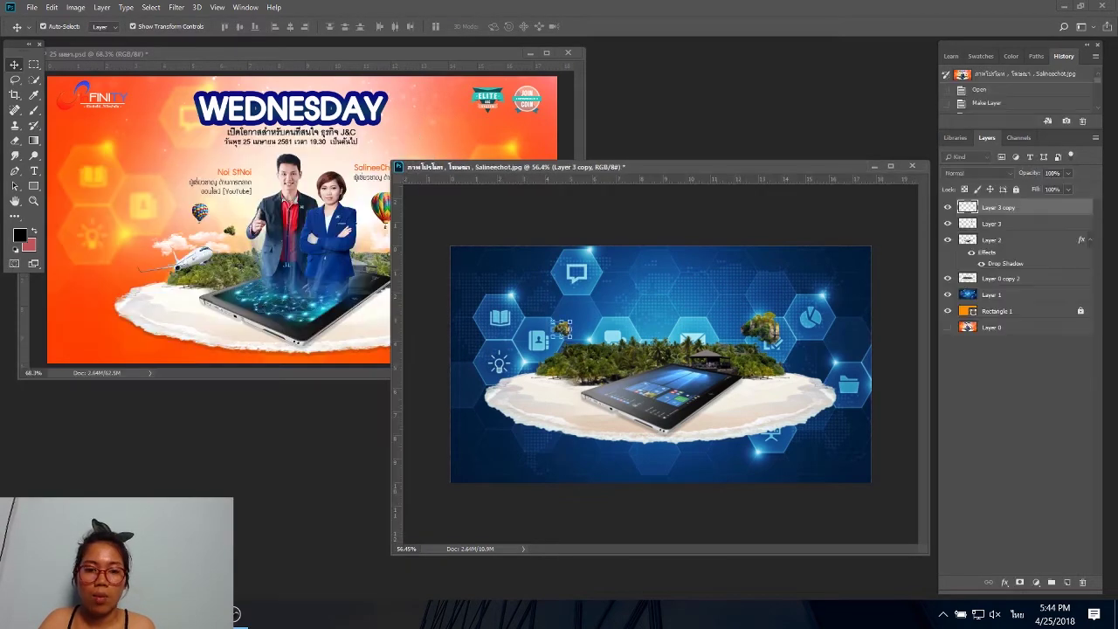
{"action": "left_click", "coordinate": [276, 535]}
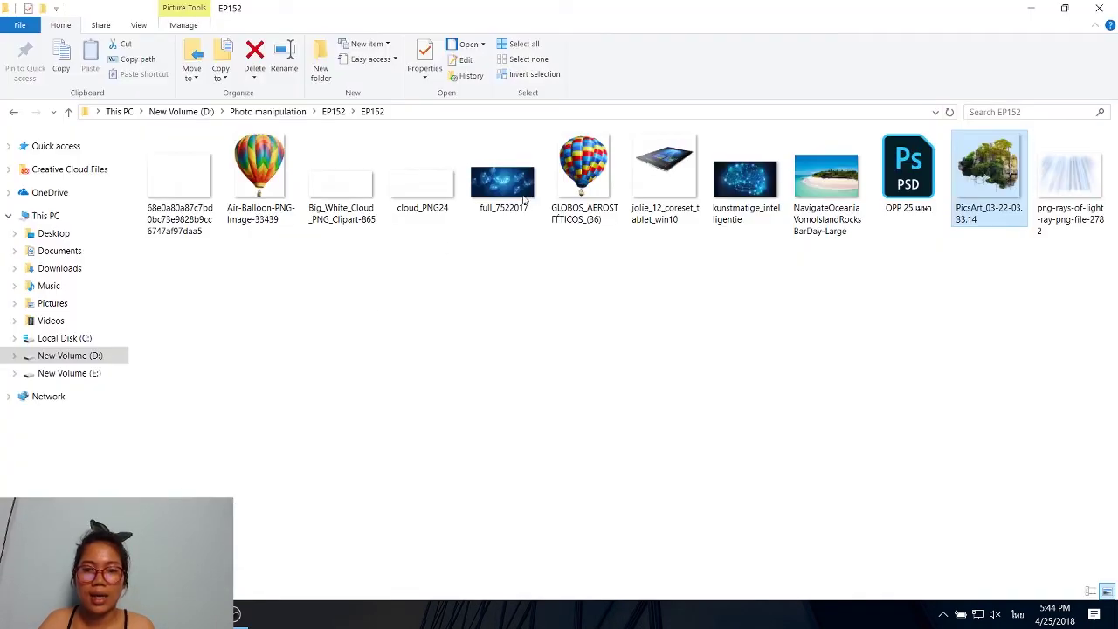
Open both balloon images and place the rainbow GLOBOS balloon, shrunk tiny, then close its source.
{"action": "left_click", "coordinate": [584, 174]}
{"action": "left_click", "coordinate": [267, 153], "text": "ctrl"}
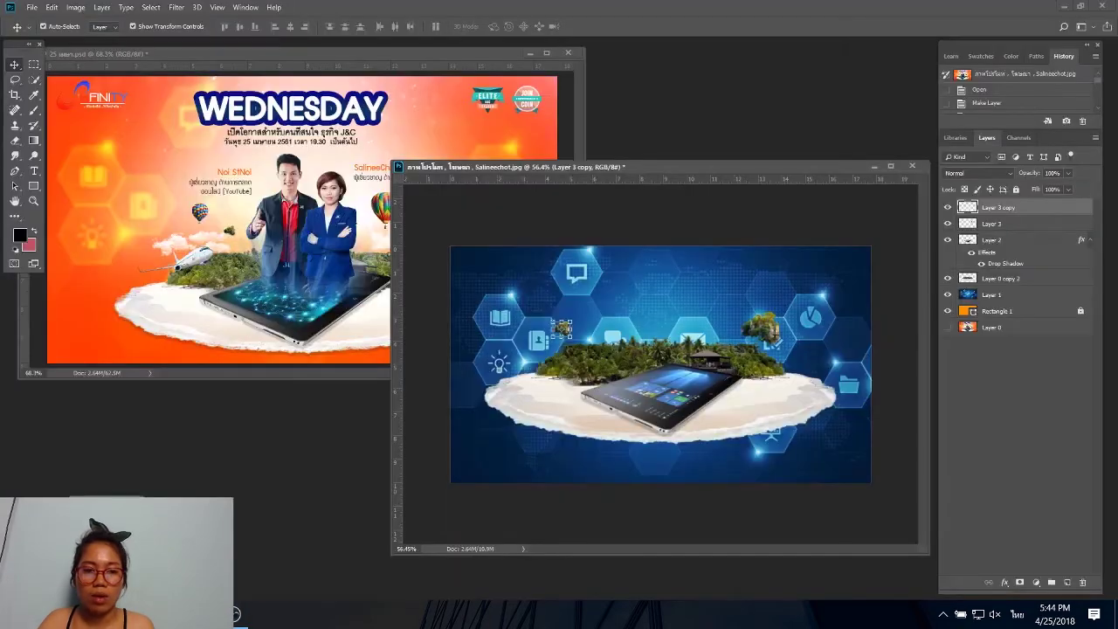
{"action": "left_click_drag", "start_coordinate": [236, 611], "coordinate": [102, 127]}
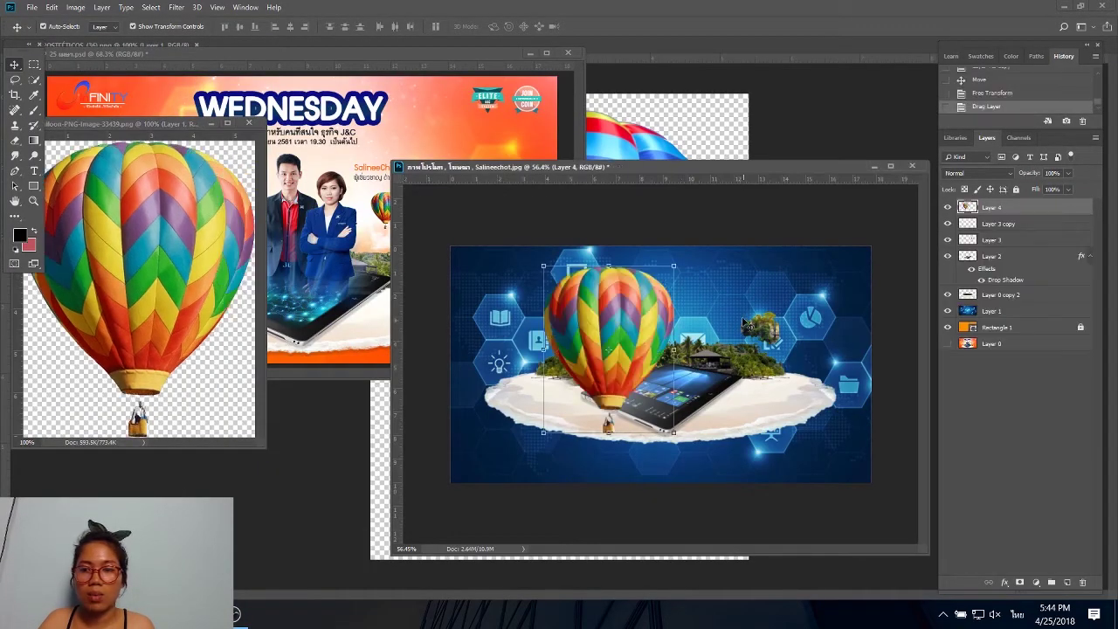
{"action": "mouse_move", "coordinate": [677, 267]}
{"action": "left_mouse_down"}
{"action": "mouse_move", "coordinate": [612, 340]}
{"action": "mouse_move", "coordinate": [574, 305]}
{"action": "left_mouse_up"}
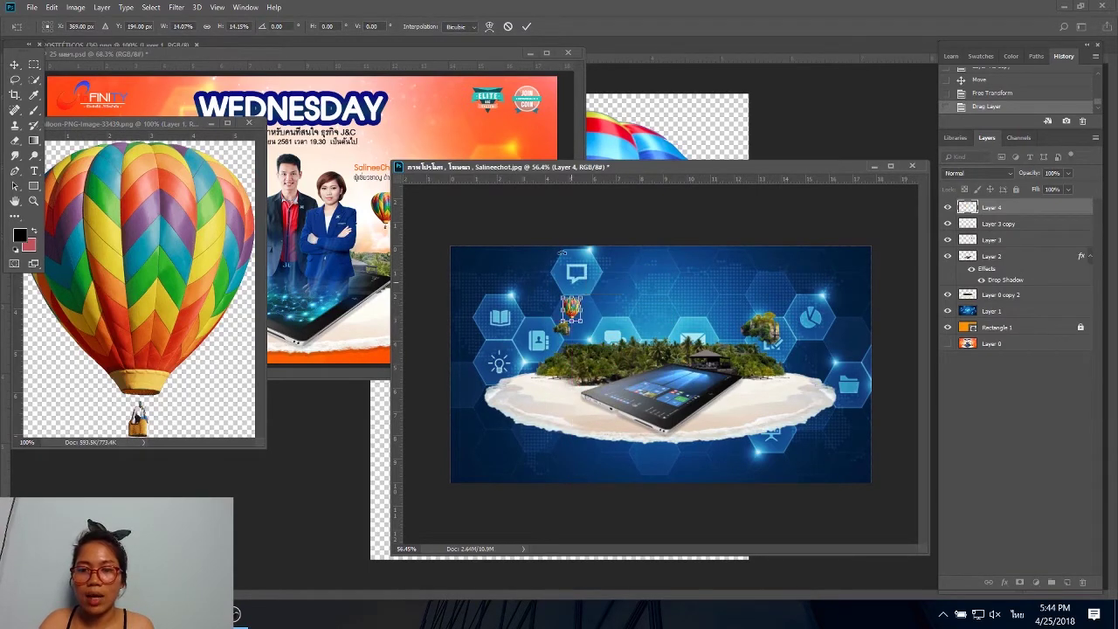
{"action": "left_click", "coordinate": [527, 26]}
{"action": "left_click", "coordinate": [249, 124]}
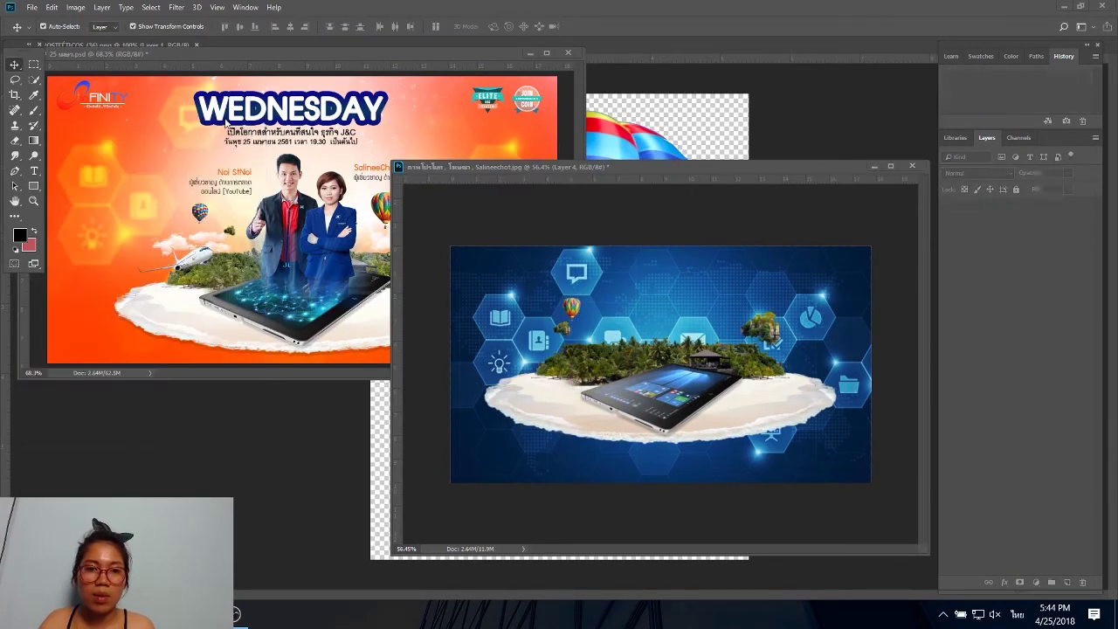
Copy the checkered Air-Balloon above the right rock island, scaled down, and close its file.
{"action": "left_click", "coordinate": [66, 43]}
{"action": "left_click_drag", "start_coordinate": [267, 179], "coordinate": [847, 275]}
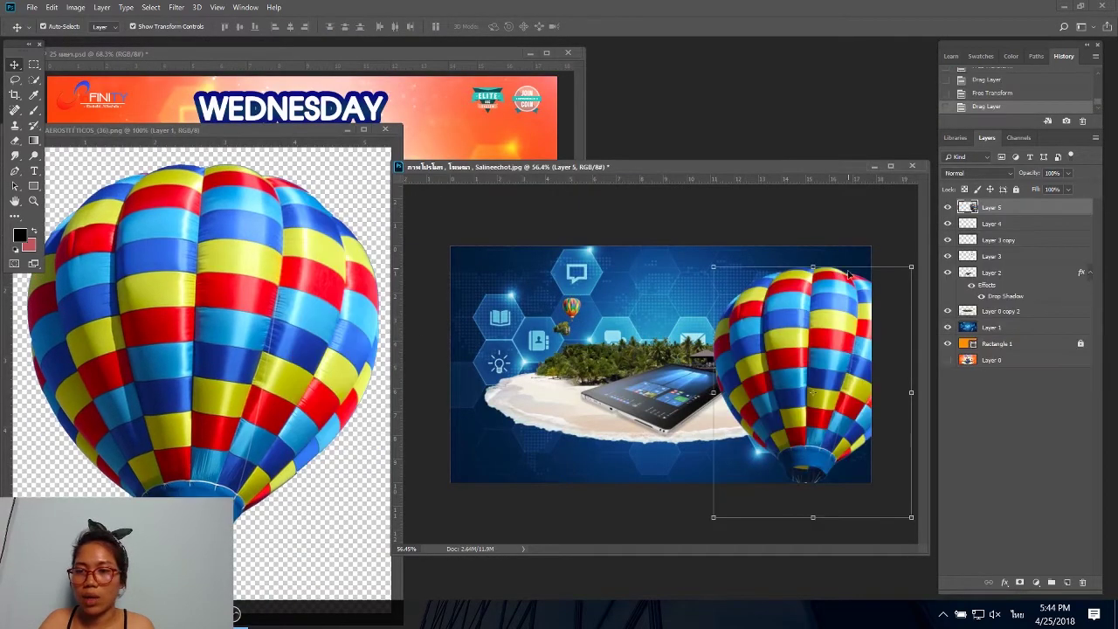
{"action": "mouse_move", "coordinate": [722, 273]}
{"action": "left_mouse_down"}
{"action": "mouse_move", "coordinate": [775, 328]}
{"action": "mouse_move", "coordinate": [756, 308]}
{"action": "left_mouse_up"}
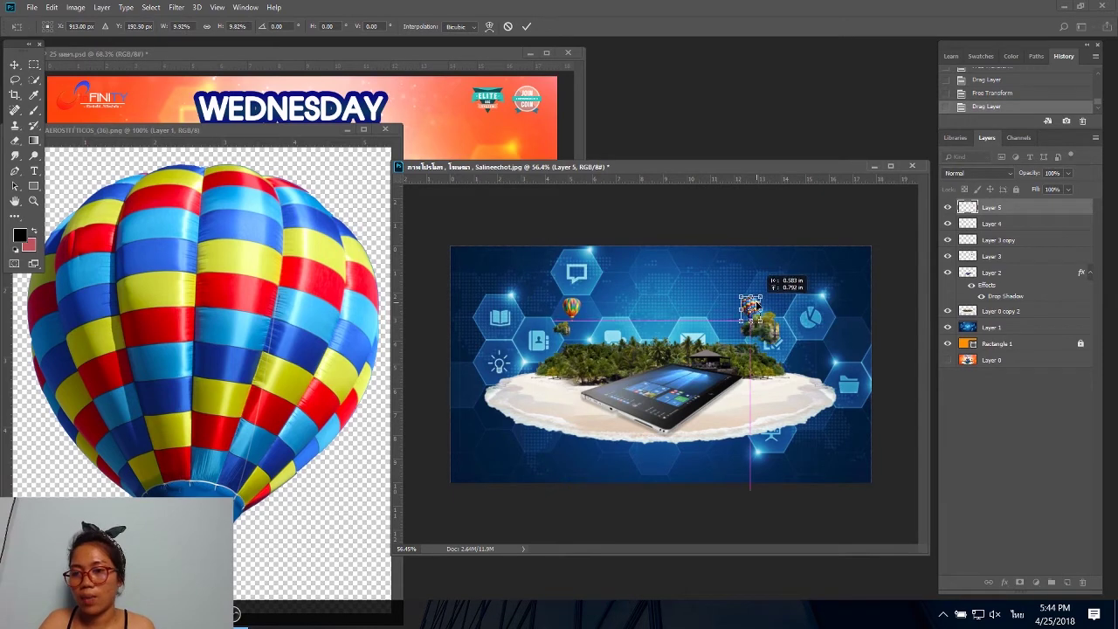
{"action": "left_click", "coordinate": [526, 26]}
{"action": "left_click", "coordinate": [315, 149]}
{"action": "left_click", "coordinate": [385, 130]}
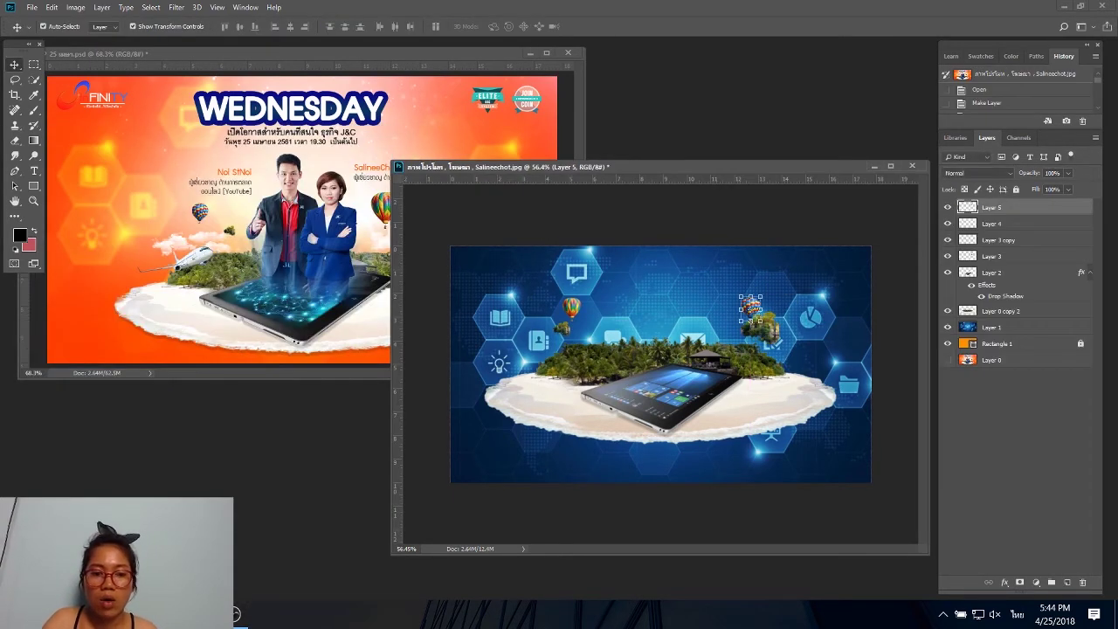
{"action": "left_click", "coordinate": [272, 556]}
Open the Big_White_Cloud, cloud_PNG24 and long-named cloud images in Photoshop.
{"action": "left_click", "coordinate": [341, 175]}
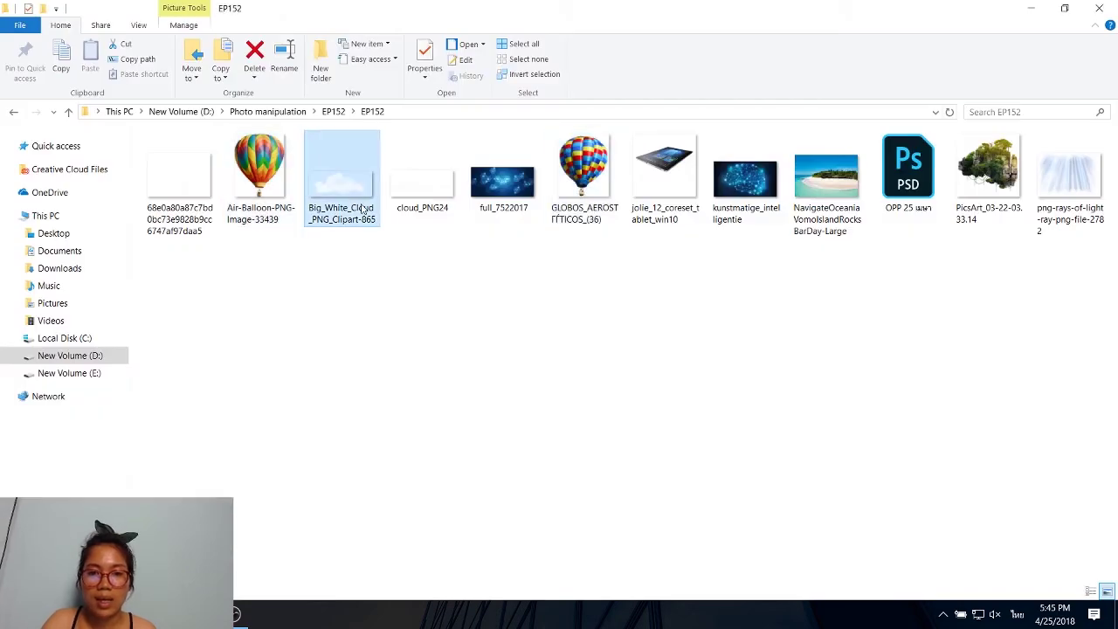
{"action": "left_click", "coordinate": [438, 185], "text": "ctrl"}
{"action": "left_click", "coordinate": [206, 194], "text": "ctrl"}
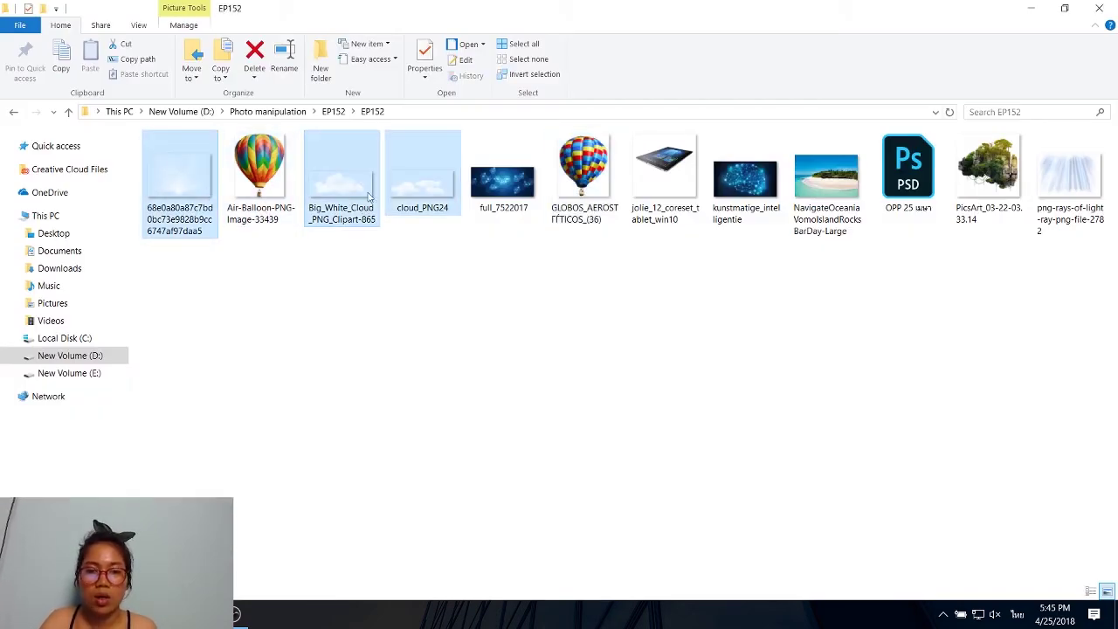
{"action": "left_click_drag", "start_coordinate": [422, 197], "coordinate": [236, 613]}
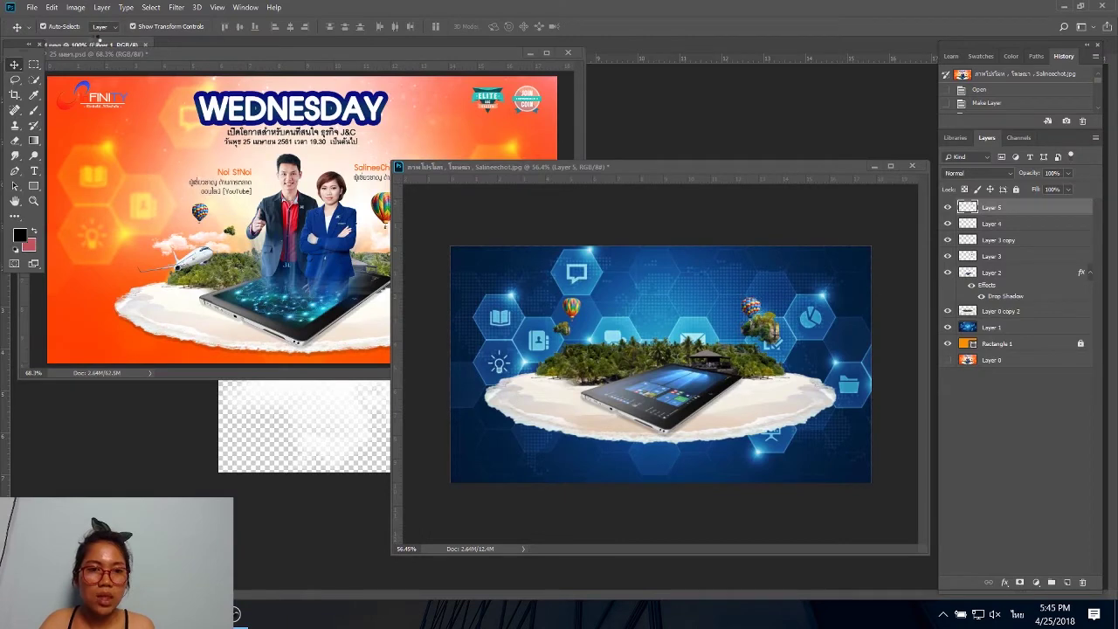
{"action": "left_click_drag", "start_coordinate": [236, 614], "coordinate": [99, 52]}
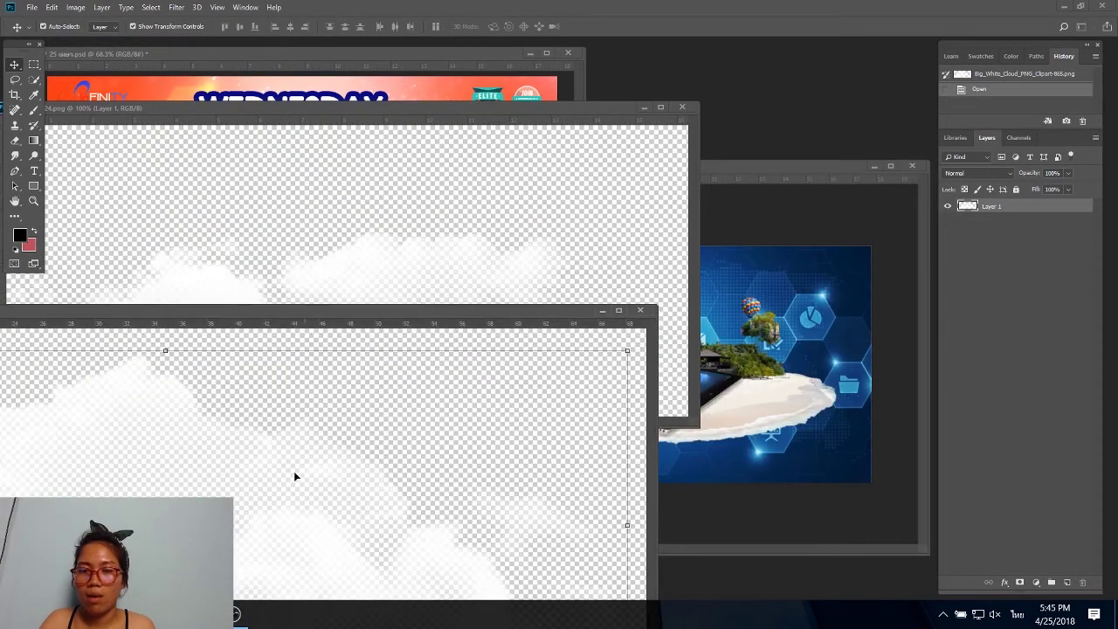
Place a cloud at about 7% size above the right rock island and close the large cloud file.
{"action": "left_click_drag", "start_coordinate": [295, 474], "coordinate": [775, 343]}
{"action": "key", "text": "ctrl+t"}
{"action": "key", "text": "ctrl+0"}
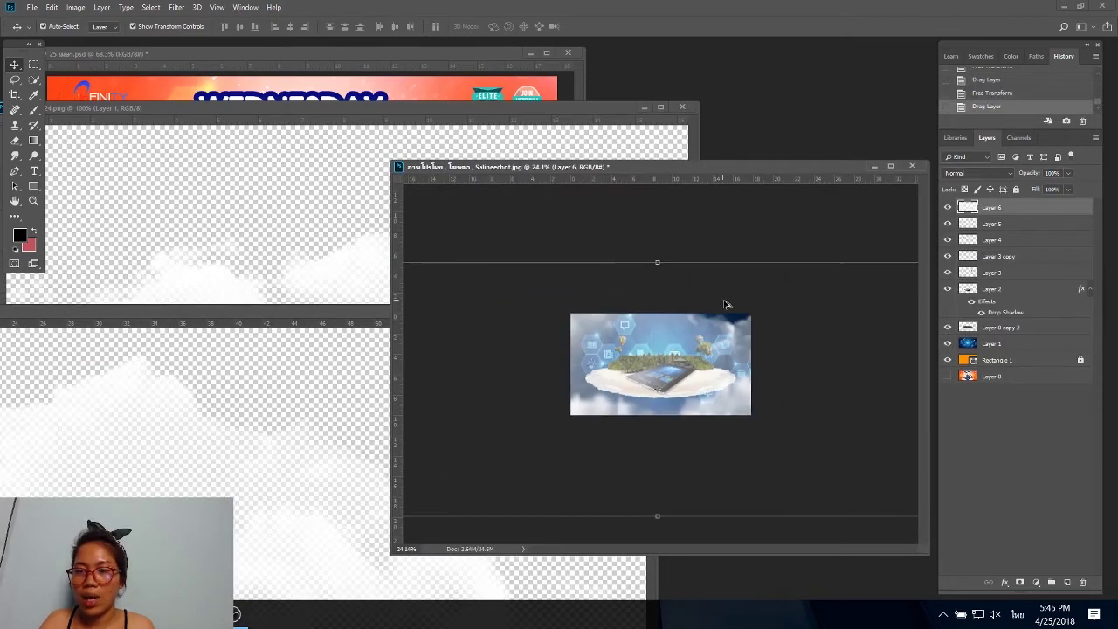
{"action": "left_click_drag", "start_coordinate": [848, 307], "coordinate": [684, 369]}
{"action": "key", "text": "ctrl+0"}
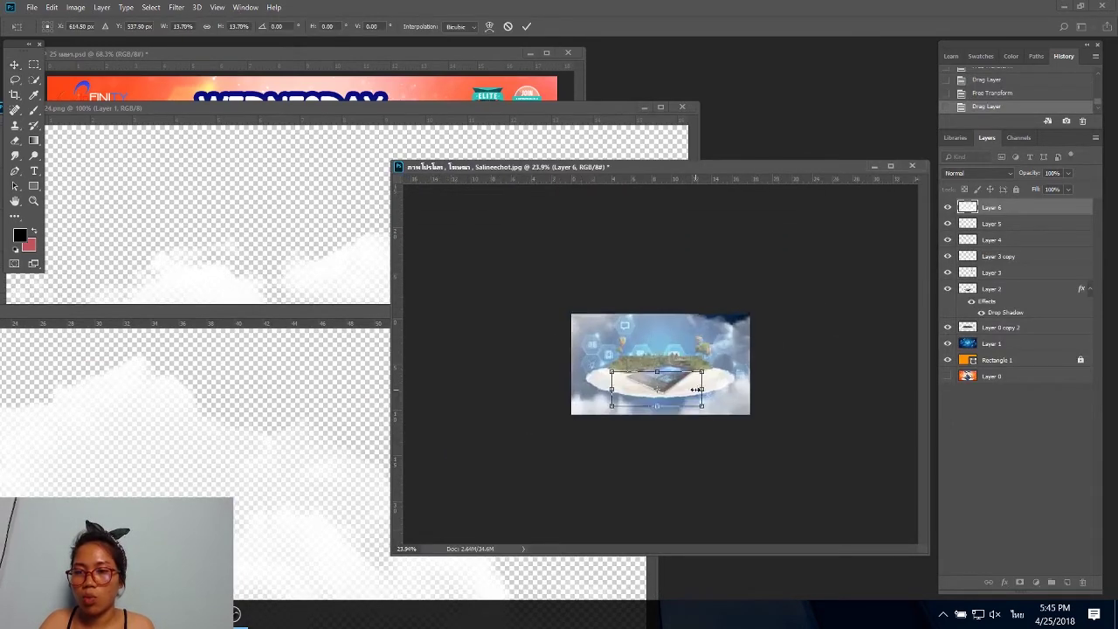
{"action": "left_click_drag", "start_coordinate": [672, 423], "coordinate": [814, 321]}
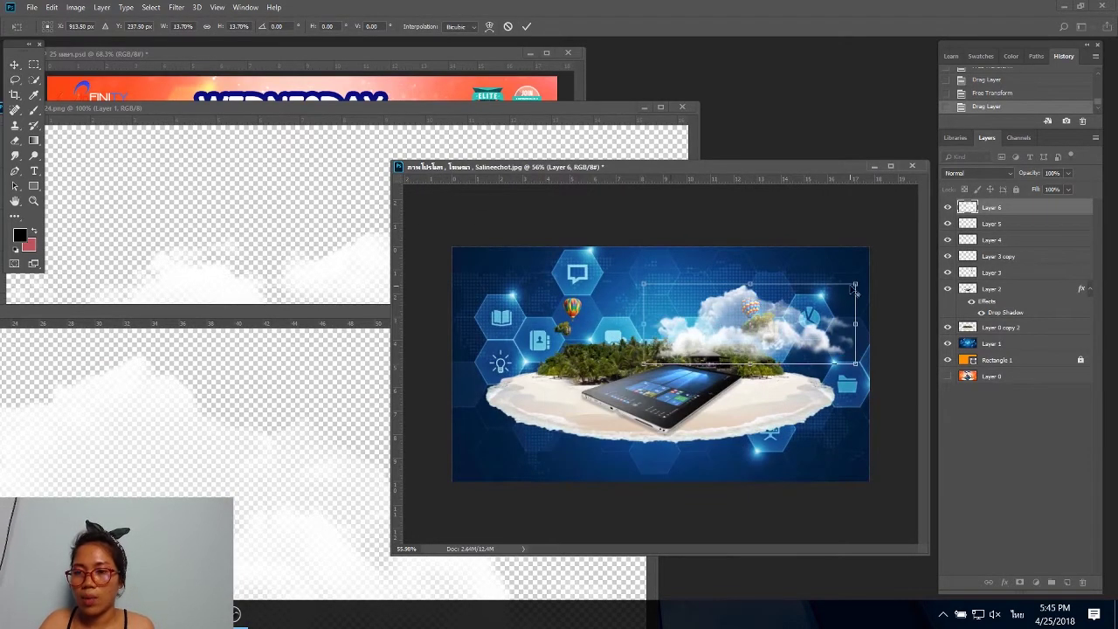
{"action": "left_click_drag", "start_coordinate": [855, 291], "coordinate": [789, 310]}
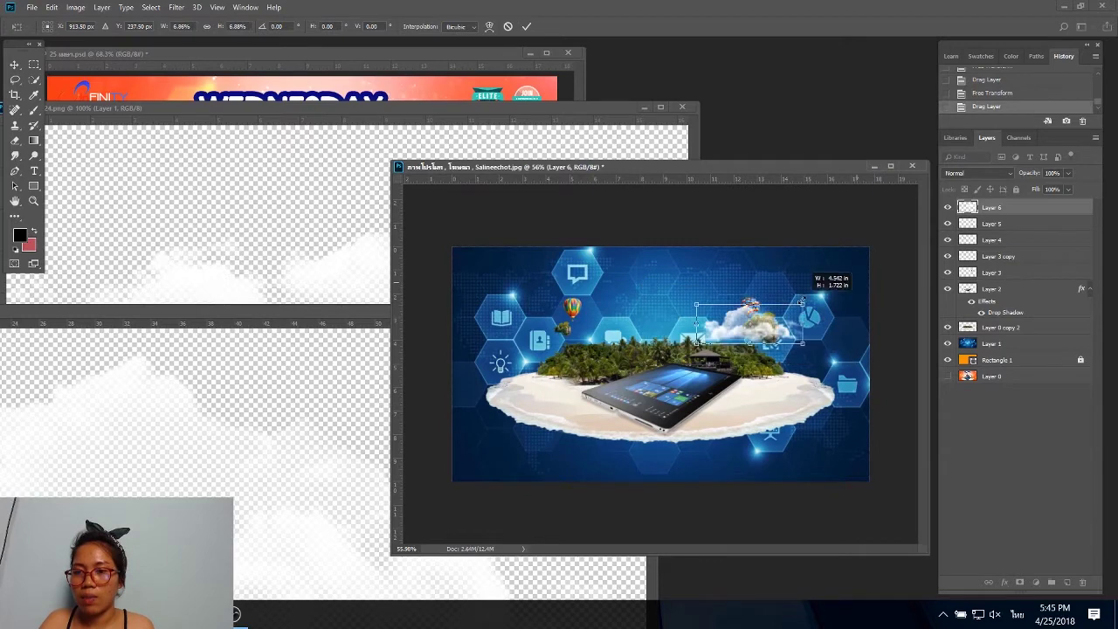
{"action": "left_click", "coordinate": [527, 29]}
{"action": "left_click", "coordinate": [332, 297]}
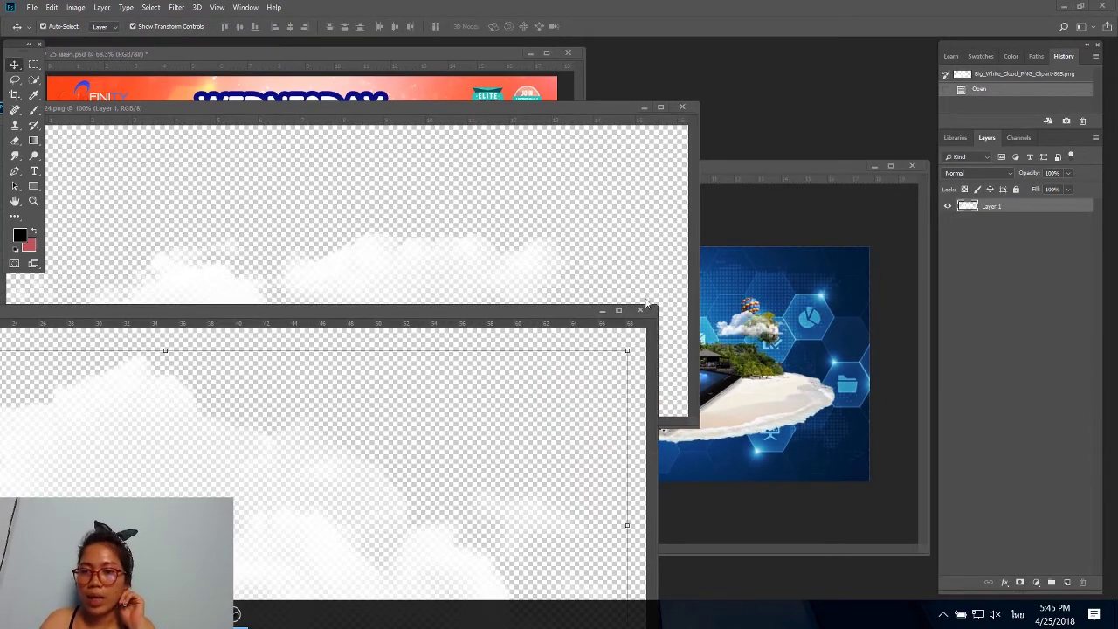
{"action": "left_click", "coordinate": [640, 310]}
Add a second cloud at about quarter size beside the left balloon and close its file.
{"action": "left_click_drag", "start_coordinate": [497, 263], "coordinate": [838, 310]}
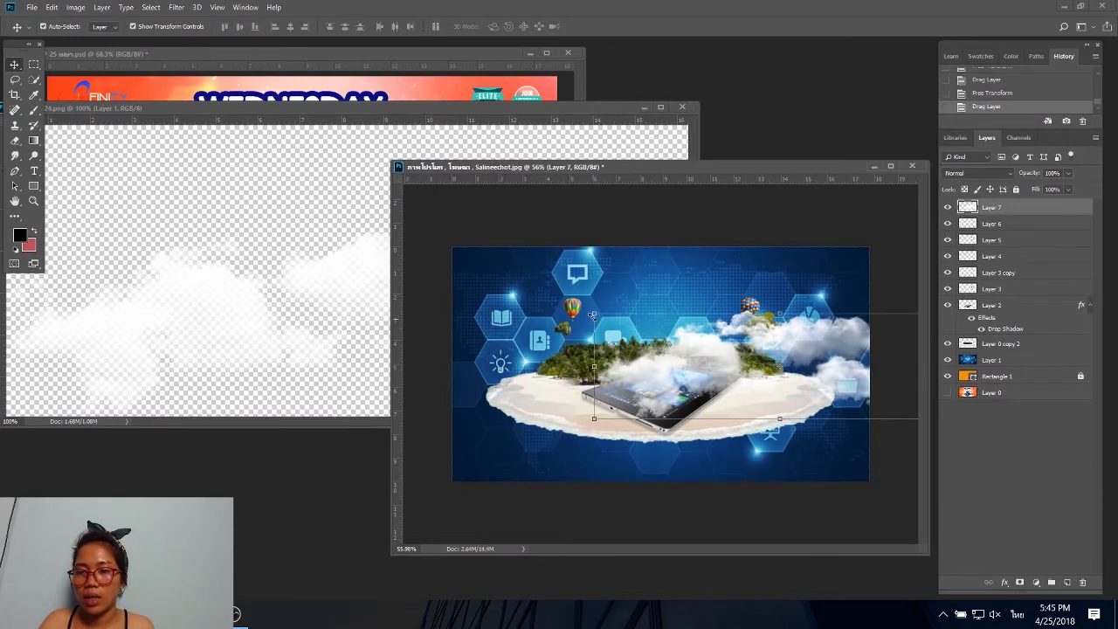
{"action": "key", "text": "ctrl+t"}
{"action": "left_click_drag", "start_coordinate": [918, 419], "coordinate": [839, 389]}
{"action": "mouse_move", "coordinate": [769, 367]}
{"action": "left_mouse_down"}
{"action": "mouse_move", "coordinate": [578, 335]}
{"action": "mouse_move", "coordinate": [622, 335]}
{"action": "left_mouse_up"}
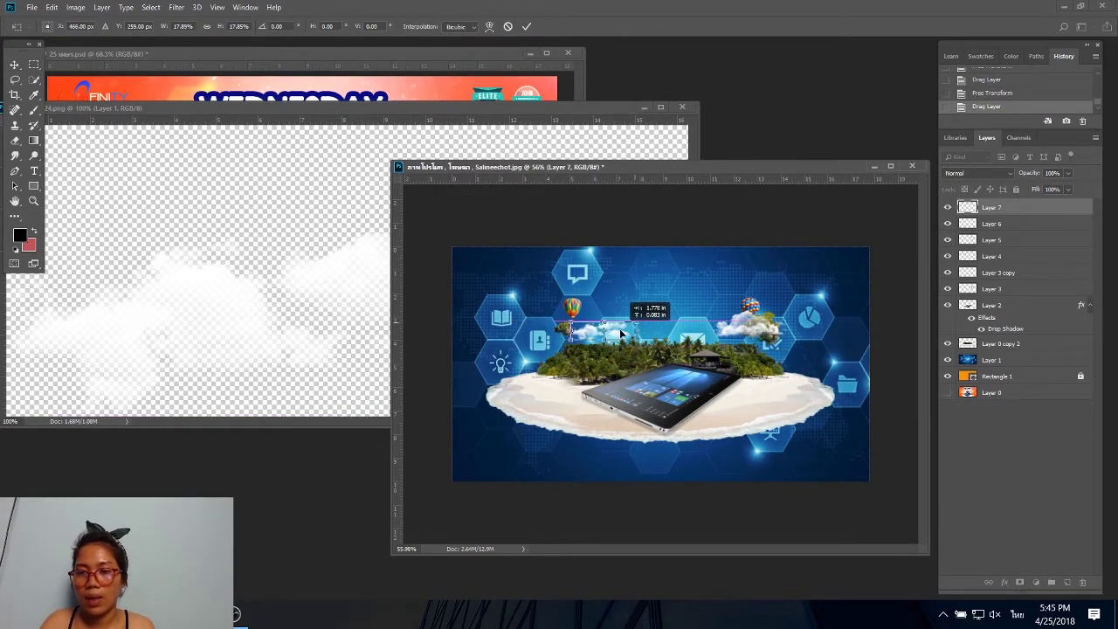
{"action": "left_click", "coordinate": [526, 27]}
{"action": "left_click", "coordinate": [319, 162]}
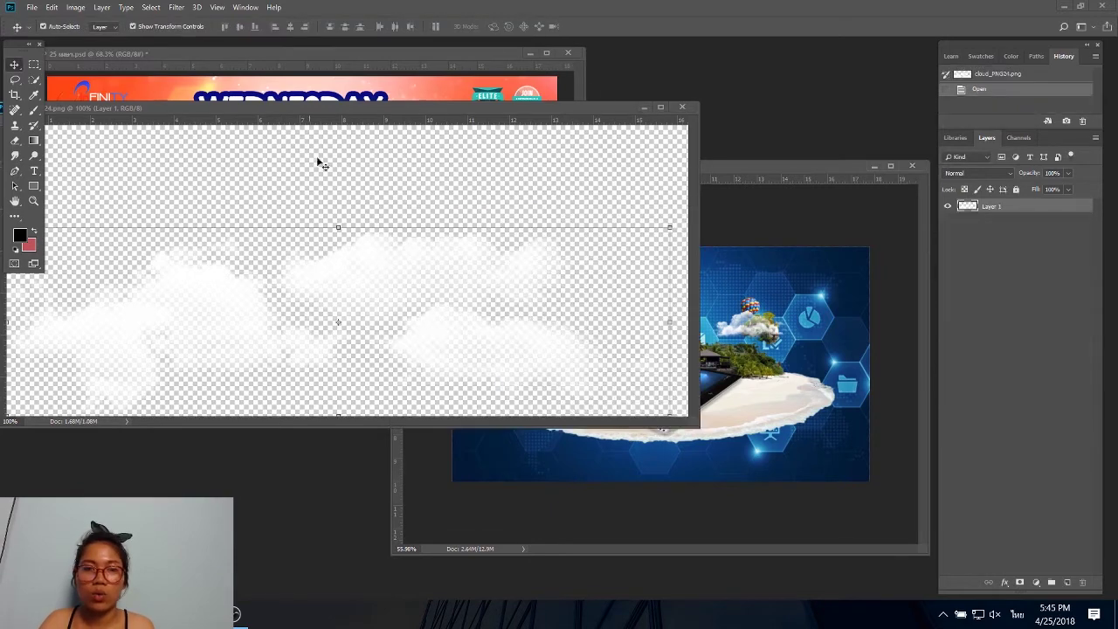
{"action": "left_click", "coordinate": [682, 107]}
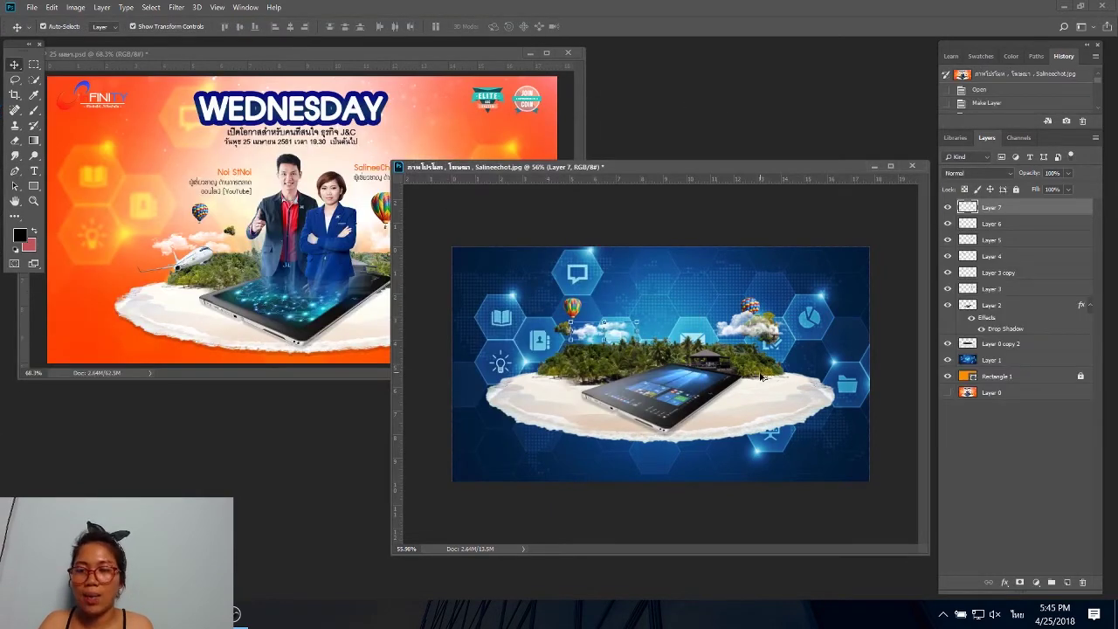
Copy the airplane and the red Porschesysy car from the WEDNESDAY banner onto the island beach.
{"action": "left_click", "coordinate": [203, 282]}
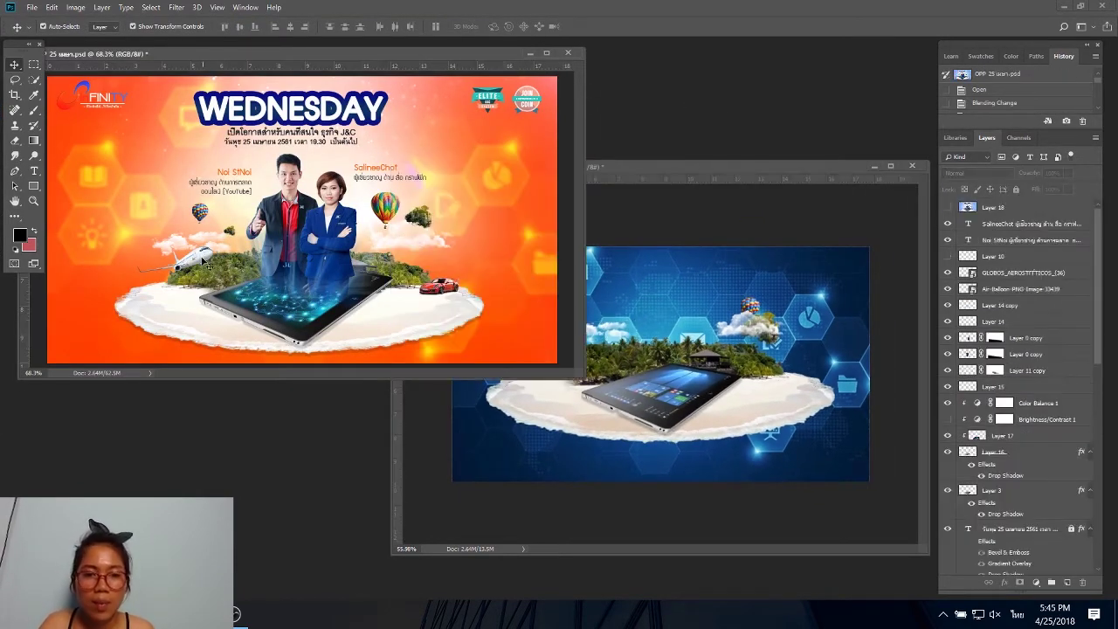
{"action": "mouse_move", "coordinate": [636, 348]}
{"action": "left_mouse_down"}
{"action": "mouse_move", "coordinate": [546, 358]}
{"action": "mouse_move", "coordinate": [528, 348]}
{"action": "left_mouse_up"}
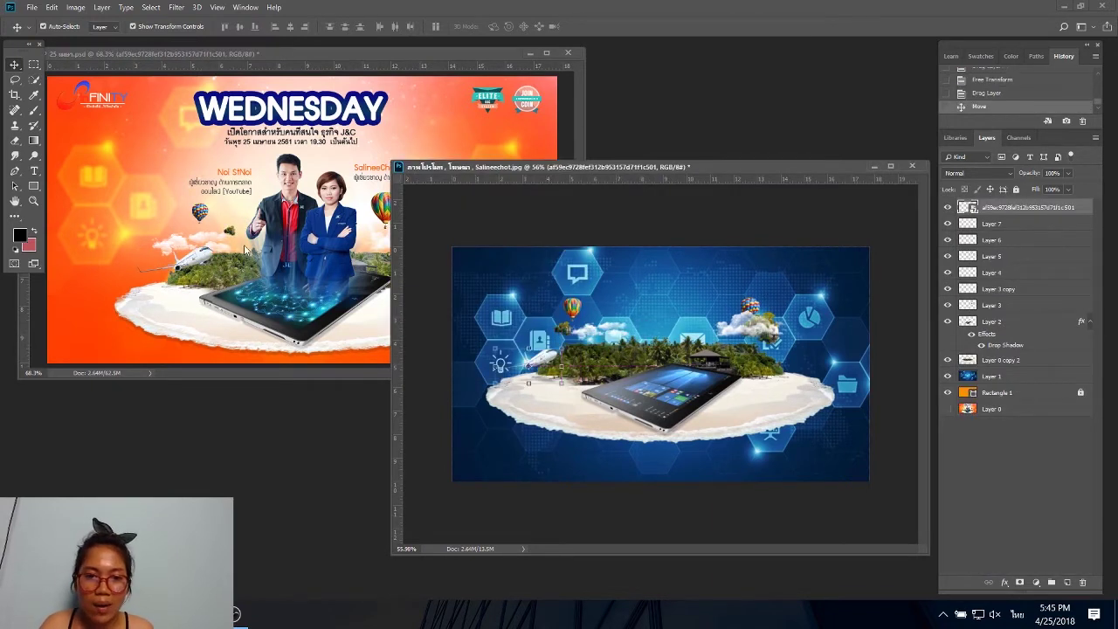
{"action": "left_click", "coordinate": [150, 220]}
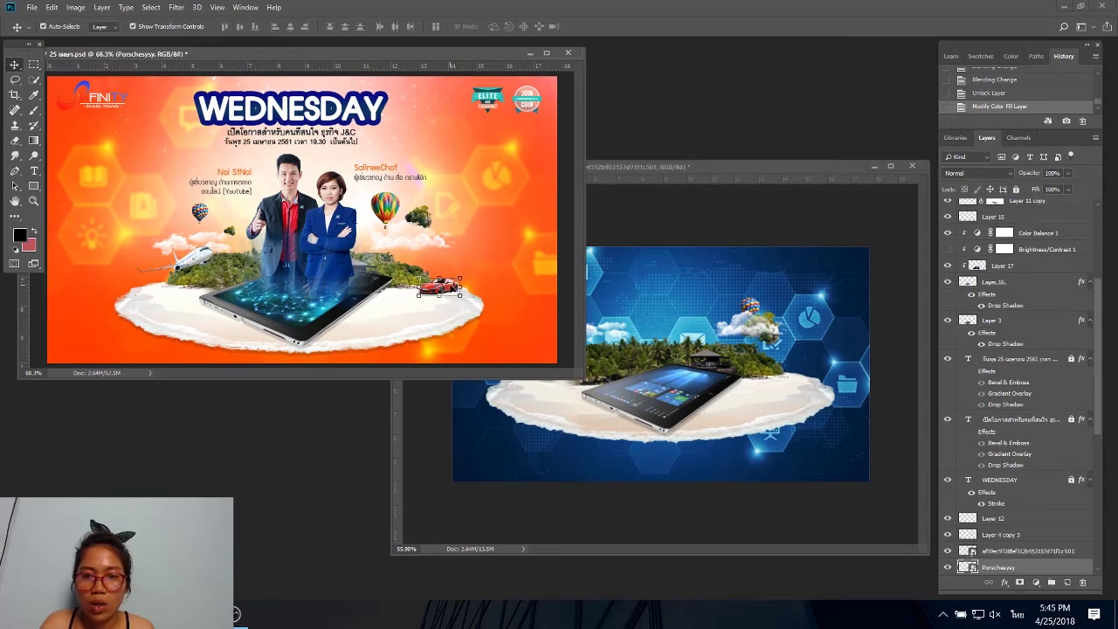
{"action": "mouse_move", "coordinate": [451, 297]}
{"action": "left_mouse_down"}
{"action": "mouse_move", "coordinate": [591, 395]}
{"action": "mouse_move", "coordinate": [798, 385]}
{"action": "left_mouse_up"}
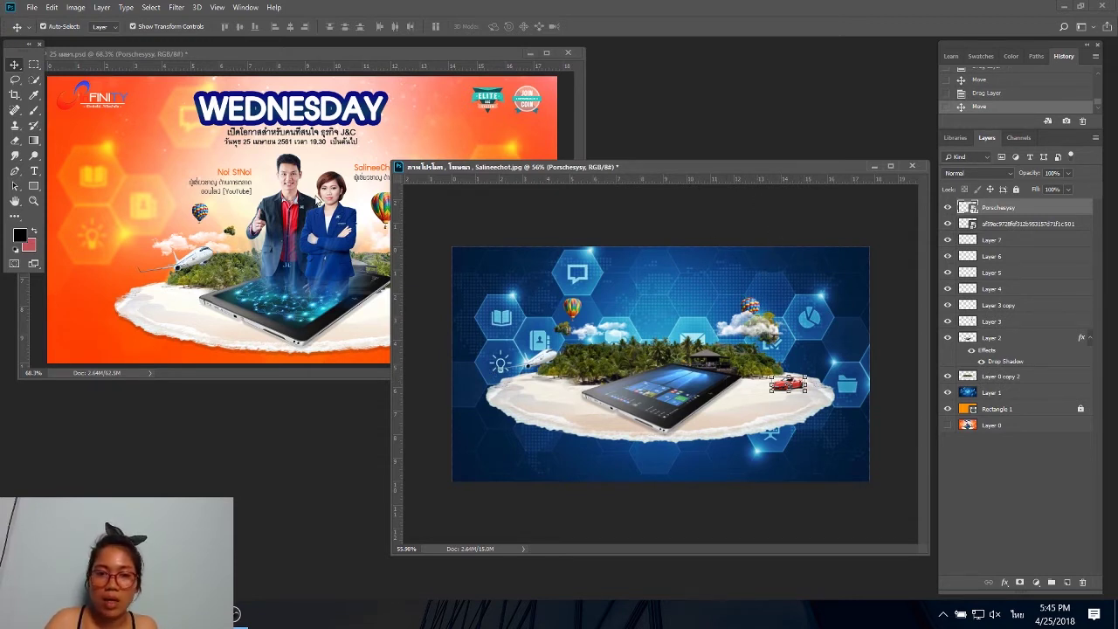
{"action": "left_click", "coordinate": [334, 197]}
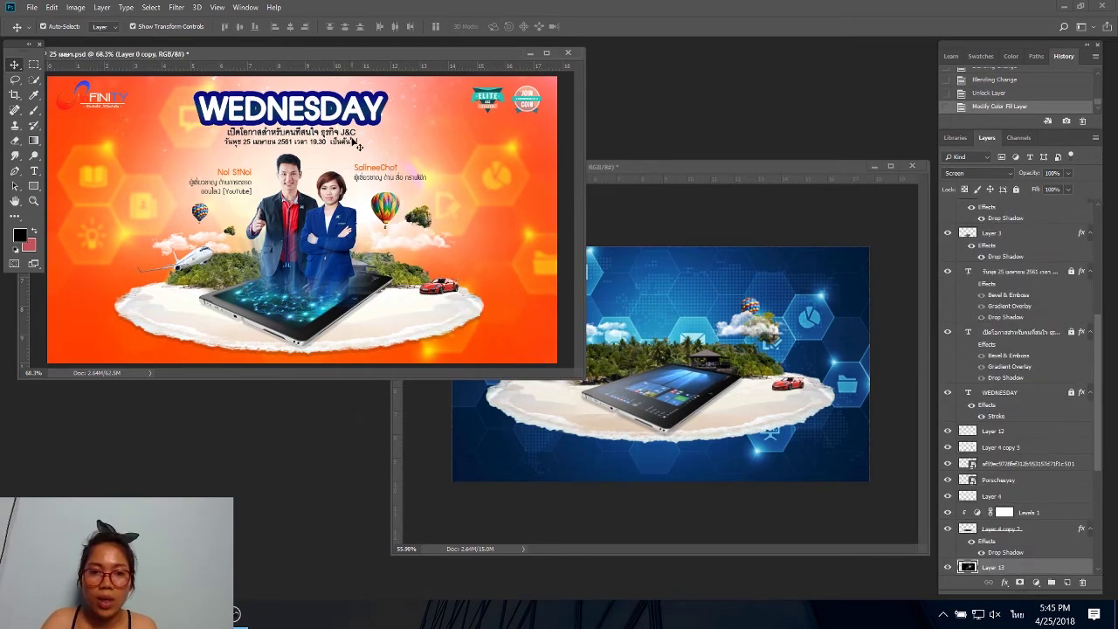
Copy the woman in the blue suit into the island scene, delete her layer mask, and place her above the tablet.
{"action": "key", "text": "ctrl+e"}
{"action": "left_click_drag", "start_coordinate": [349, 212], "coordinate": [673, 288]}
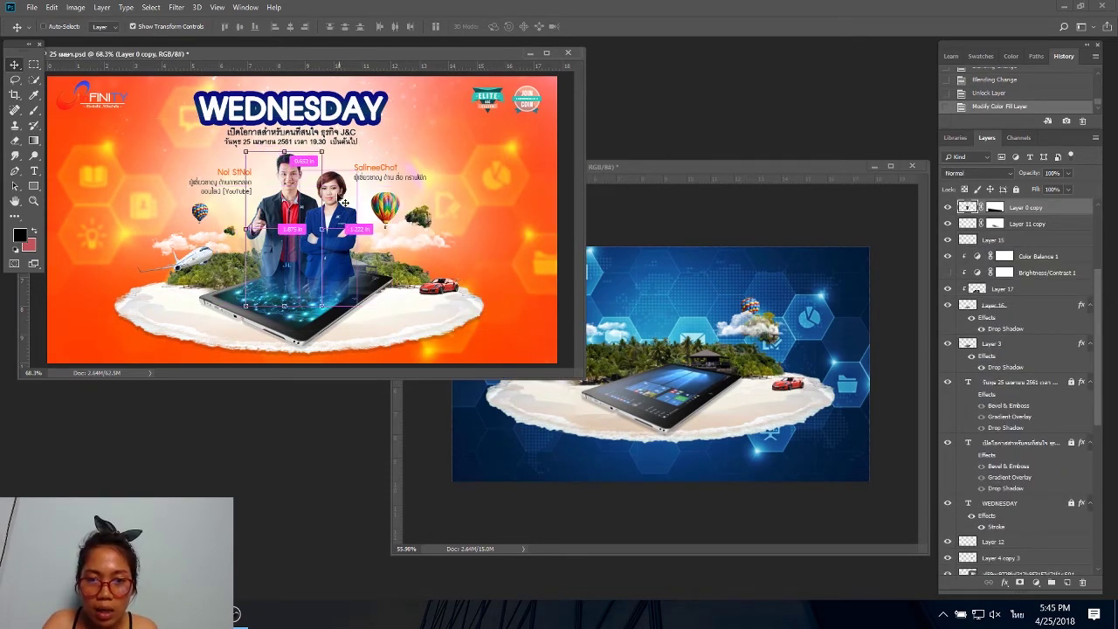
{"action": "left_click_drag", "start_coordinate": [681, 317], "coordinate": [711, 316]}
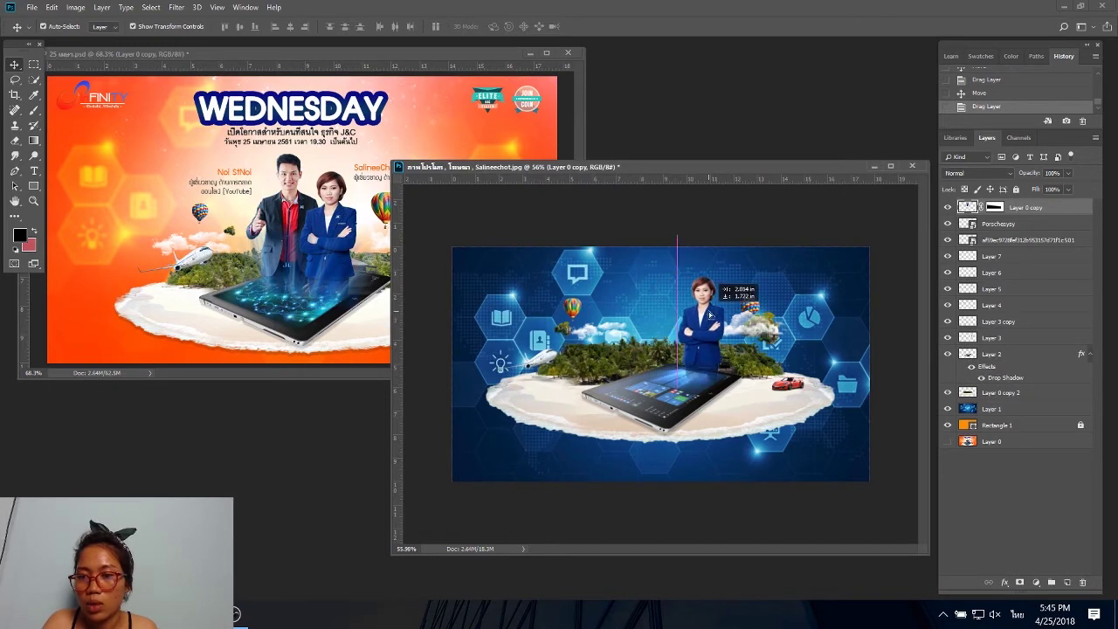
{"action": "right_click", "coordinate": [995, 208]}
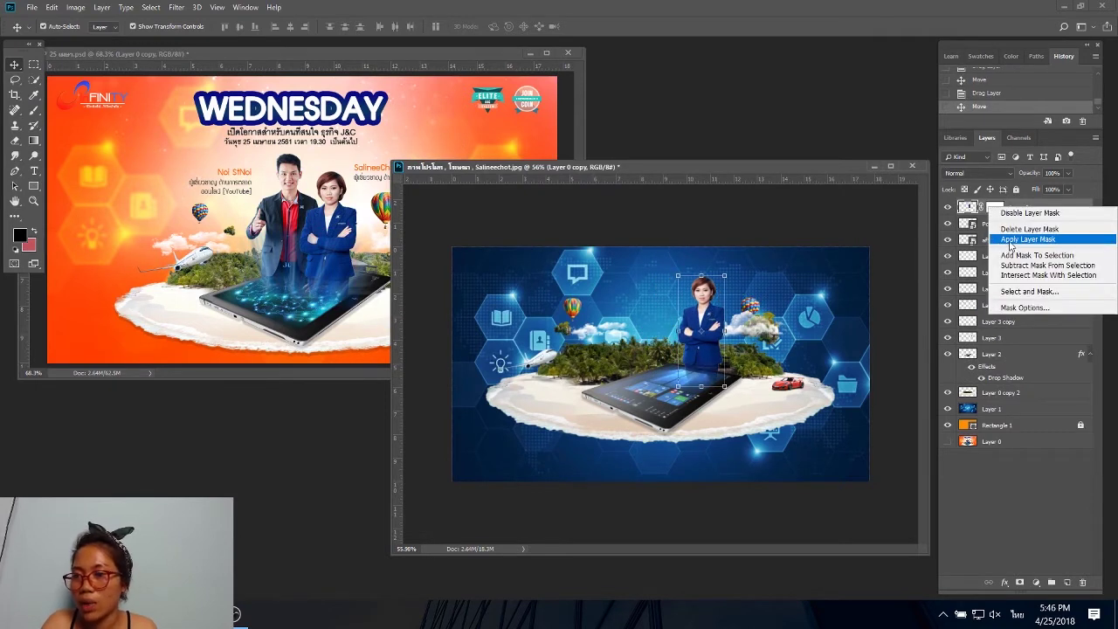
{"action": "left_click", "coordinate": [994, 245]}
{"action": "left_click_drag", "start_coordinate": [707, 328], "coordinate": [717, 319]}
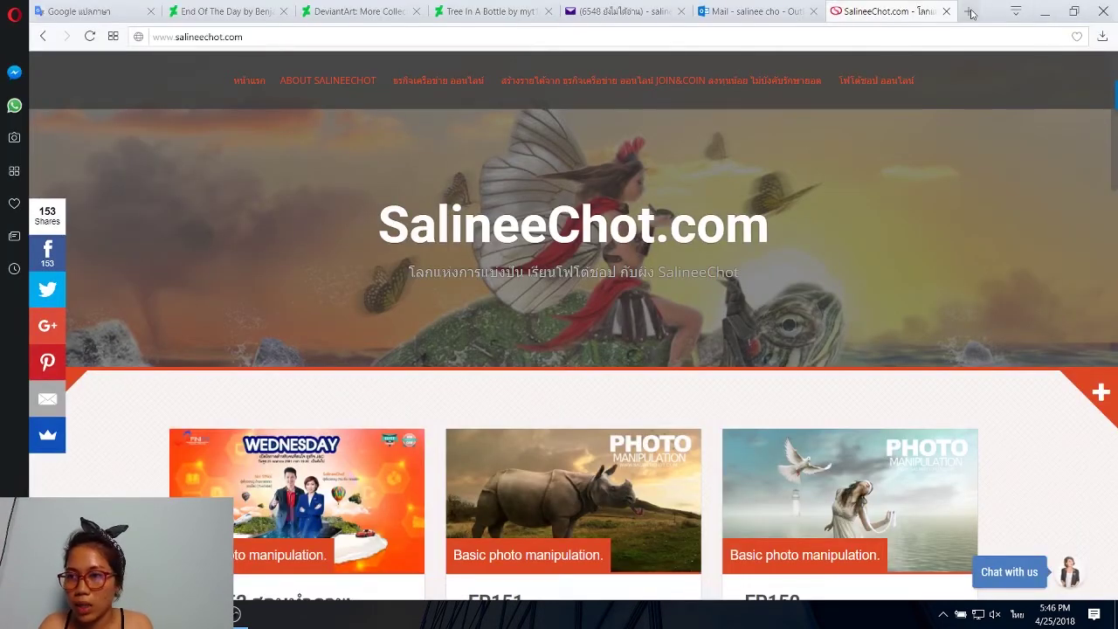
Search Google for salineechot in a new Opera tab.
{"action": "left_click", "coordinate": [968, 11]}
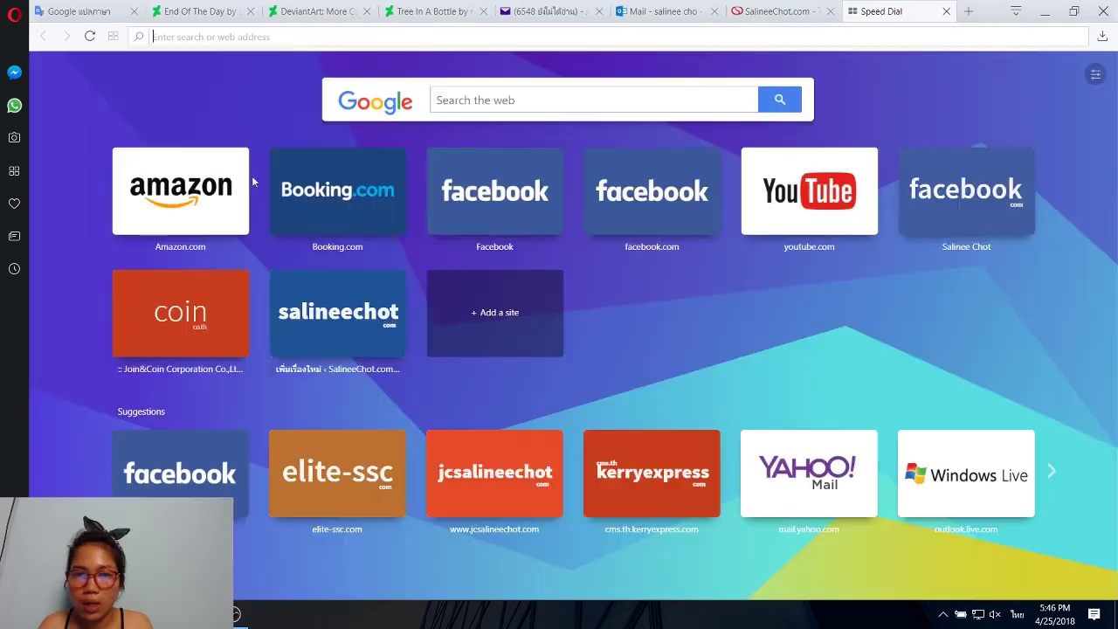
{"action": "left_click", "coordinate": [311, 37]}
{"action": "type", "text": "s"}
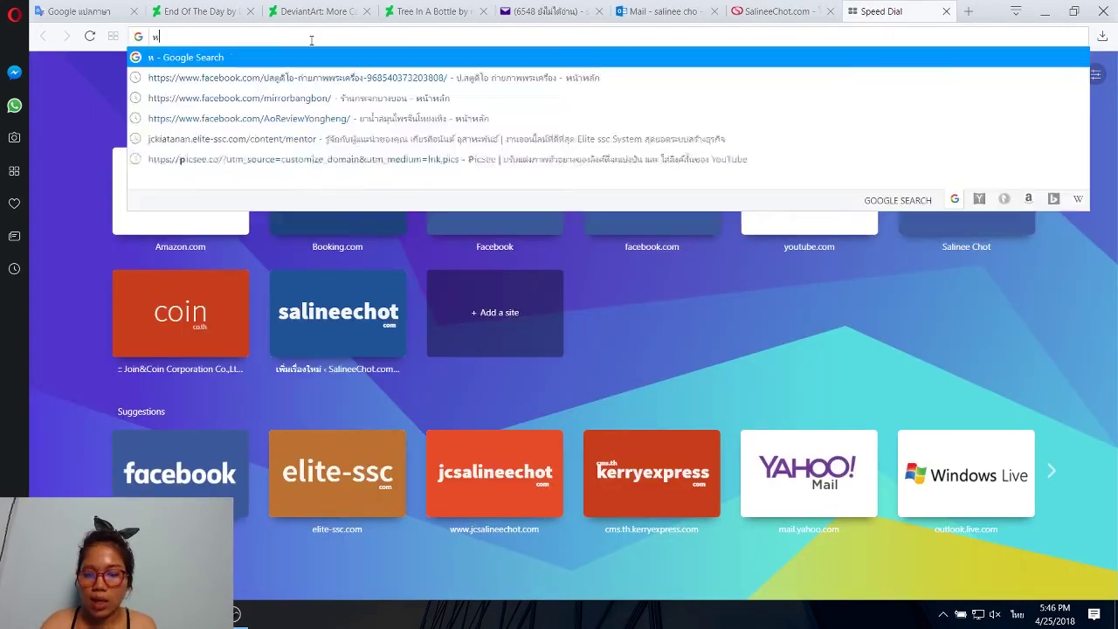
{"action": "type", "text": "alin"}
{"action": "key", "text": "BackSpace"}
{"action": "key", "text": "BackSpace"}
{"action": "key", "text": "BackSpace"}
{"action": "key", "text": "BackSpace"}
{"action": "key", "text": "alt+shift"}
{"action": "type", "text": "sa"}
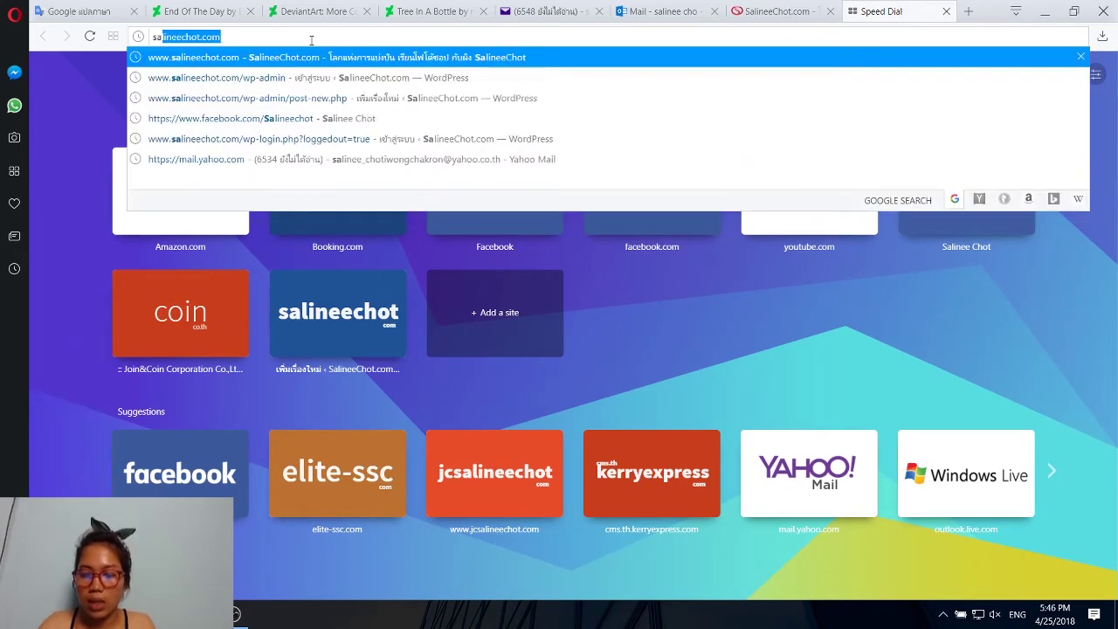
{"action": "type", "text": "lineechot.co"}
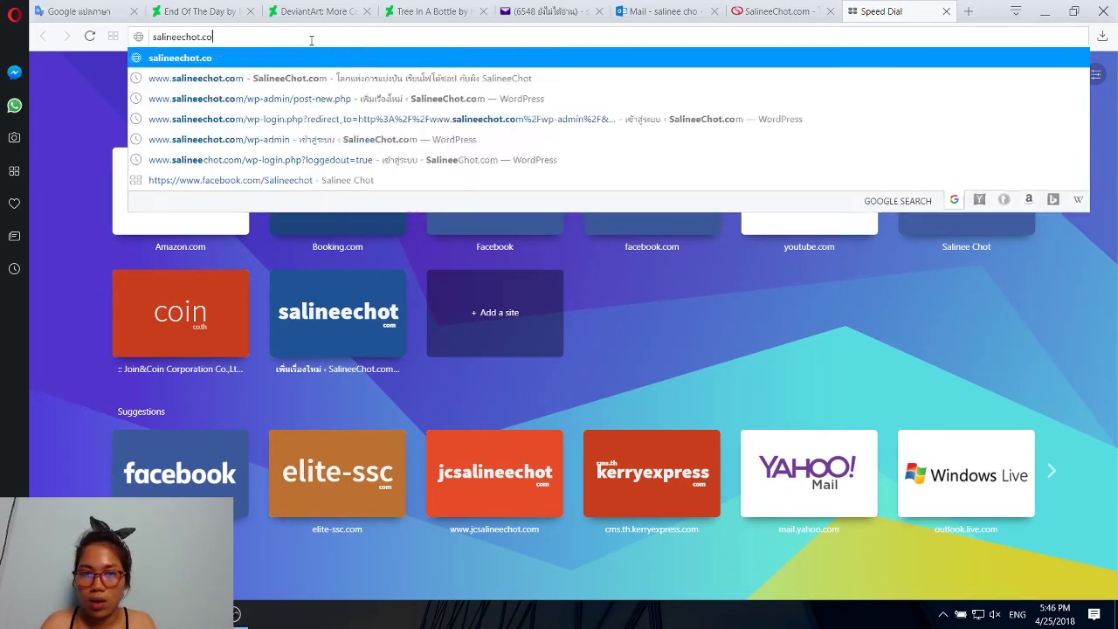
{"action": "key", "text": "Delete"}
{"action": "key", "text": "Return"}
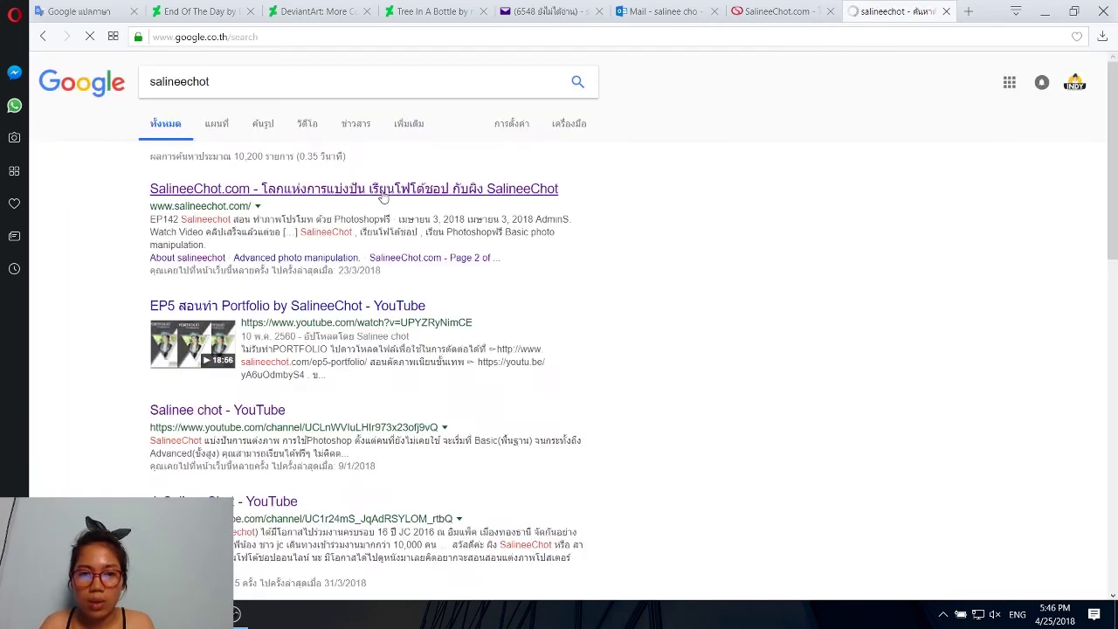
Open the EP5 Portfolio YouTube video, search YouTube for salineechot, then minimize Opera.
{"action": "left_click", "coordinate": [247, 320]}
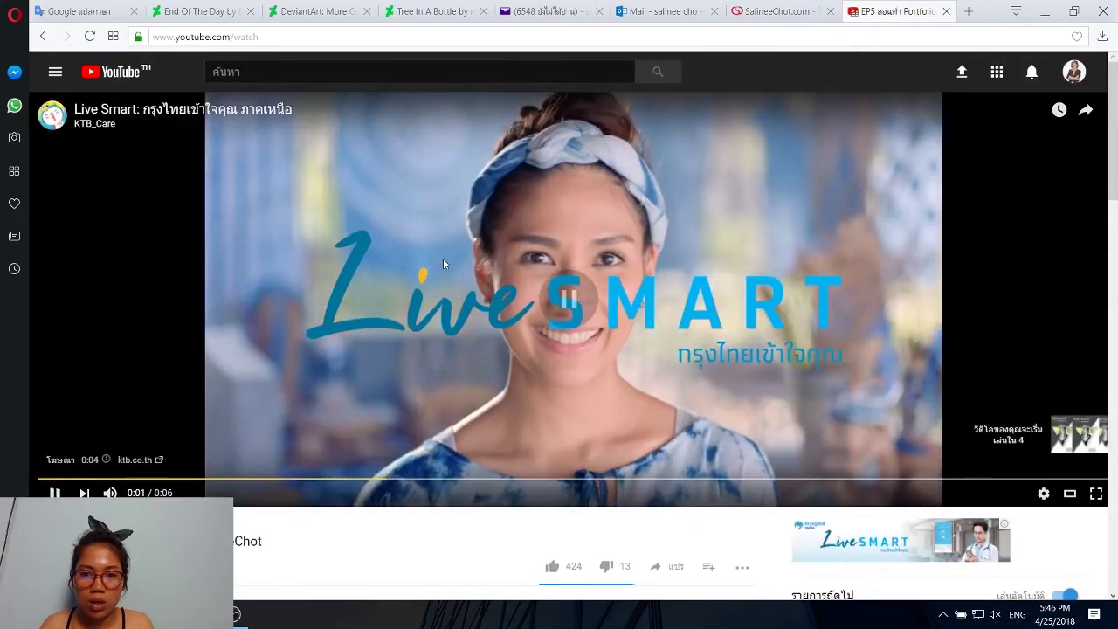
{"action": "left_click", "coordinate": [443, 259]}
{"action": "type", "text": "salin"}
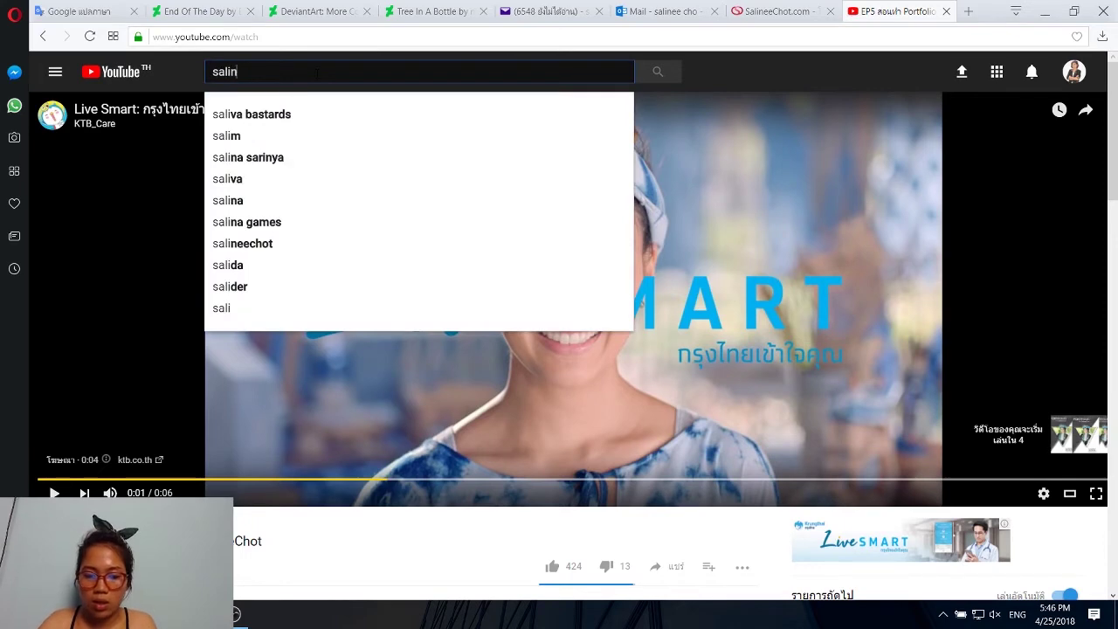
{"action": "type", "text": "eechot"}
{"action": "key", "text": "Return"}
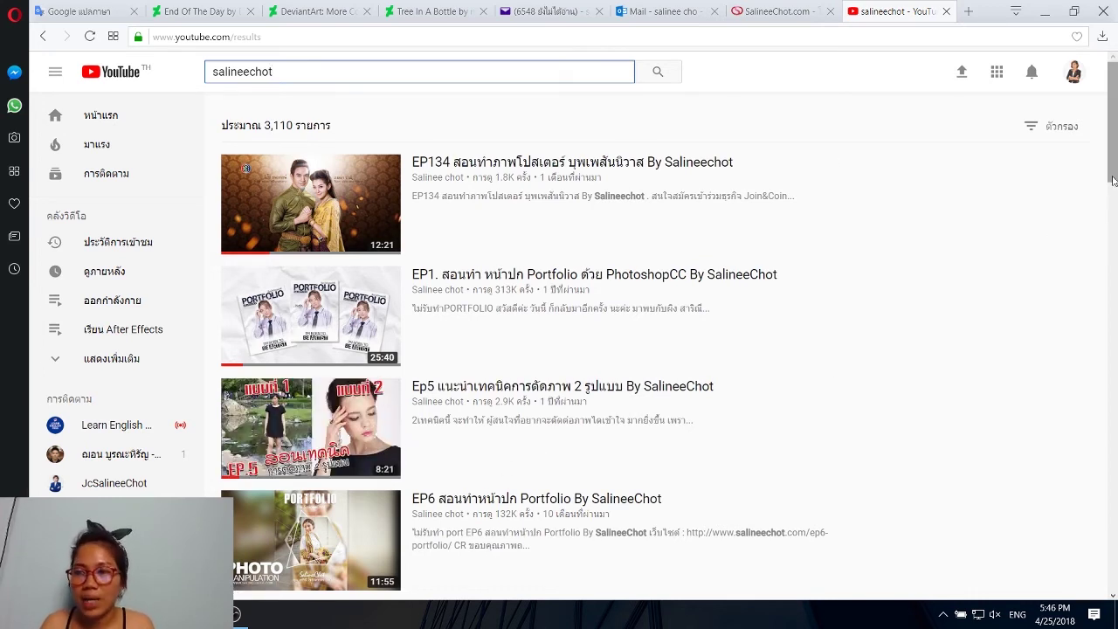
{"action": "left_click", "coordinate": [1040, 16]}
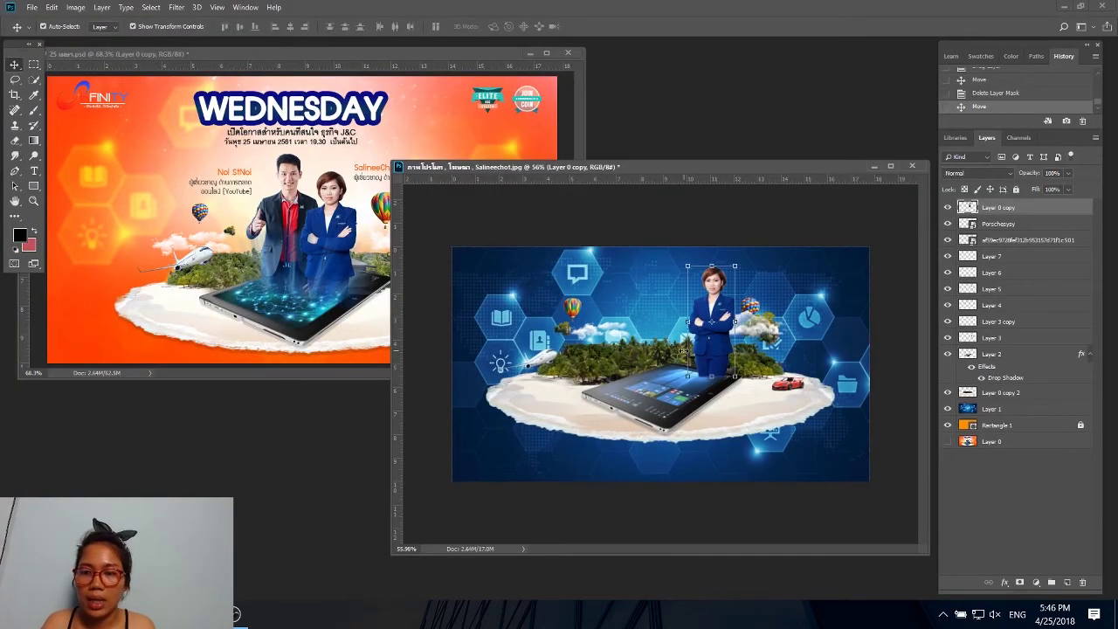
Copy the suited man from the WEDNESDAY banner into the island scene beside the woman.
{"action": "left_click_drag", "start_coordinate": [725, 312], "coordinate": [702, 323]}
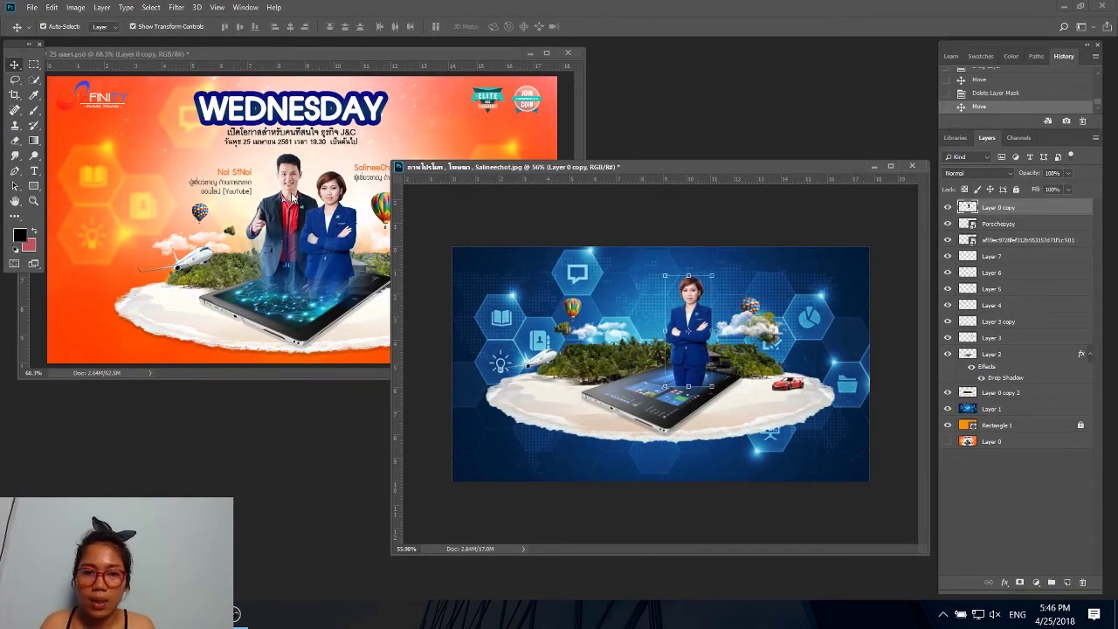
{"action": "left_click", "coordinate": [294, 199]}
{"action": "key", "text": "ctrl+t"}
{"action": "left_click", "coordinate": [526, 27]}
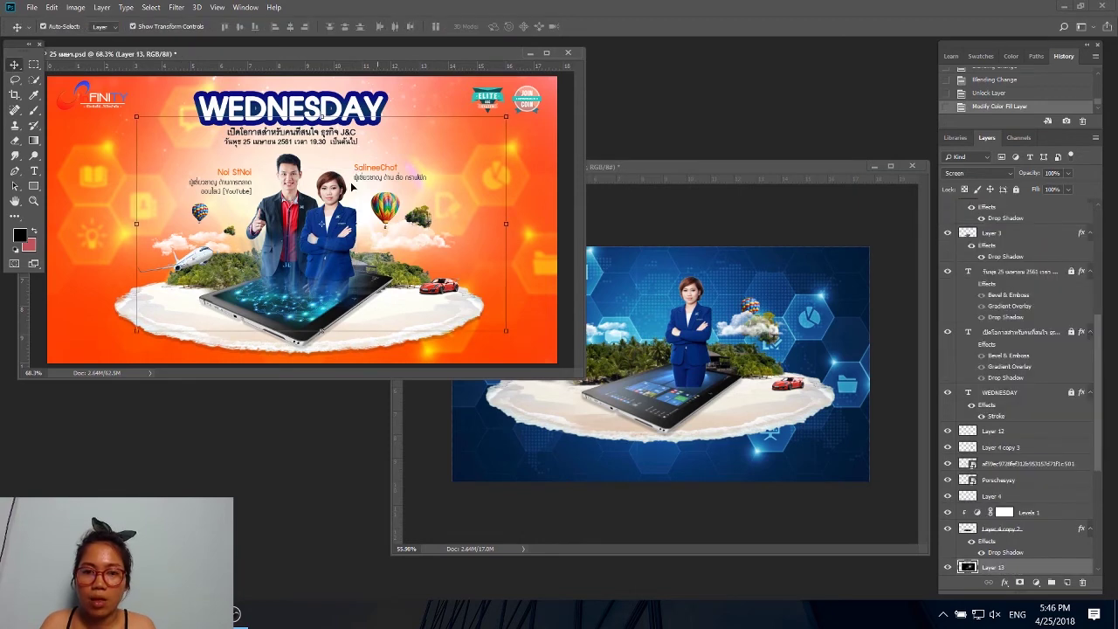
{"action": "mouse_move", "coordinate": [295, 167]}
{"action": "left_mouse_down"}
{"action": "mouse_move", "coordinate": [656, 295]}
{"action": "mouse_move", "coordinate": [659, 397]}
{"action": "left_mouse_up"}
{"action": "key", "text": "ctrl+0"}
{"action": "scroll", "coordinate": [659, 375], "scroll_direction": "up", "scroll_amount": 1}
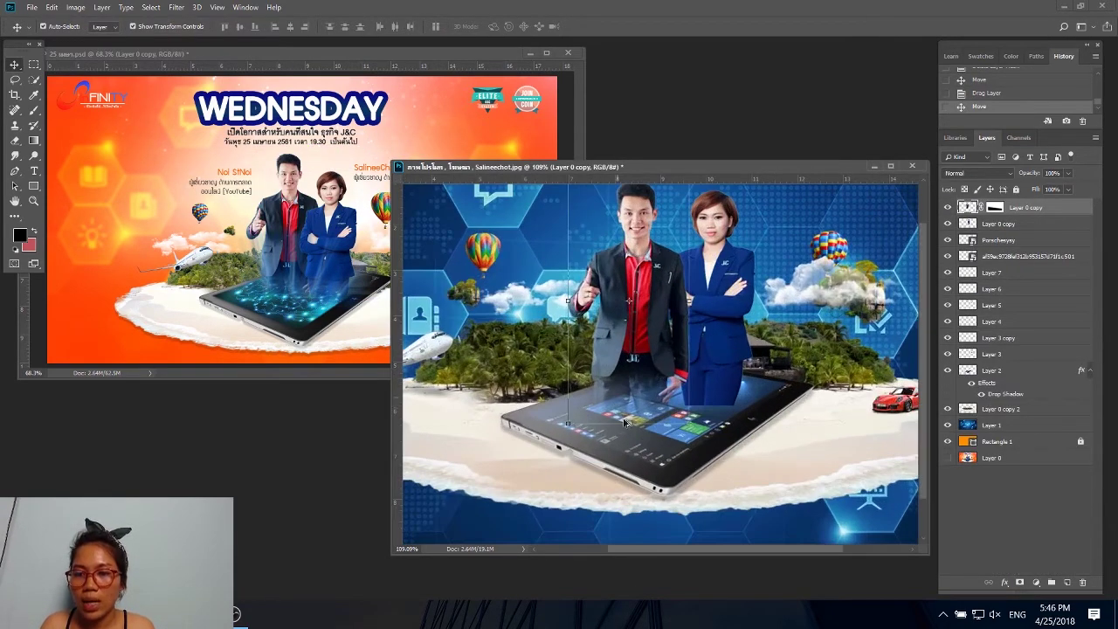
{"action": "scroll", "coordinate": [656, 367], "scroll_direction": "up", "scroll_amount": 1}
{"action": "scroll", "coordinate": [655, 367], "scroll_direction": "down", "scroll_amount": 1}
Move the woman's layer to the top and mask her lower body with a gradient fading into the tablet.
{"action": "left_click", "coordinate": [723, 280]}
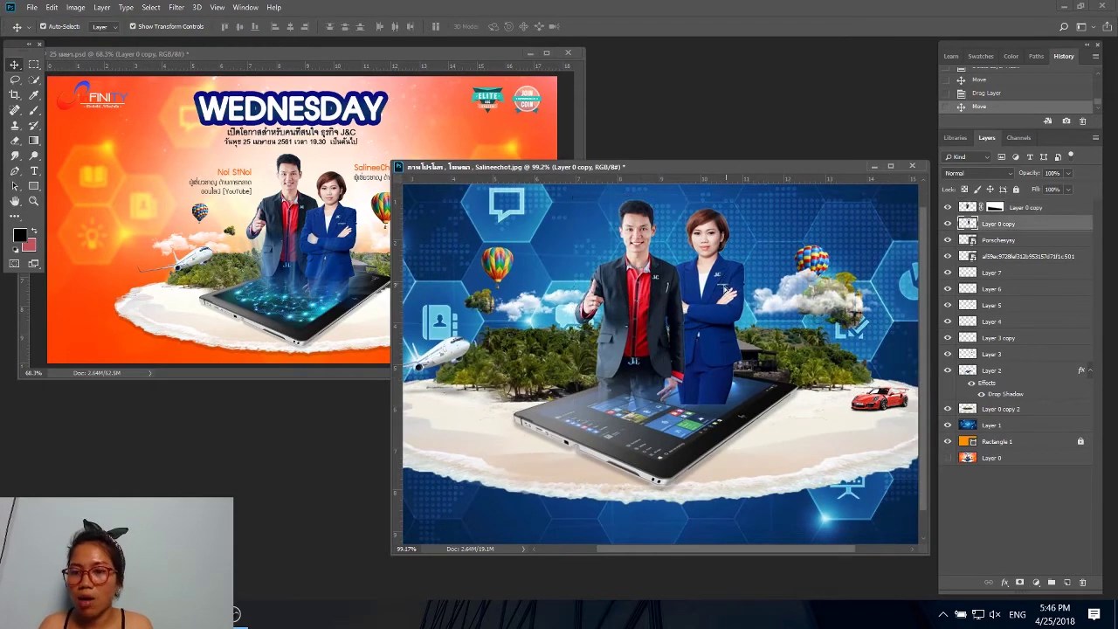
{"action": "left_click_drag", "start_coordinate": [724, 280], "coordinate": [726, 282]}
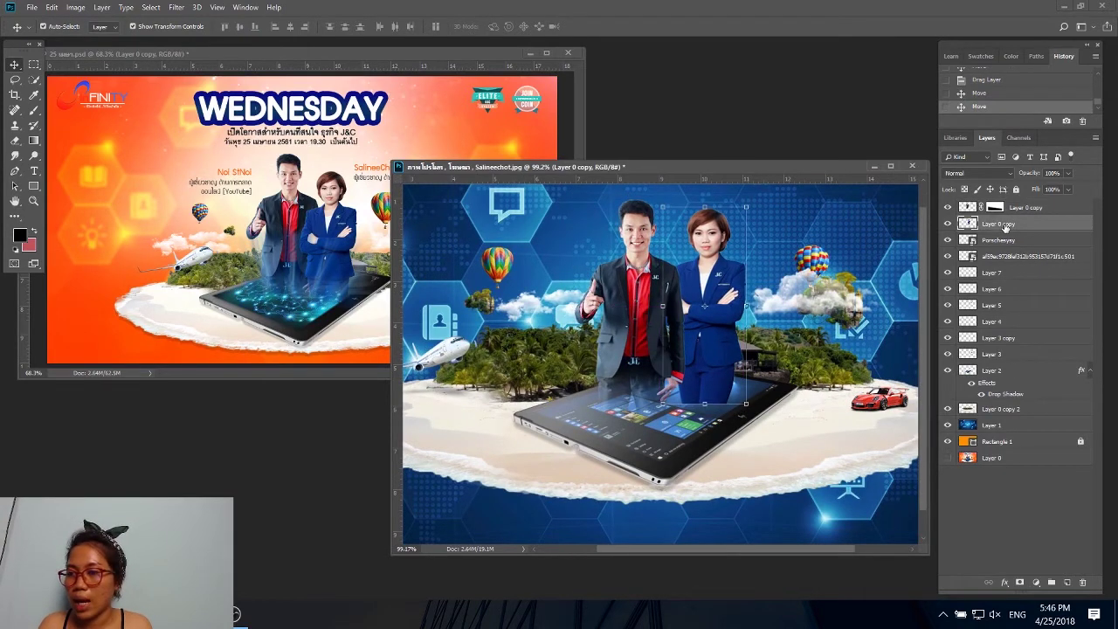
{"action": "left_click_drag", "start_coordinate": [1007, 226], "coordinate": [1003, 208]}
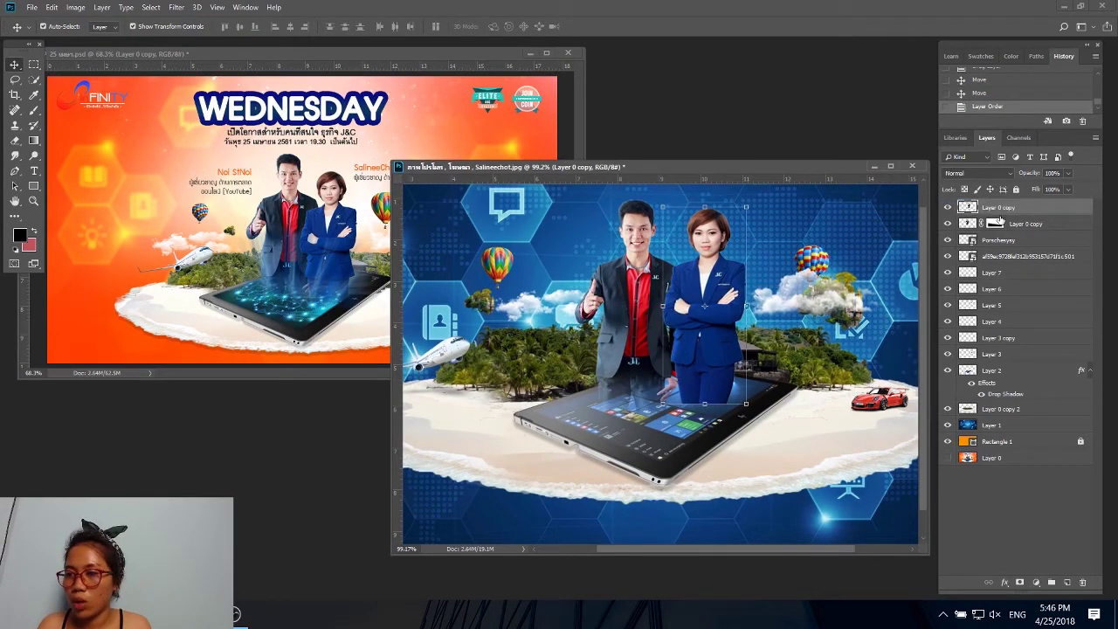
{"action": "left_click", "coordinate": [1019, 583]}
{"action": "left_click", "coordinate": [34, 141]}
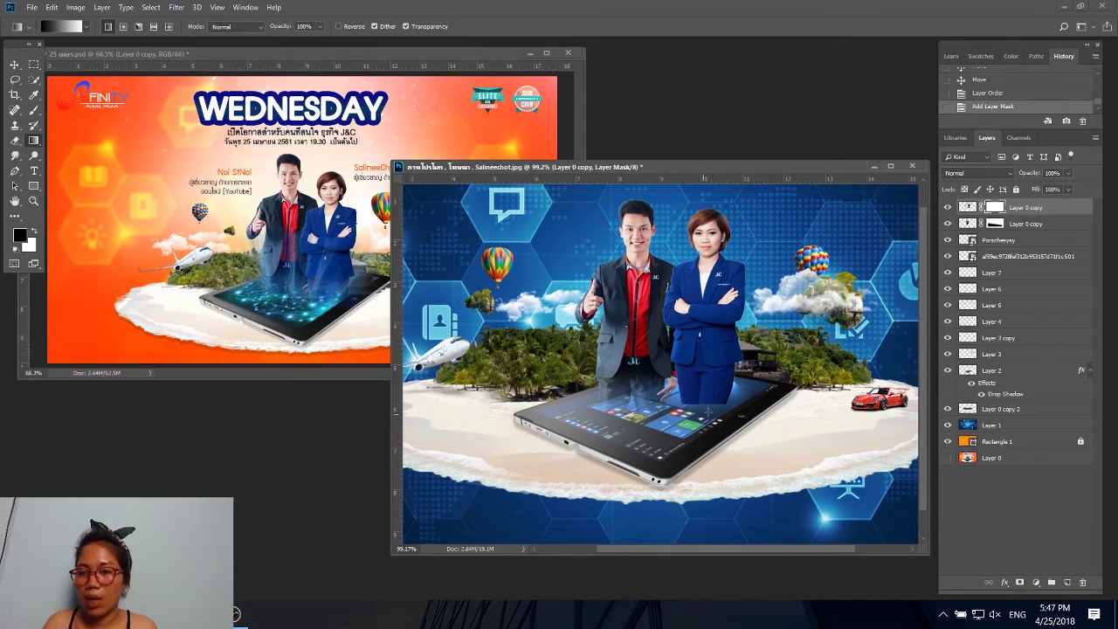
{"action": "left_click_drag", "start_coordinate": [711, 410], "coordinate": [707, 367]}
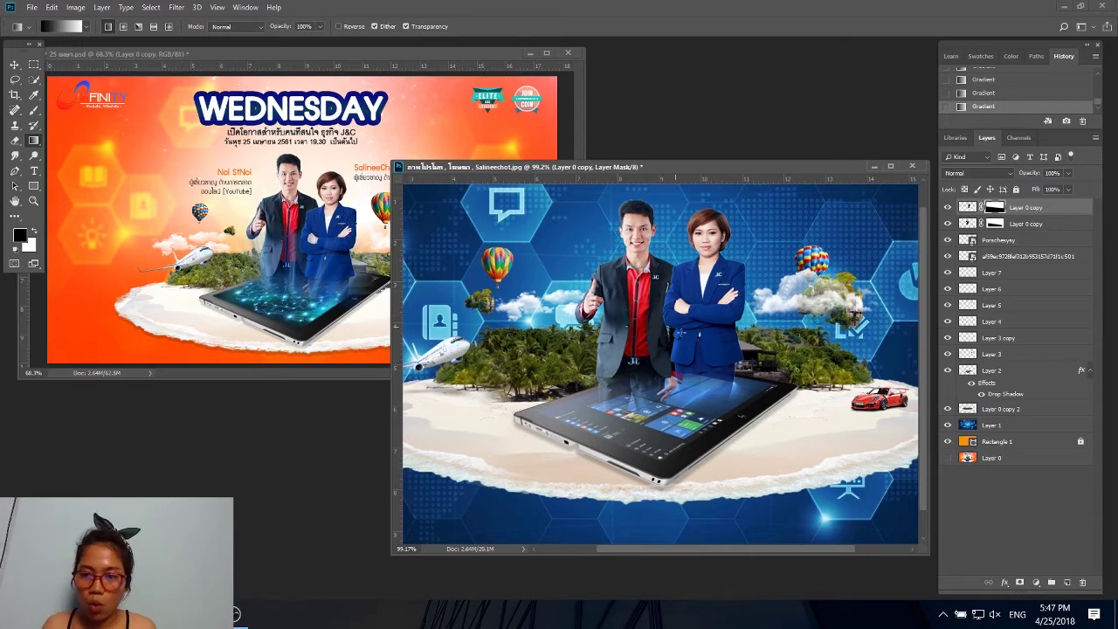
{"action": "key", "text": "ctrl+0"}
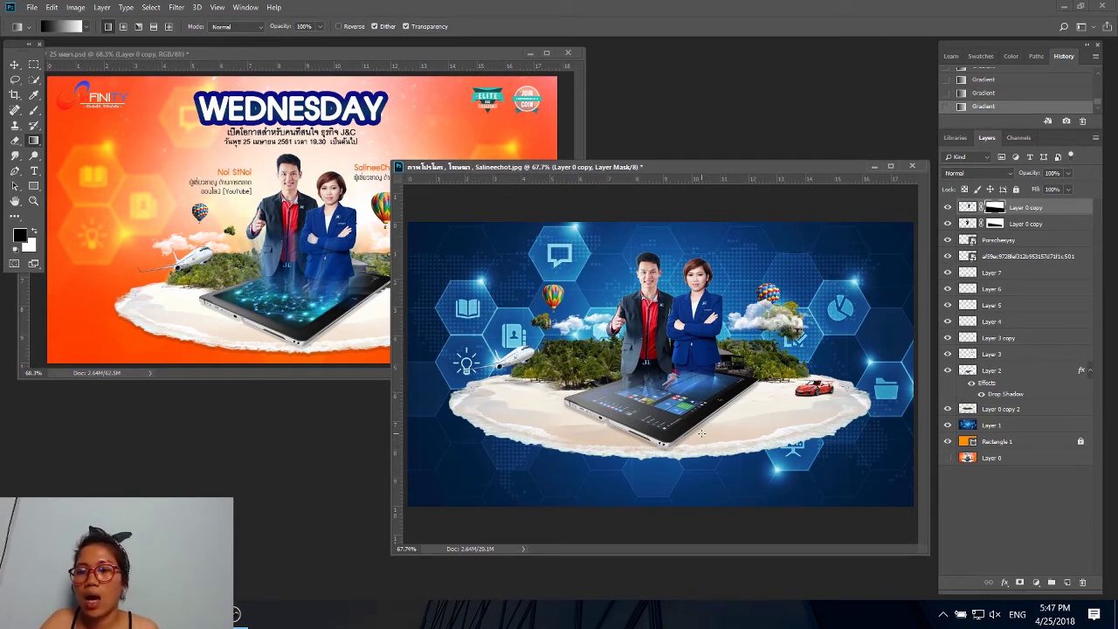
{"action": "left_click", "coordinate": [998, 409]}
{"action": "left_click", "coordinate": [991, 370]}
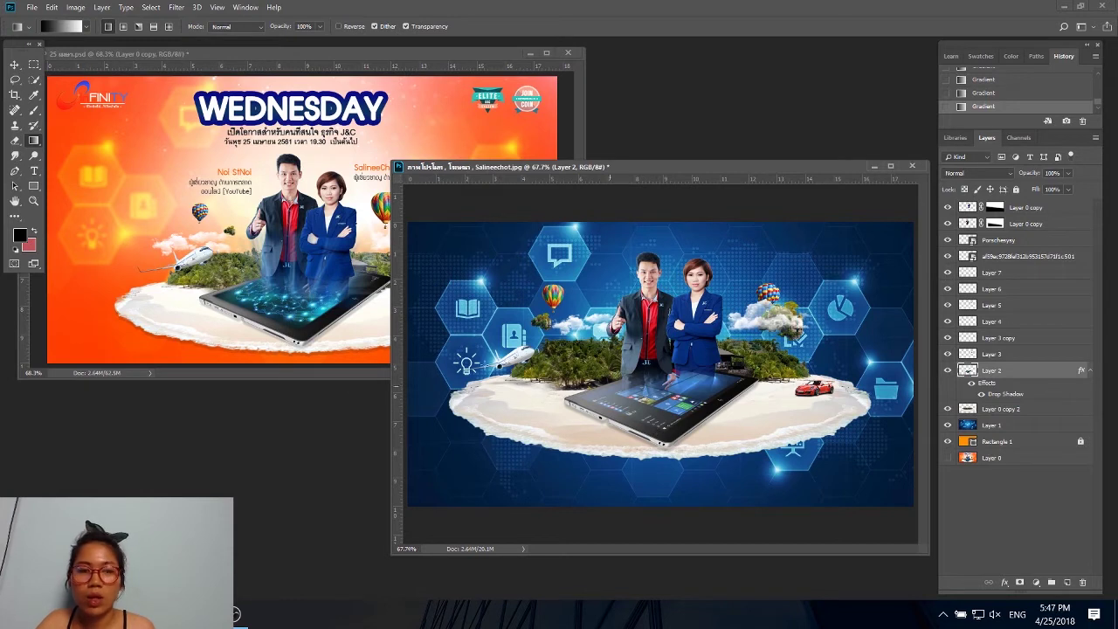
{"action": "left_click", "coordinate": [14, 172]}
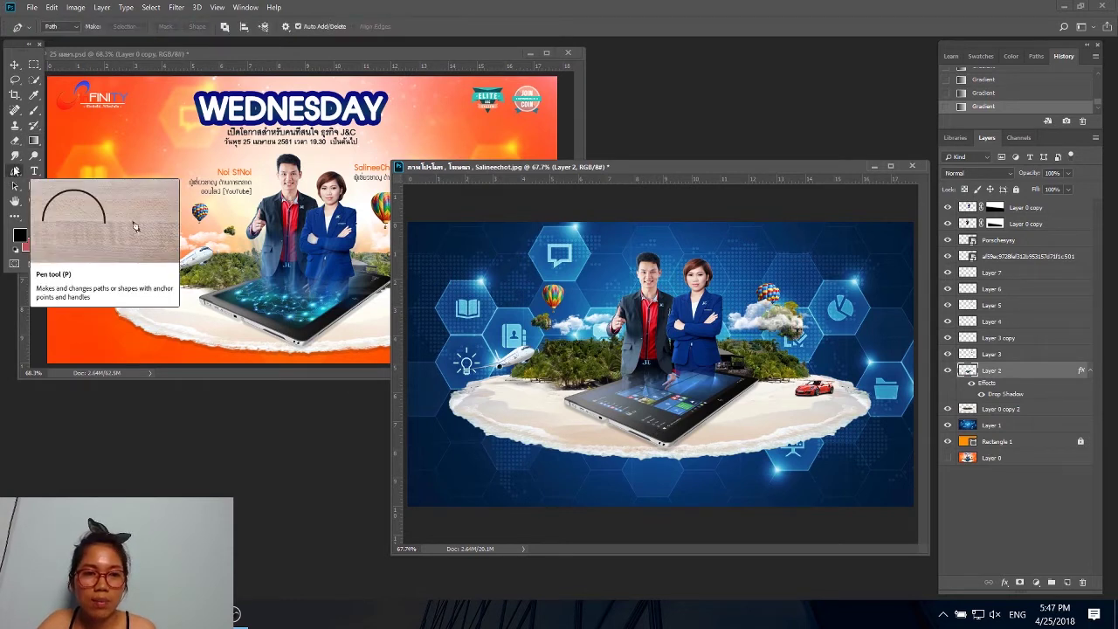
Pen-trace the tablet screen, copy it onto Layer 8, and bring in the kunstmatige_intelligentie brain image.
{"action": "left_click", "coordinate": [577, 399]}
{"action": "left_click", "coordinate": [668, 435]}
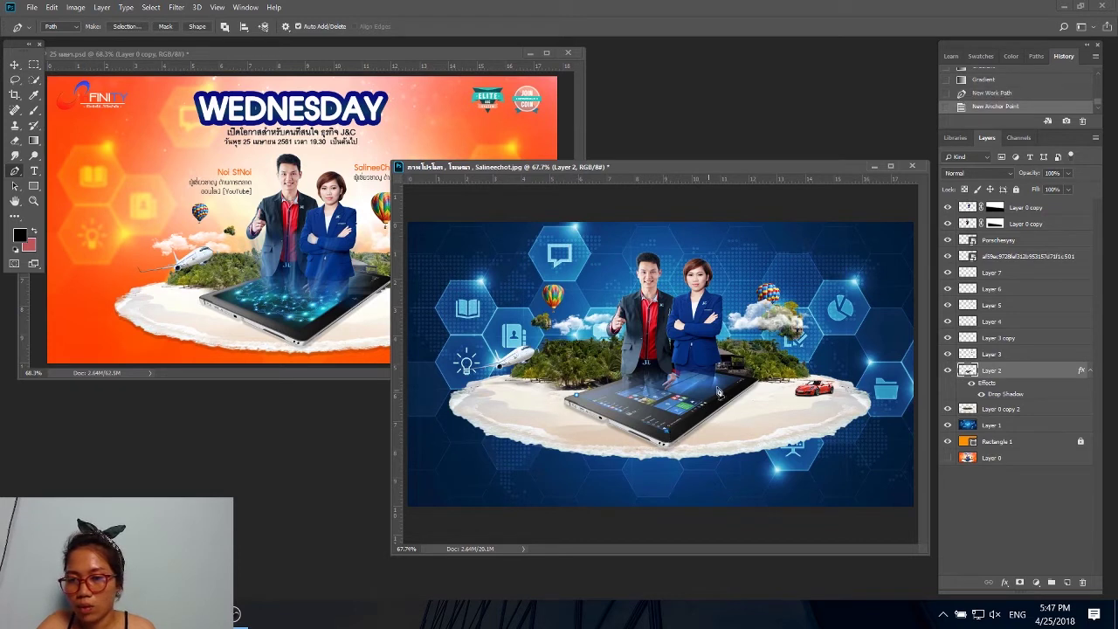
{"action": "left_click", "coordinate": [742, 385]}
{"action": "left_click", "coordinate": [674, 373]}
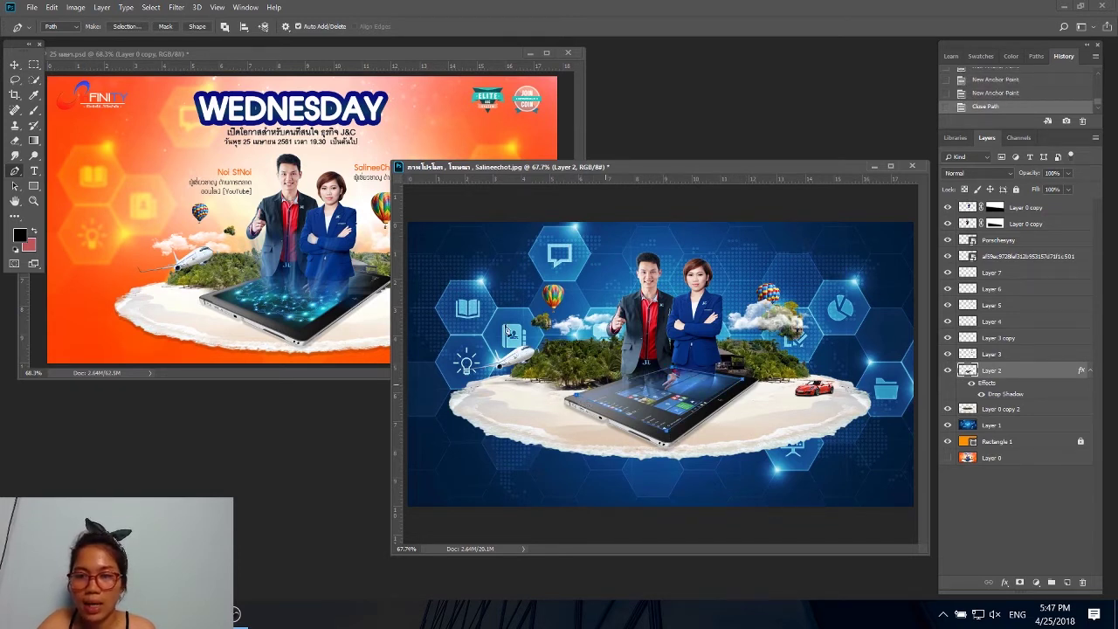
{"action": "left_click", "coordinate": [126, 26]}
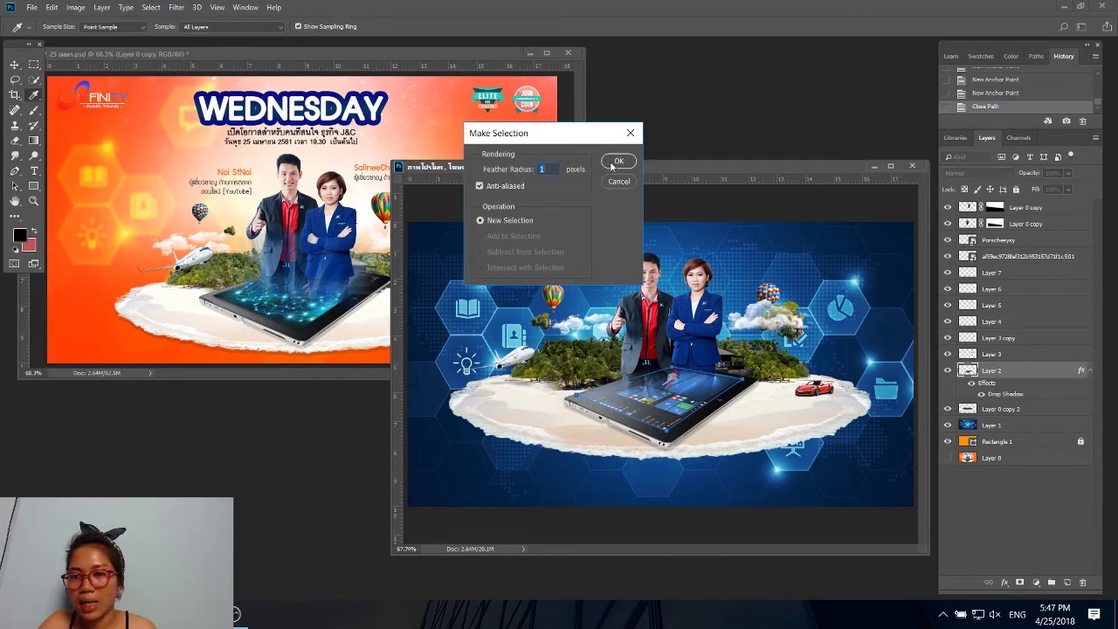
{"action": "left_click", "coordinate": [617, 163]}
{"action": "key", "text": "ctrl+j"}
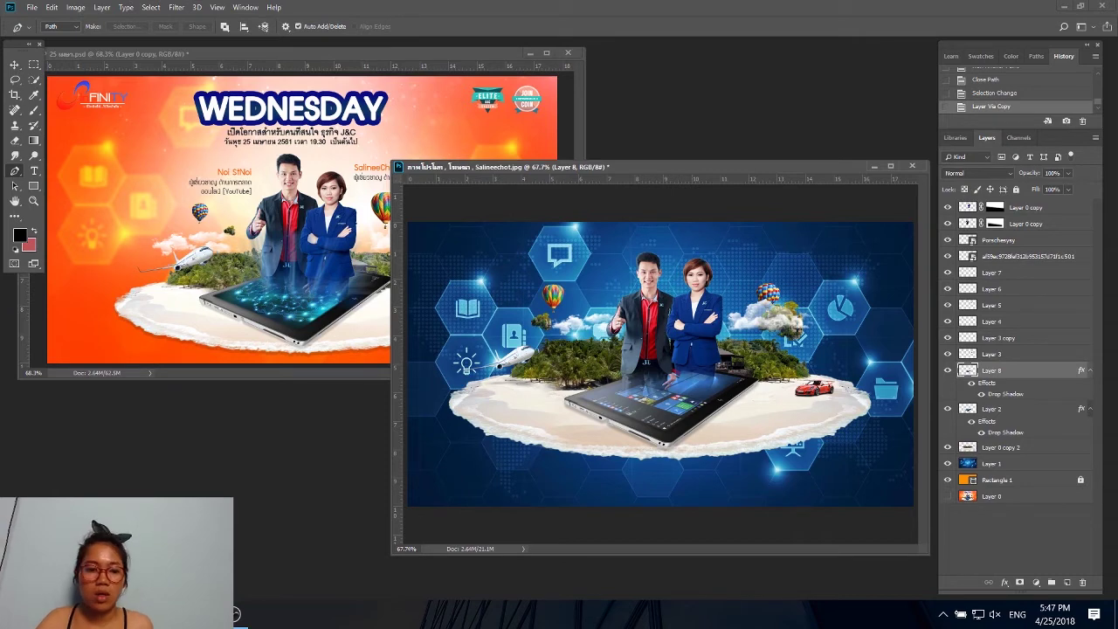
{"action": "mouse_move", "coordinate": [236, 614]}
{"action": "left_click", "coordinate": [238, 540]}
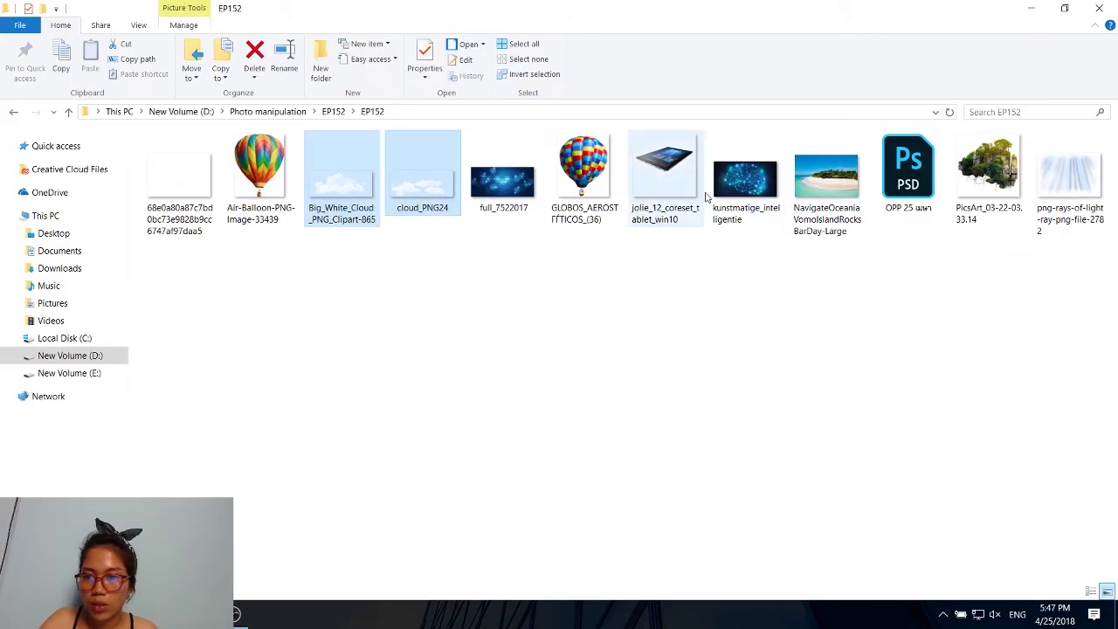
{"action": "left_click_drag", "start_coordinate": [744, 179], "coordinate": [240, 616]}
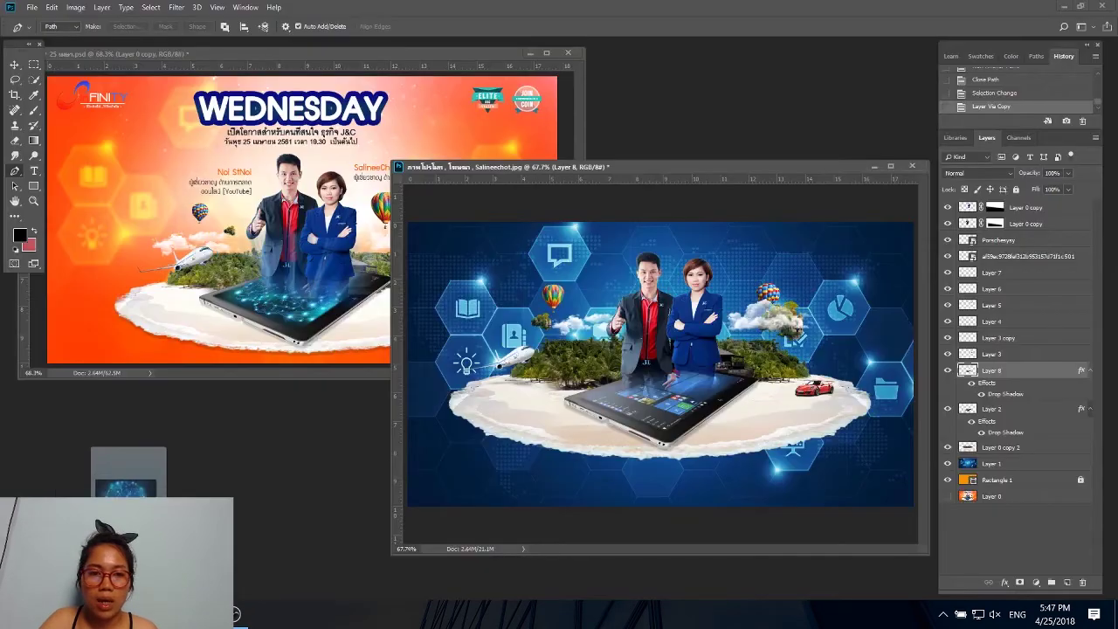
Open the brain image and move it into the banner document.
{"action": "left_click_drag", "start_coordinate": [236, 614], "coordinate": [205, 214]}
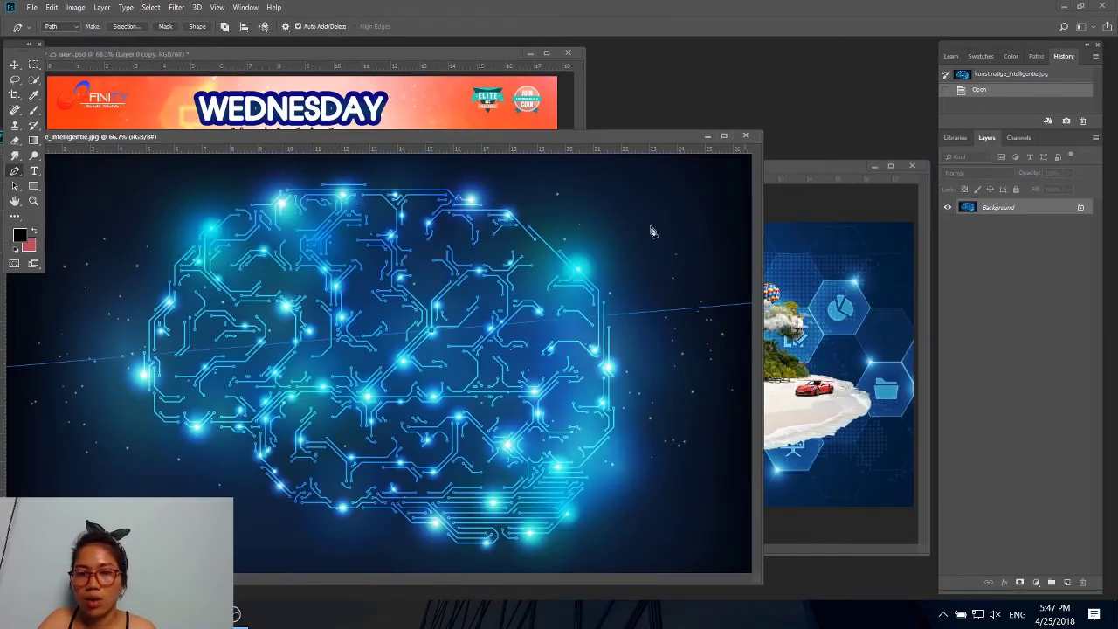
{"action": "left_click", "coordinate": [14, 65]}
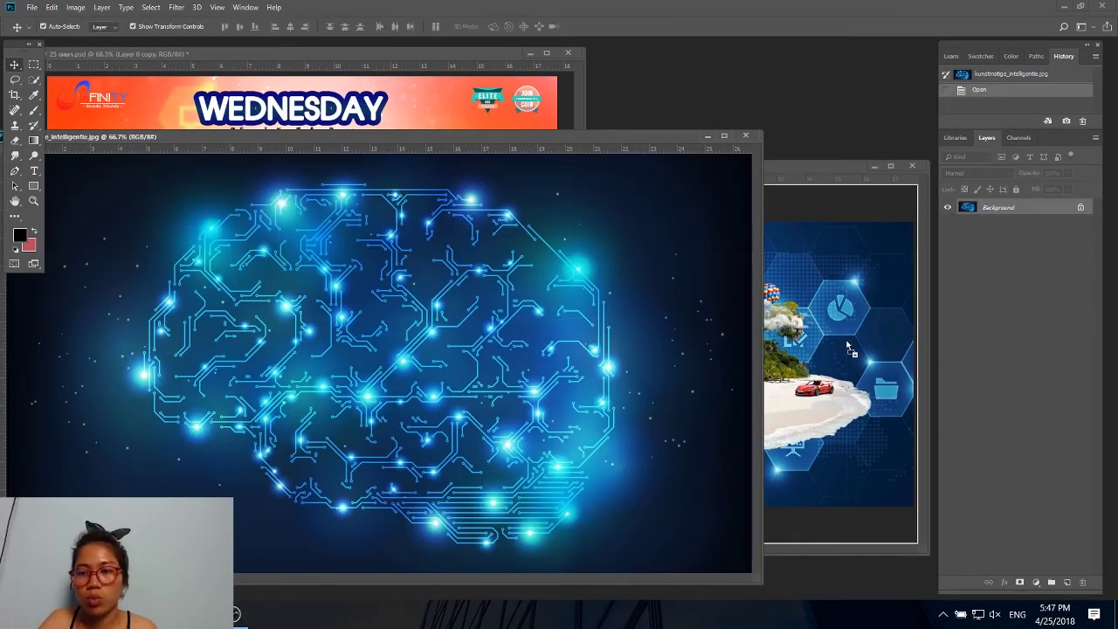
{"action": "mouse_move", "coordinate": [388, 281]}
{"action": "left_mouse_down"}
{"action": "mouse_move", "coordinate": [728, 369]}
{"action": "mouse_move", "coordinate": [603, 368]}
{"action": "left_mouse_up"}
Scale the brain image down and position it over the tablet screen.
{"action": "key", "text": "ctrl+t"}
{"action": "key", "text": "ctrl+0"}
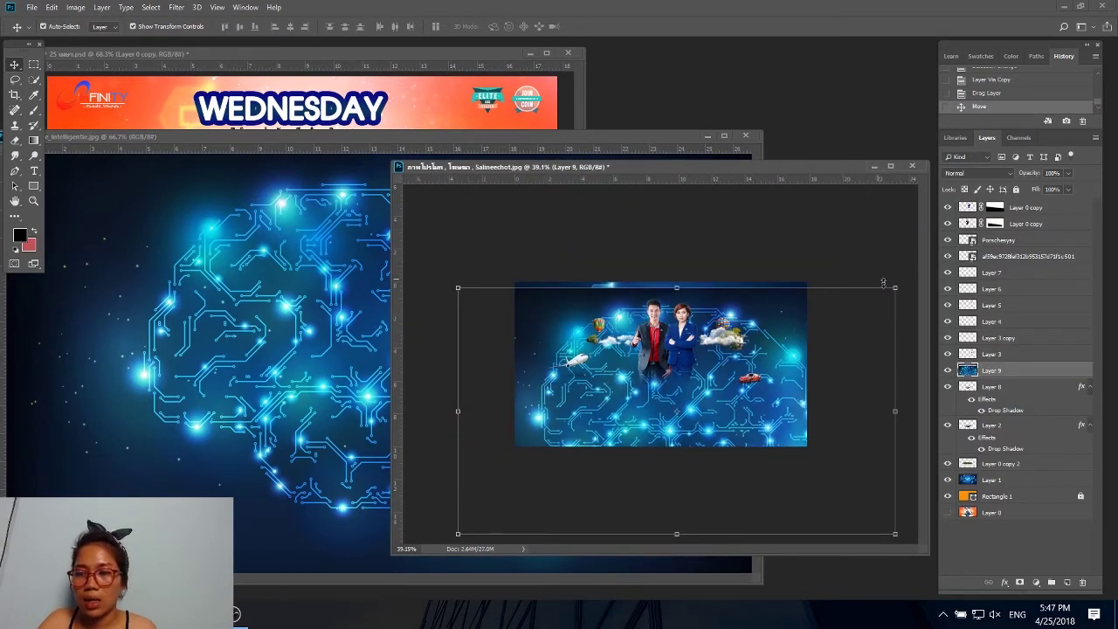
{"action": "mouse_move", "coordinate": [896, 287]}
{"action": "left_mouse_down"}
{"action": "mouse_move", "coordinate": [835, 303]}
{"action": "mouse_move", "coordinate": [724, 383]}
{"action": "left_mouse_up"}
{"action": "key", "text": "ctrl+plus"}
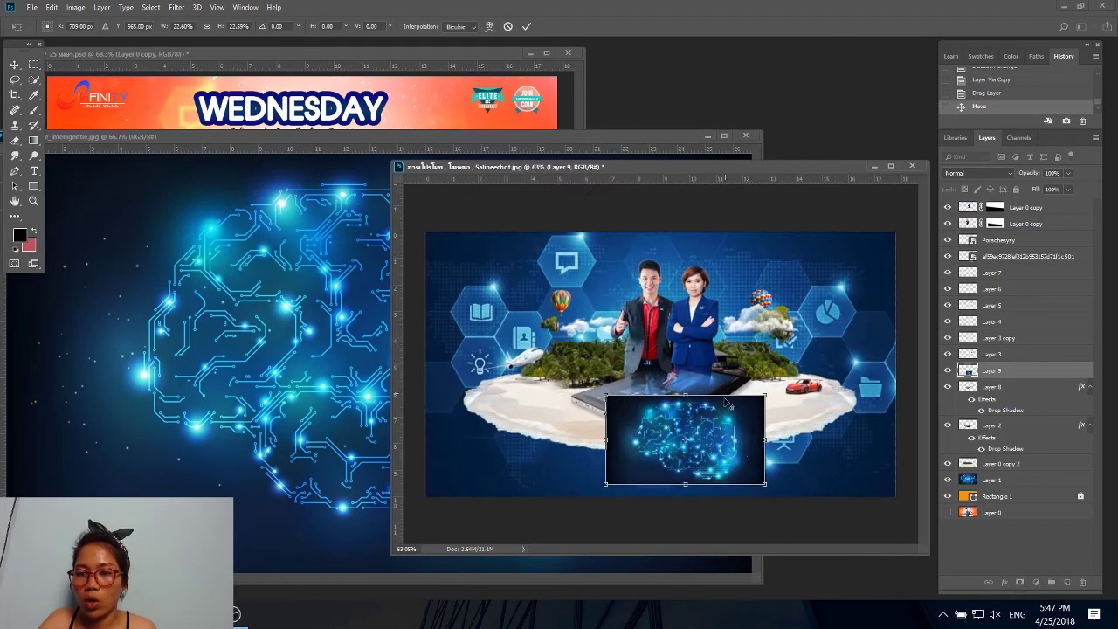
{"action": "left_click_drag", "start_coordinate": [727, 429], "coordinate": [702, 379]}
{"action": "left_click", "coordinate": [527, 26]}
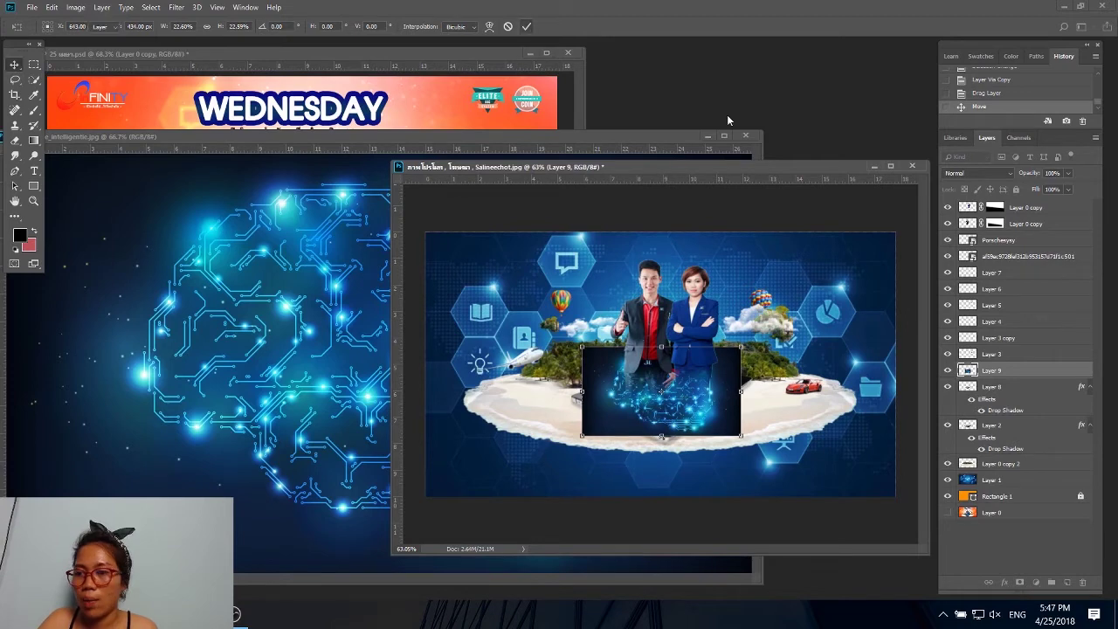
Clip the brain image to the screen layer and skew its corners to fit.
{"action": "right_click", "coordinate": [1034, 376]}
{"action": "left_click", "coordinate": [919, 330]}
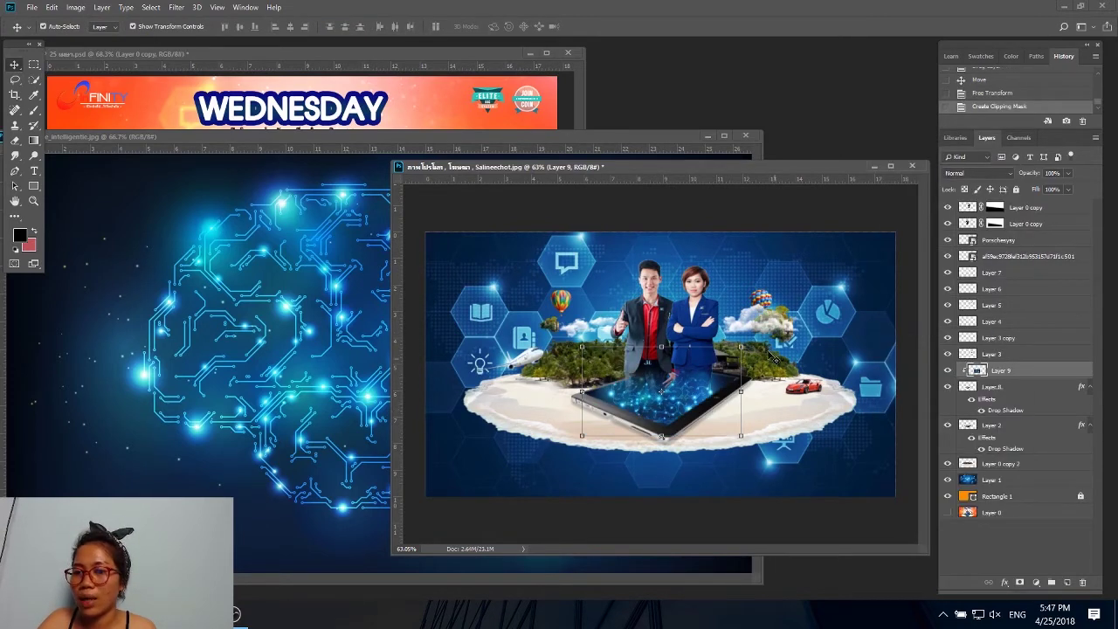
{"action": "left_click_drag", "start_coordinate": [741, 347], "coordinate": [748, 368]}
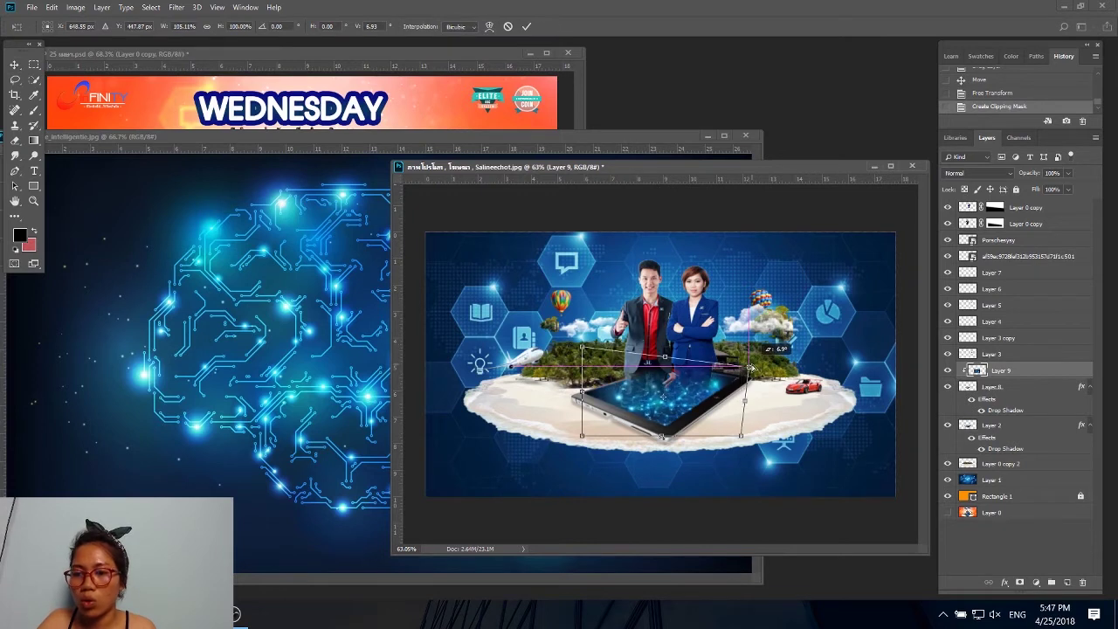
{"action": "left_click_drag", "start_coordinate": [582, 347], "coordinate": [581, 377]}
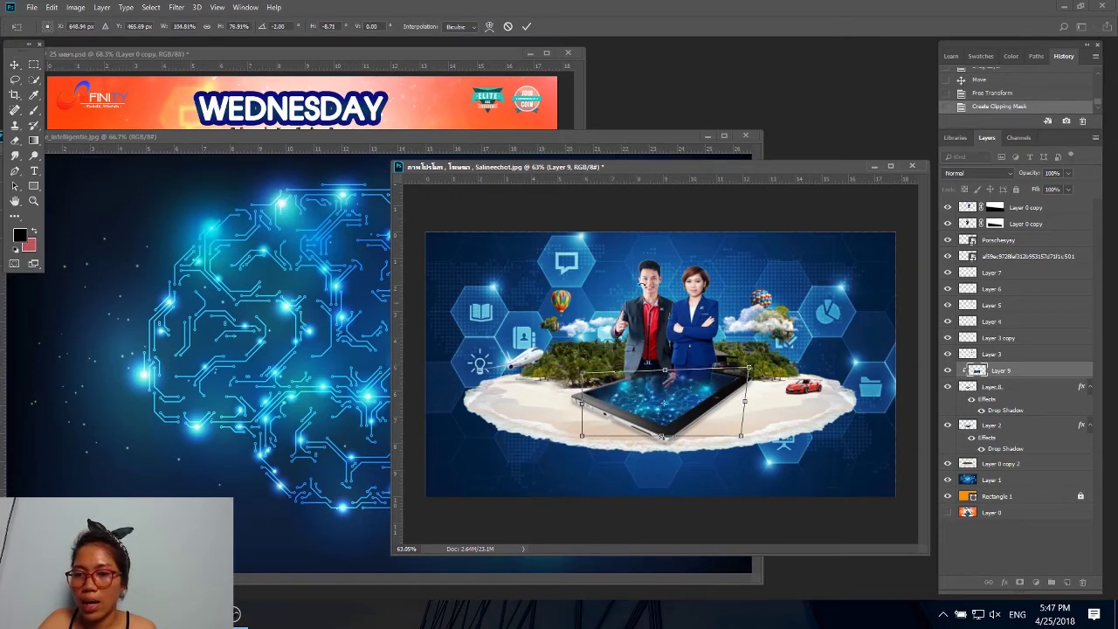
{"action": "key", "text": "Return"}
Copy Layer 1 into the WEDNESDAY banner and bring in the light-rays image.
{"action": "left_click", "coordinate": [867, 365]}
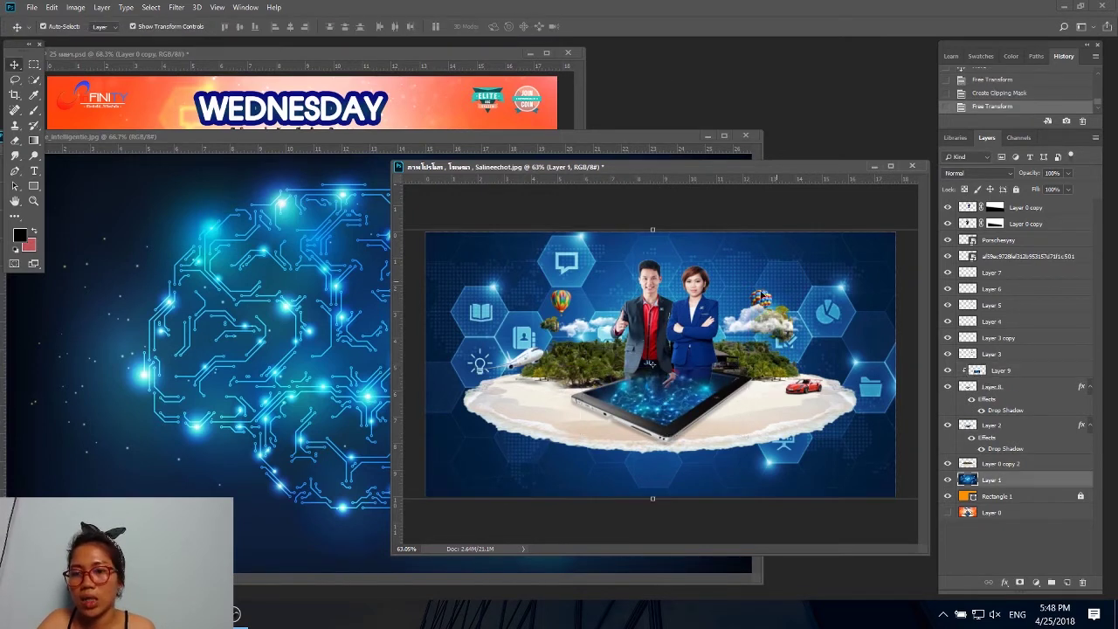
{"action": "left_click_drag", "start_coordinate": [319, 272], "coordinate": [262, 105]}
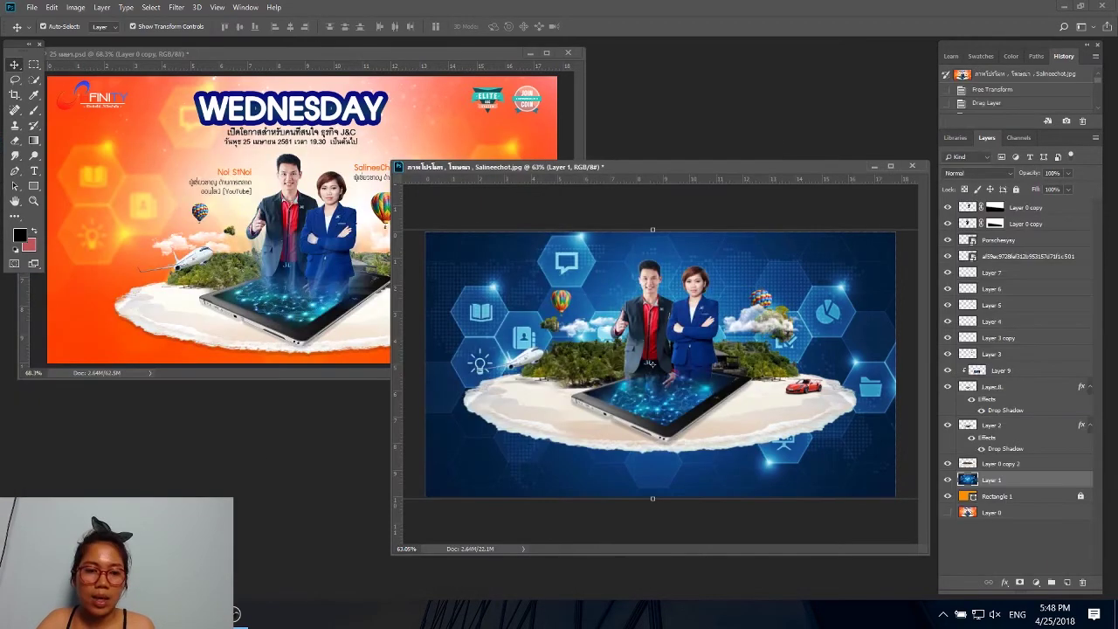
{"action": "left_click", "coordinate": [236, 615]}
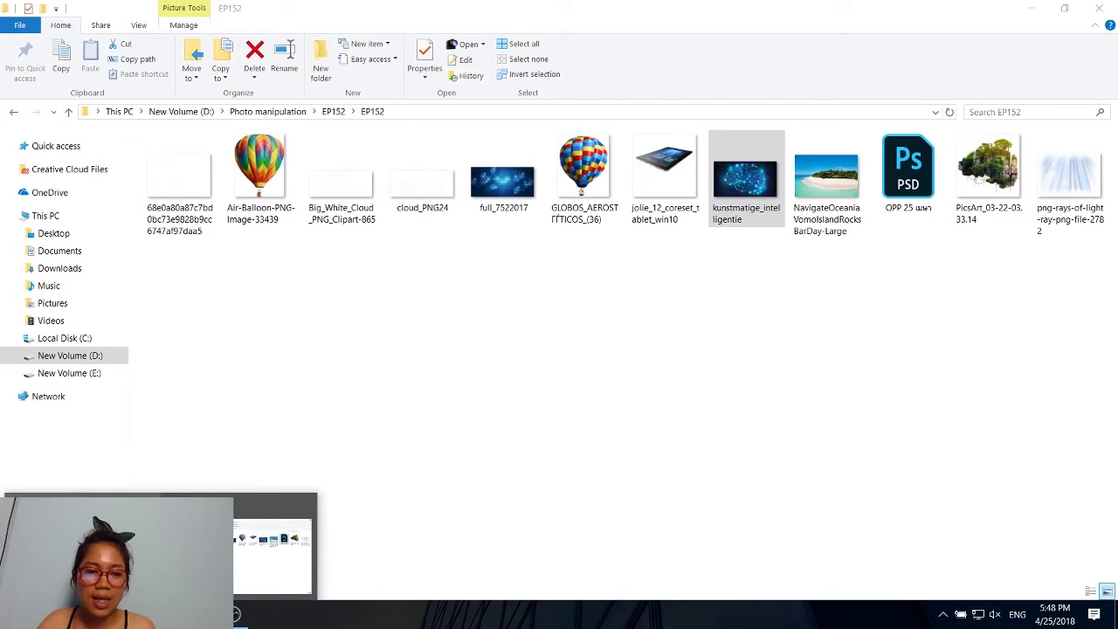
{"action": "mouse_move", "coordinate": [1071, 179]}
{"action": "left_mouse_down"}
{"action": "mouse_move", "coordinate": [245, 594]}
{"action": "mouse_move", "coordinate": [236, 614]}
{"action": "mouse_move", "coordinate": [577, 398]}
{"action": "left_mouse_up"}
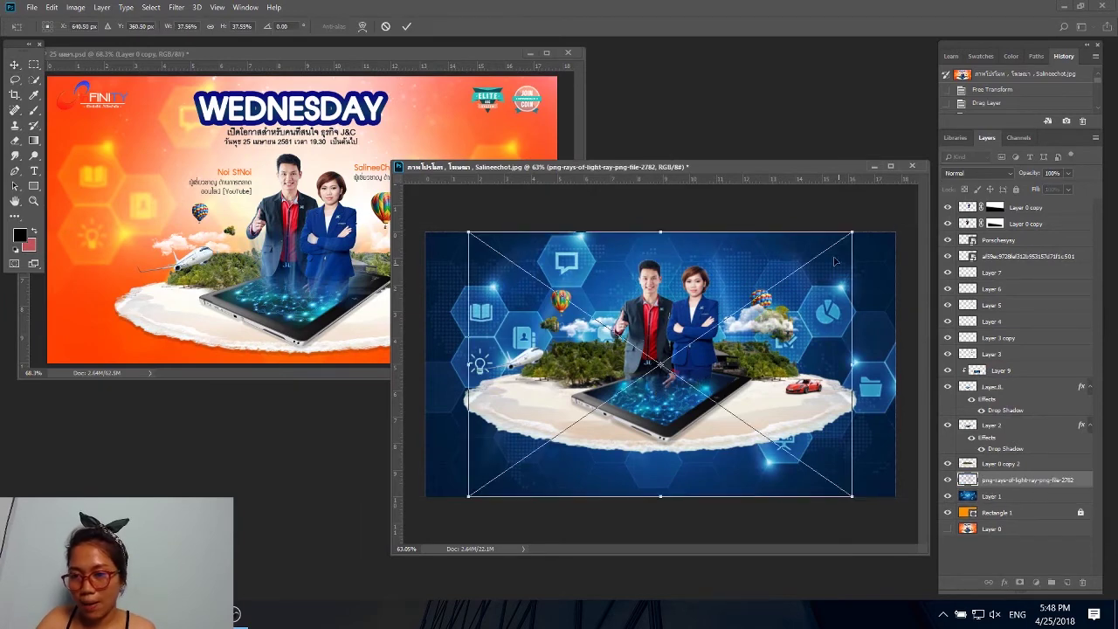
Shrink and place the light-rays image, then bring its layer to the top.
{"action": "left_click_drag", "start_coordinate": [847, 231], "coordinate": [714, 284]}
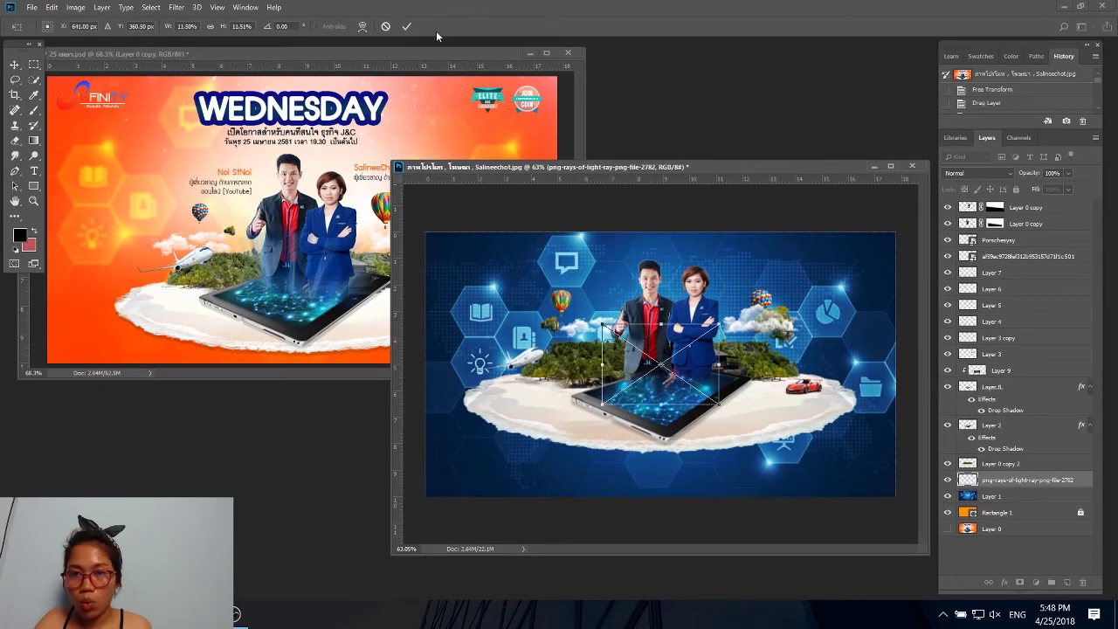
{"action": "left_click", "coordinate": [405, 29]}
{"action": "left_click_drag", "start_coordinate": [1033, 486], "coordinate": [1057, 365]}
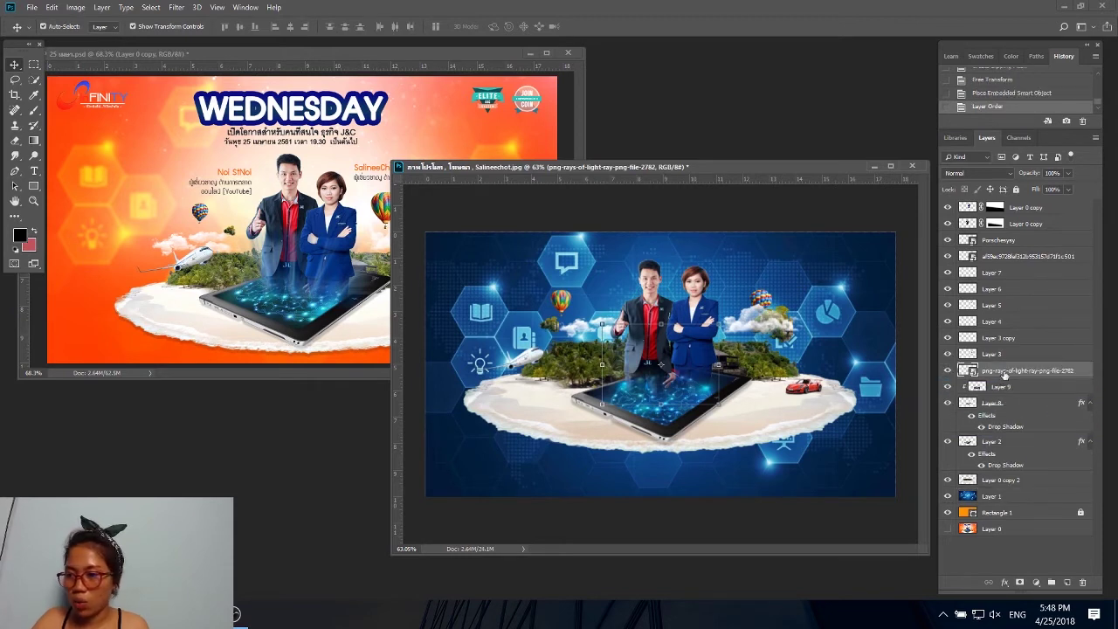
{"action": "key", "text": "ctrl+shift+bracketright"}
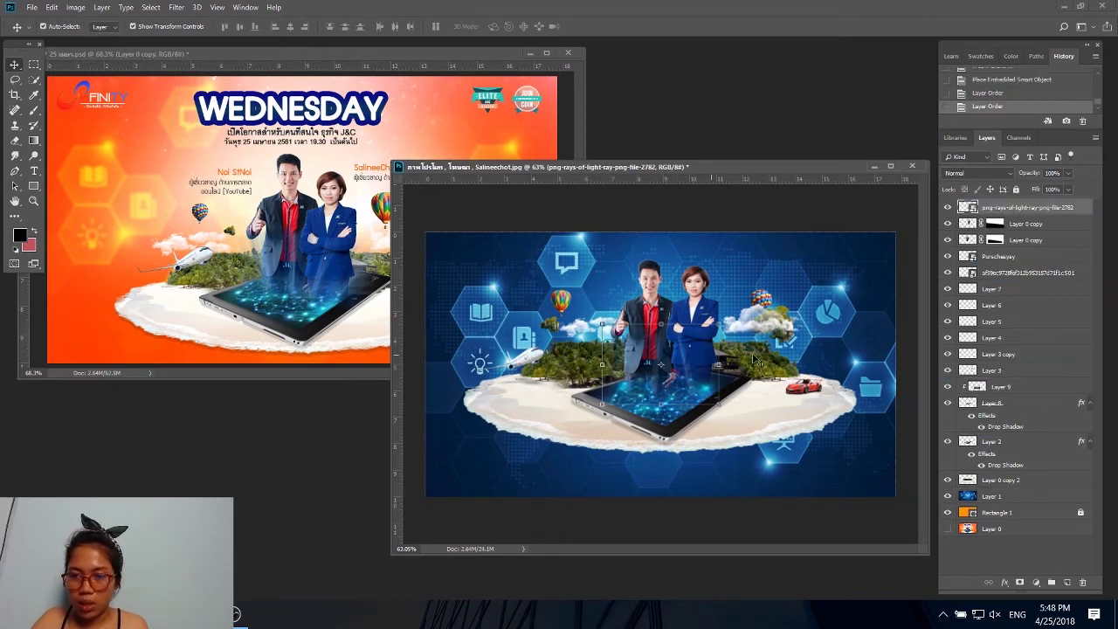
Move the rays over the tablet screen and stretch them wider toward the upper left.
{"action": "mouse_move", "coordinate": [709, 336]}
{"action": "left_mouse_down"}
{"action": "mouse_move", "coordinate": [702, 365]}
{"action": "mouse_move", "coordinate": [737, 344]}
{"action": "left_mouse_up"}
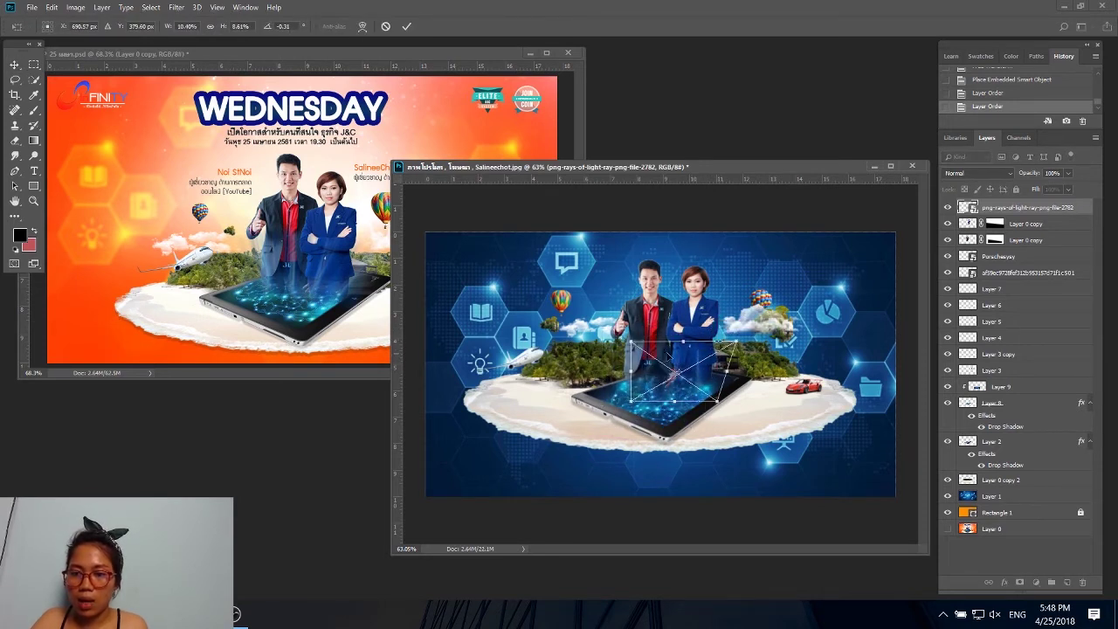
{"action": "left_click_drag", "start_coordinate": [632, 343], "coordinate": [588, 334]}
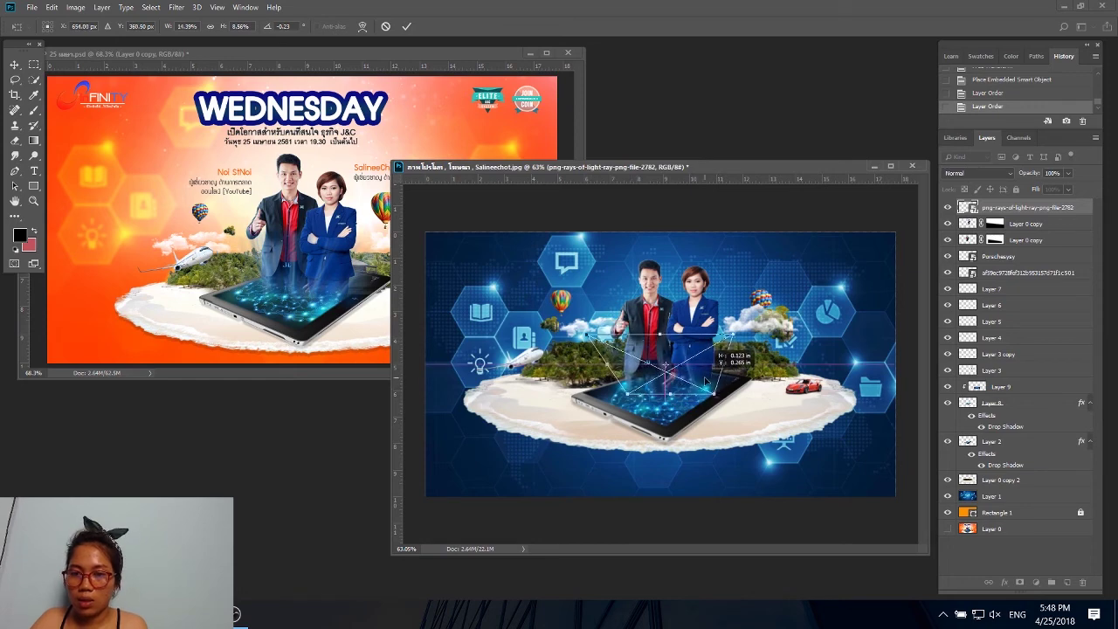
{"action": "left_click", "coordinate": [406, 26]}
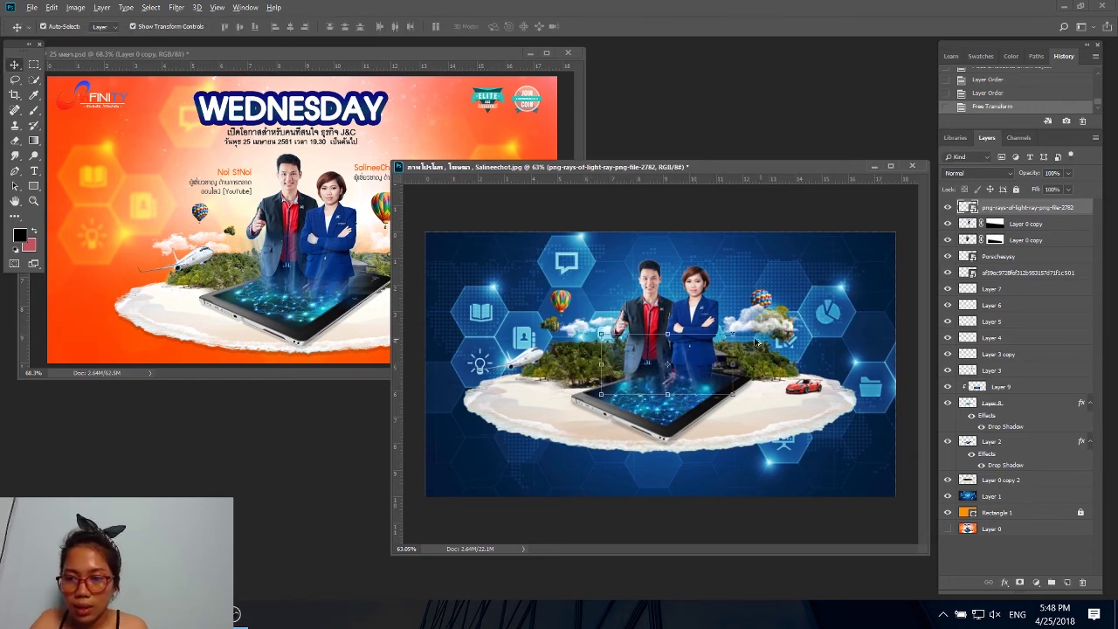
{"action": "scroll", "coordinate": [710, 376], "scroll_direction": "up", "scroll_amount": 3}
{"action": "scroll", "coordinate": [711, 376], "scroll_direction": "up", "scroll_amount": 2}
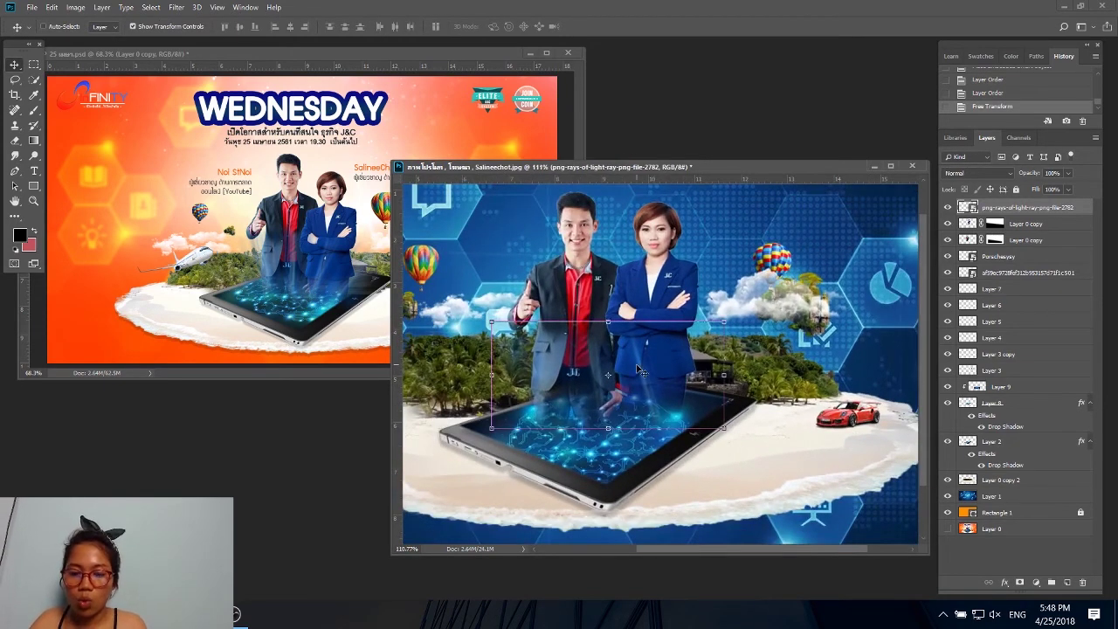
Duplicate the light-rays layer and rotate and reshape the copy beside the original.
{"action": "key", "text": "ctrl+j"}
{"action": "left_click_drag", "start_coordinate": [638, 370], "coordinate": [665, 367]}
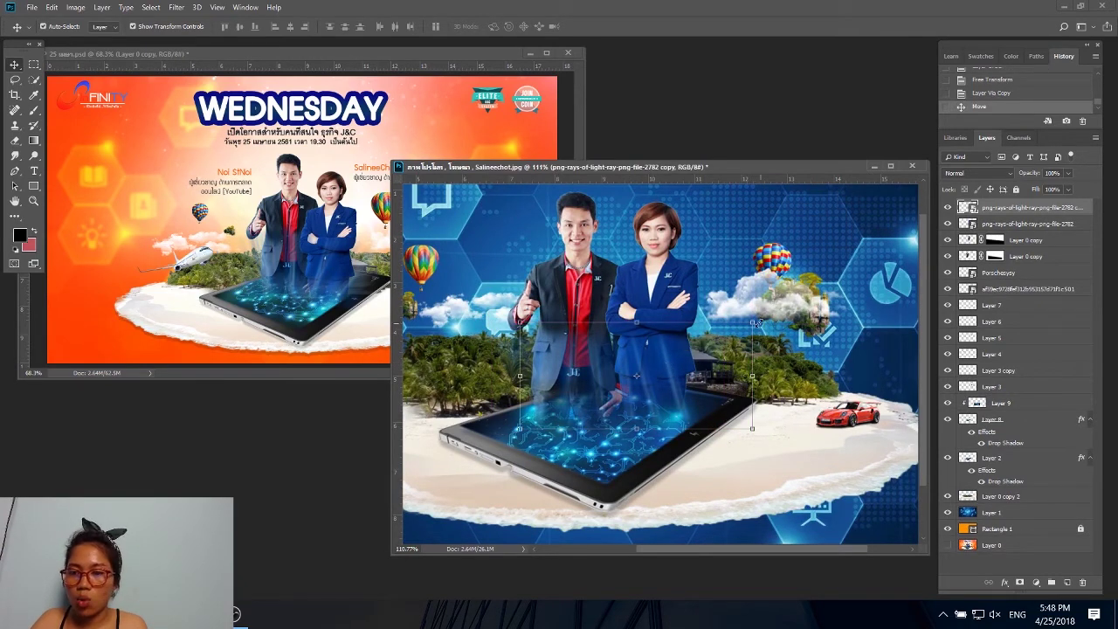
{"action": "key", "text": "ctrl+t"}
{"action": "left_click_drag", "start_coordinate": [753, 324], "coordinate": [830, 330]}
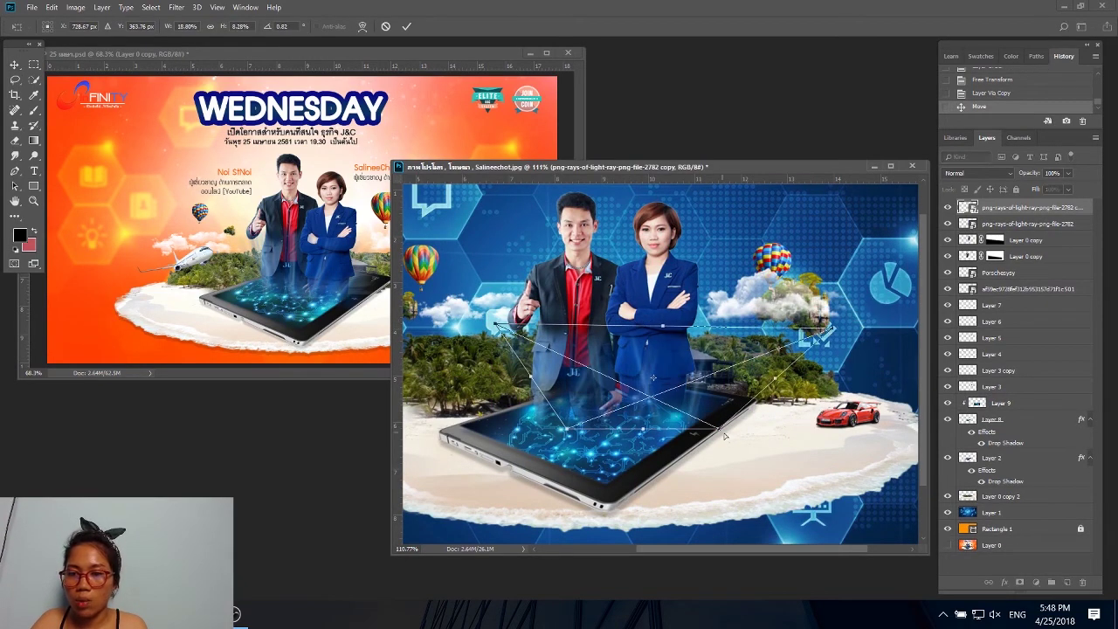
{"action": "left_click_drag", "start_coordinate": [720, 432], "coordinate": [691, 428]}
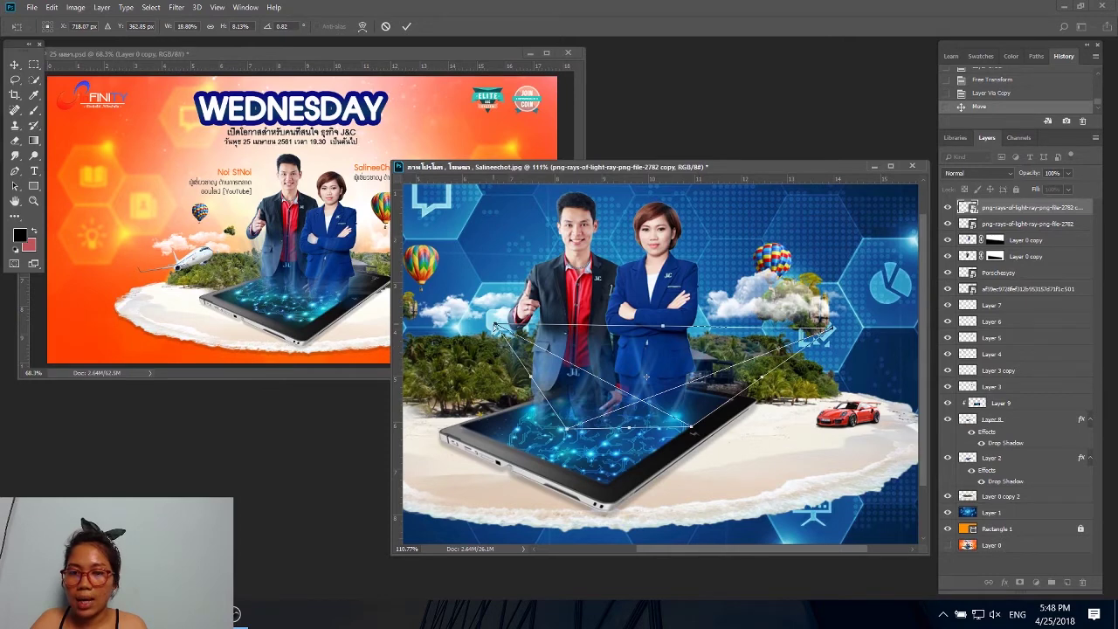
{"action": "left_click_drag", "start_coordinate": [495, 326], "coordinate": [481, 322]}
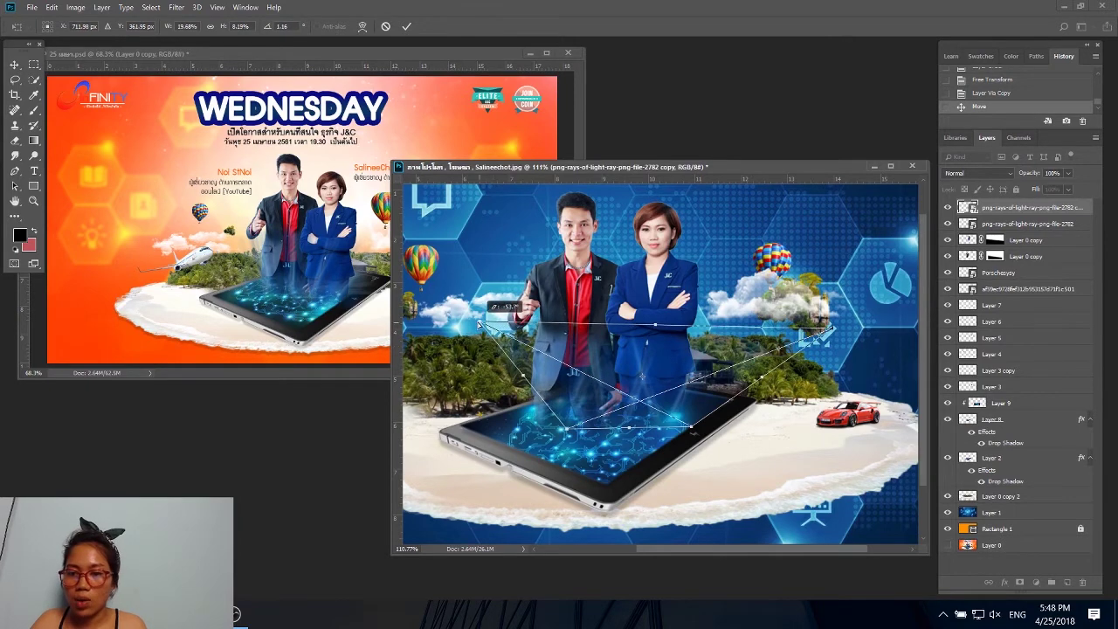
{"action": "left_click", "coordinate": [408, 26]}
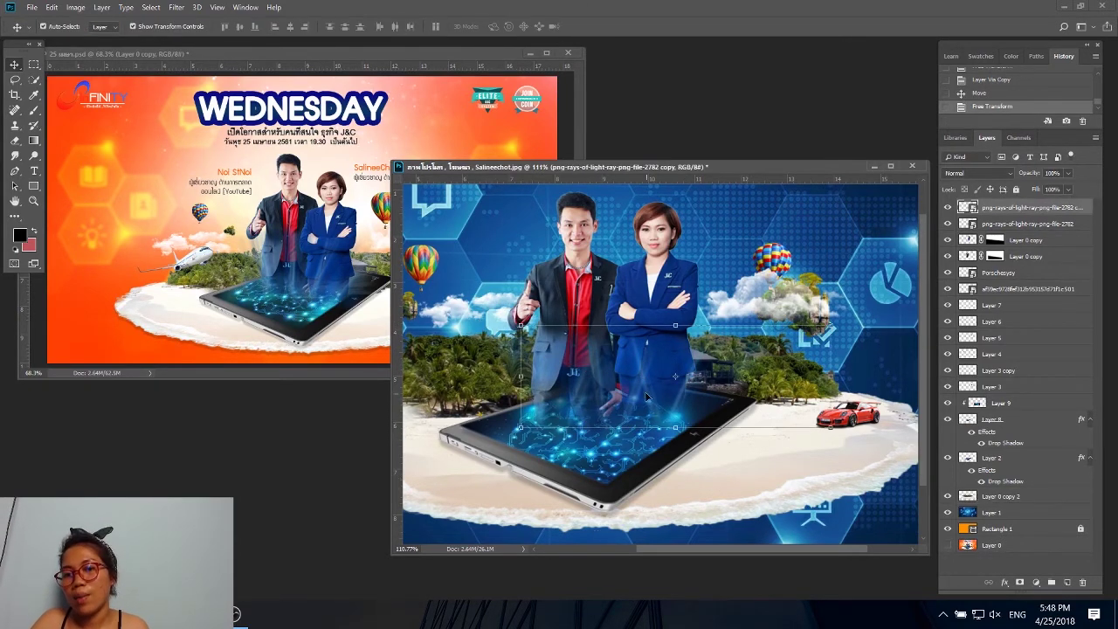
Nudge and distort the rays copy into place and fit the banner in the window.
{"action": "scroll", "coordinate": [614, 391], "scroll_direction": "down", "scroll_amount": 2}
{"action": "scroll", "coordinate": [614, 391], "scroll_direction": "left", "scroll_amount": 2}
{"action": "left_click_drag", "start_coordinate": [614, 391], "coordinate": [603, 388]}
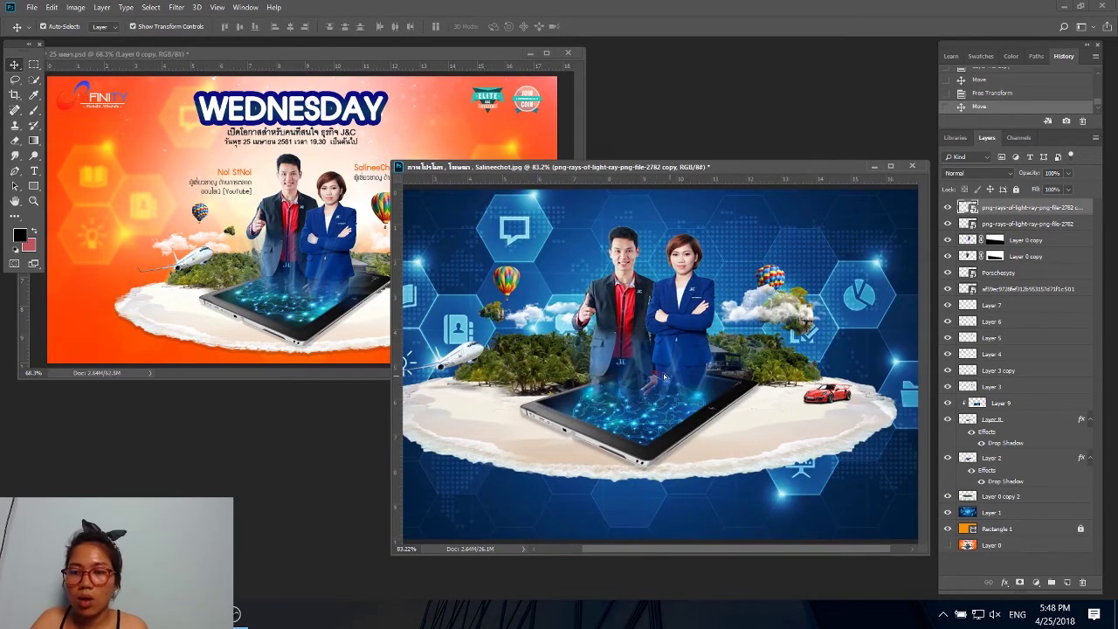
{"action": "left_click_drag", "start_coordinate": [688, 362], "coordinate": [673, 320]}
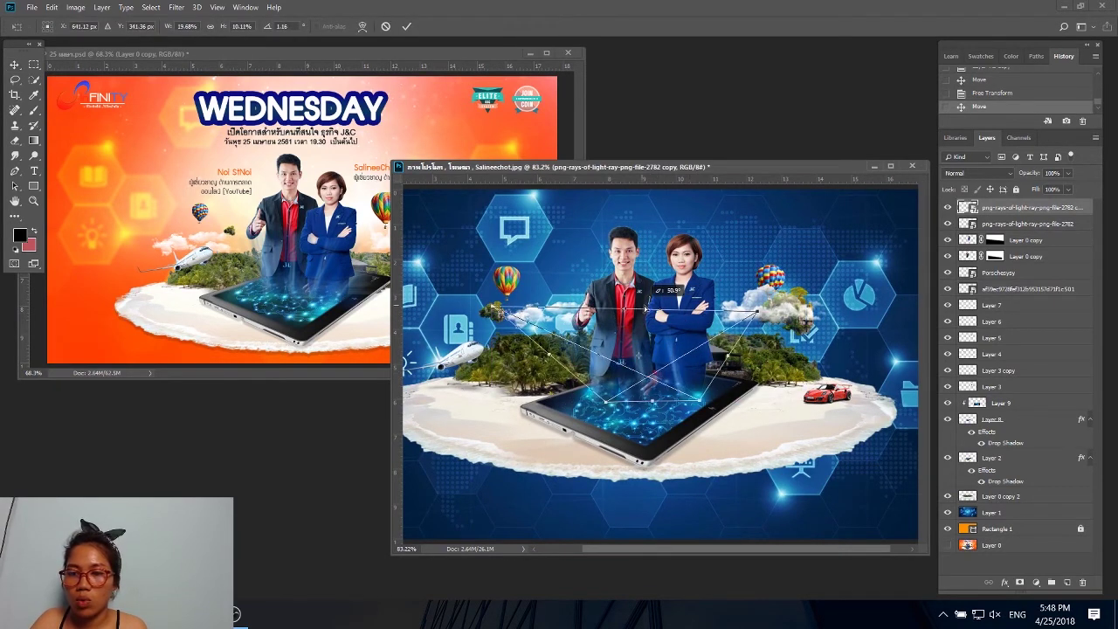
{"action": "left_click", "coordinate": [407, 29]}
{"action": "key", "text": "ctrl+0"}
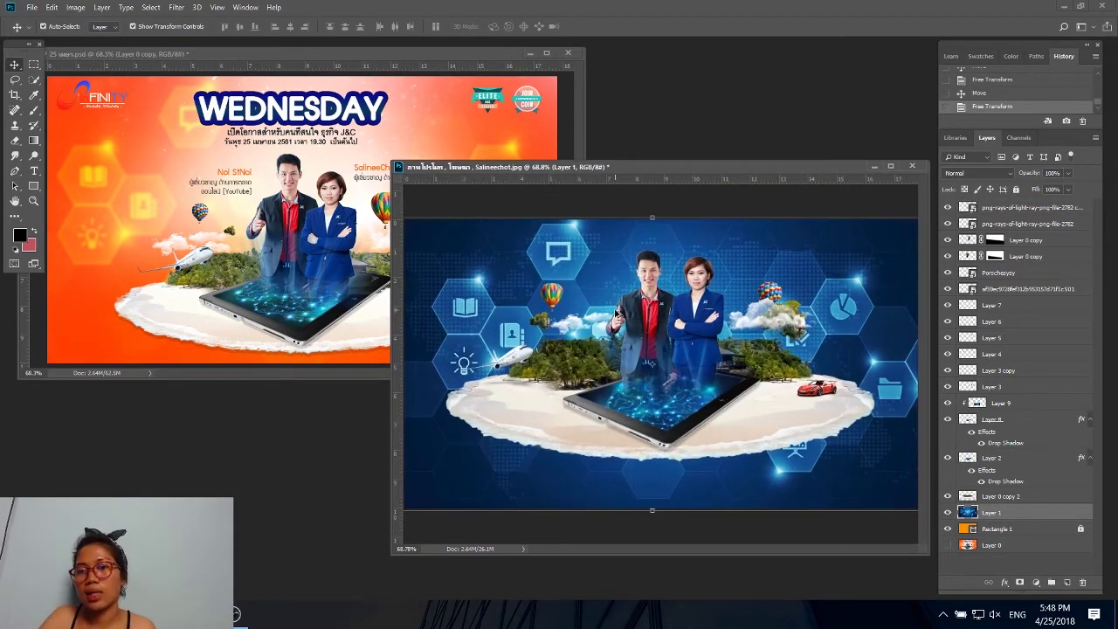
{"action": "scroll", "coordinate": [616, 312], "scroll_direction": "down", "scroll_amount": 1}
Copy the hexagon background layer into the island banner, set it to Overlay, and lock it.
{"action": "left_click", "coordinate": [98, 207]}
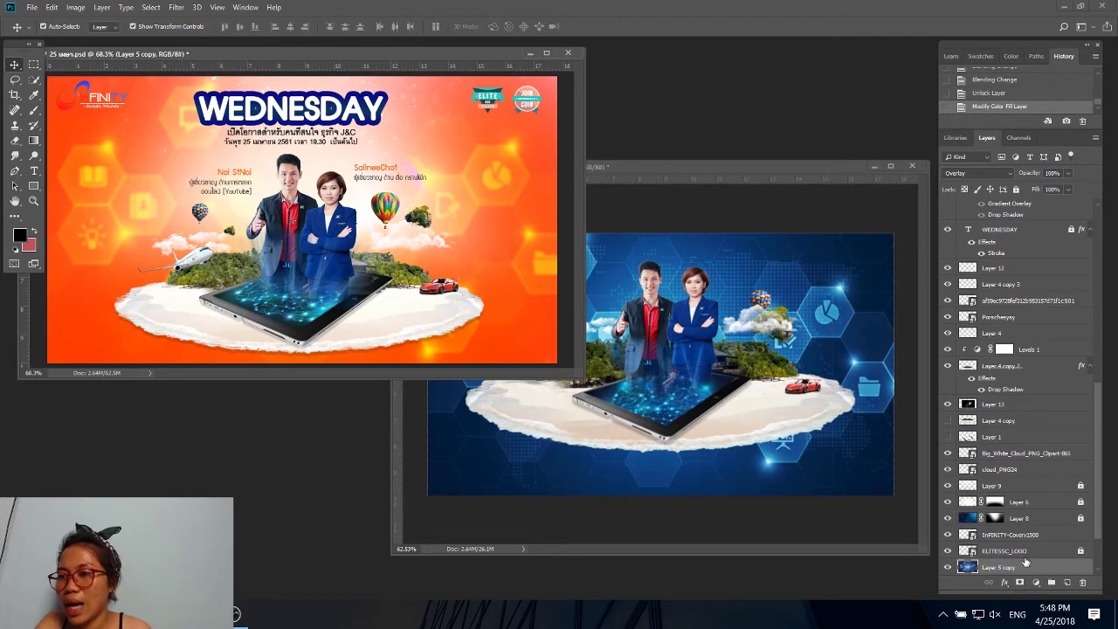
{"action": "left_click_drag", "start_coordinate": [1027, 562], "coordinate": [821, 486]}
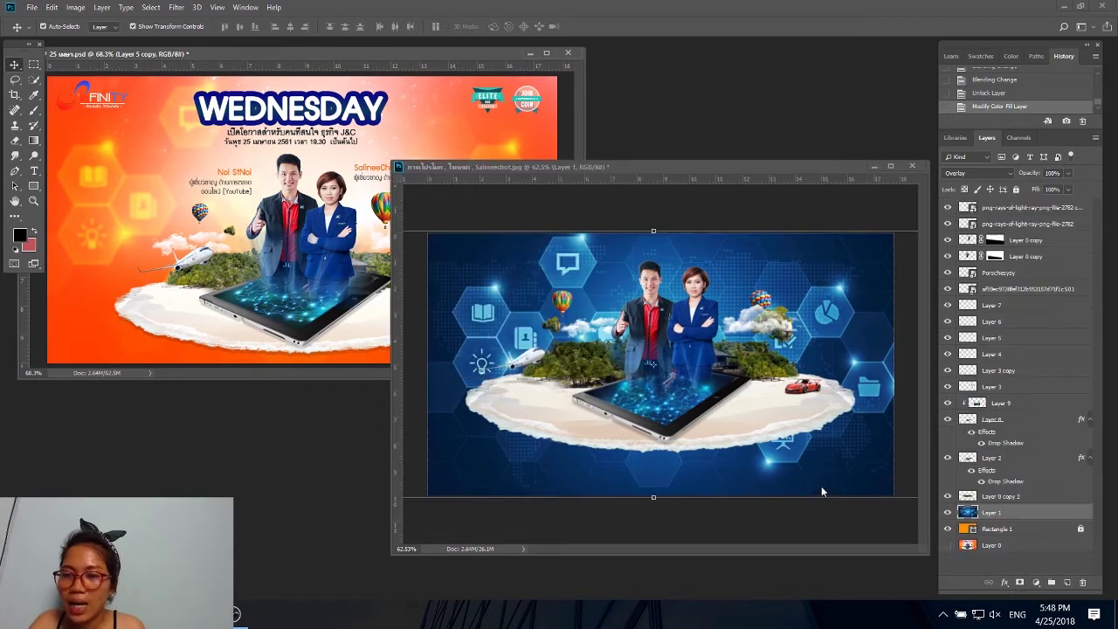
{"action": "left_click", "coordinate": [976, 175]}
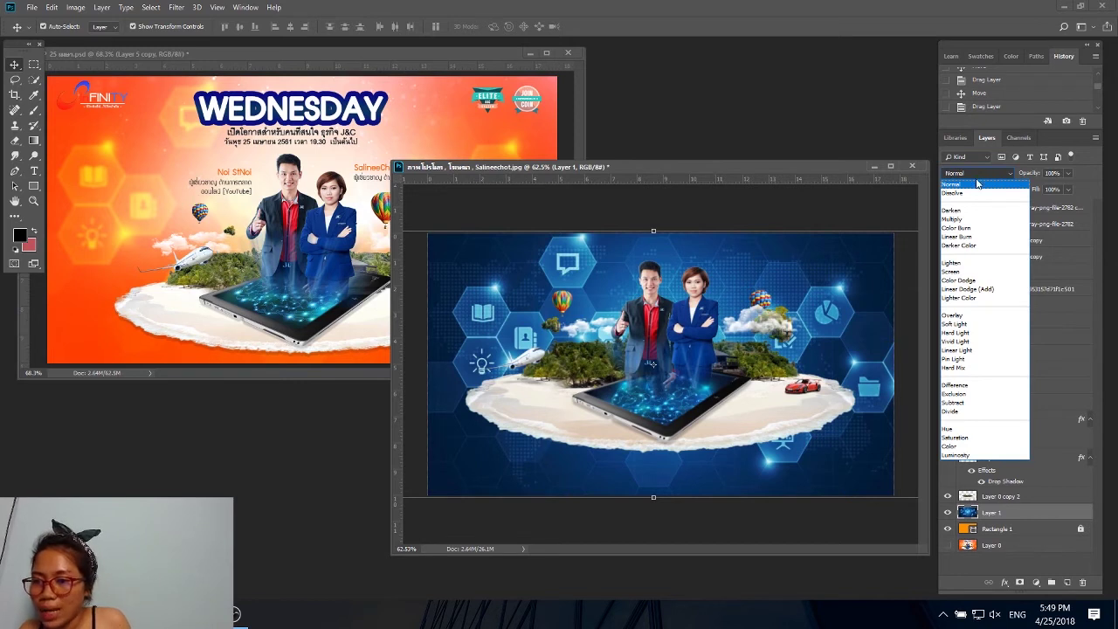
{"action": "left_click", "coordinate": [957, 316]}
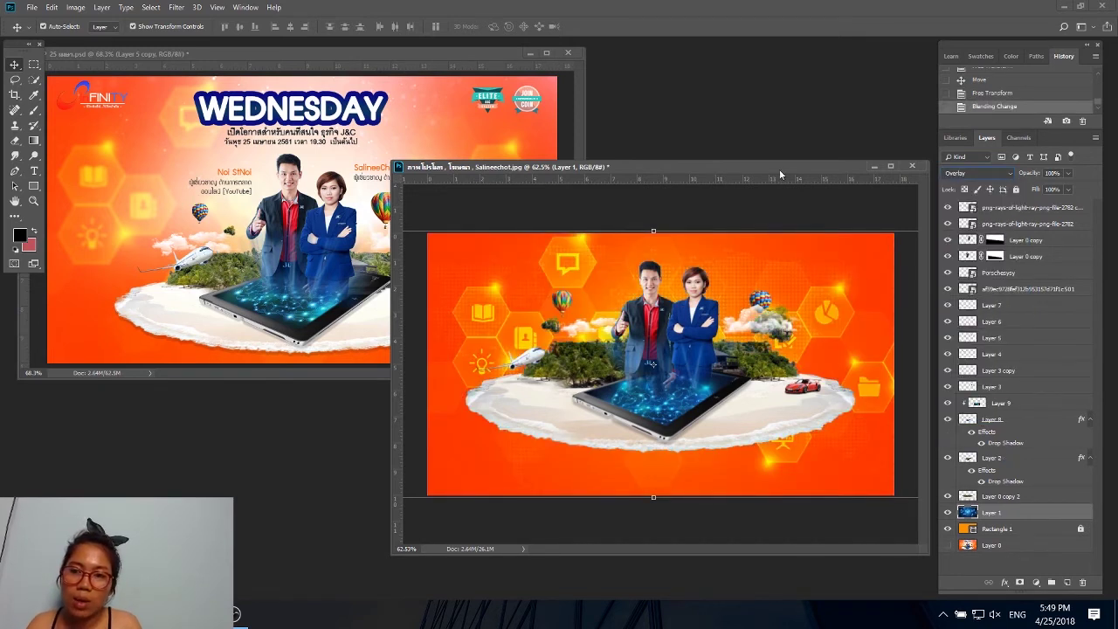
{"action": "left_click_drag", "start_coordinate": [780, 175], "coordinate": [722, 107]}
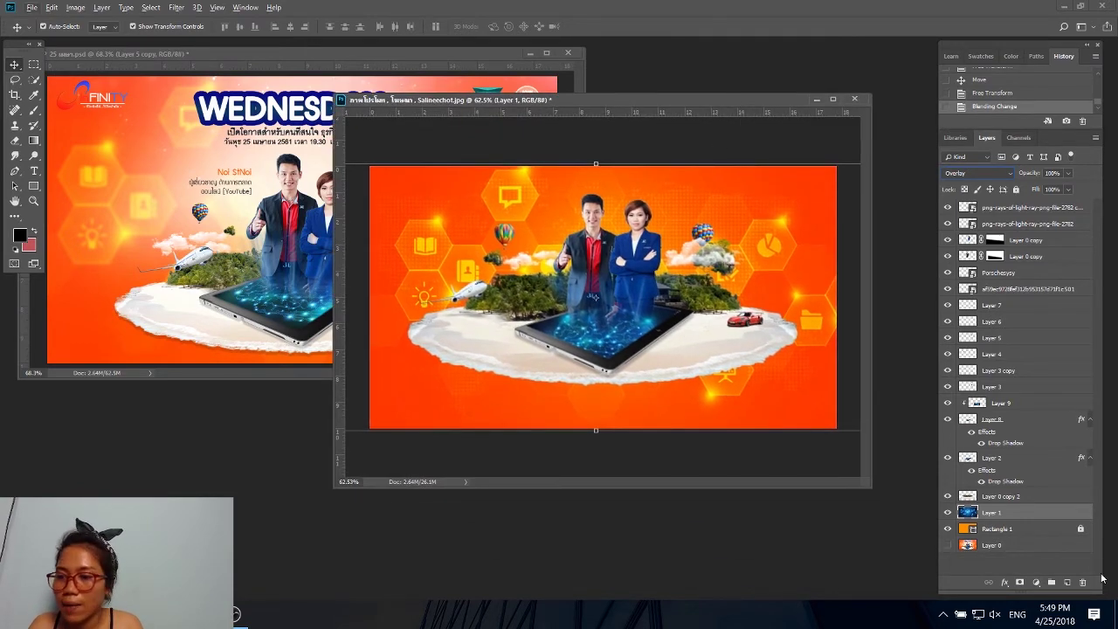
{"action": "left_click", "coordinate": [1014, 190]}
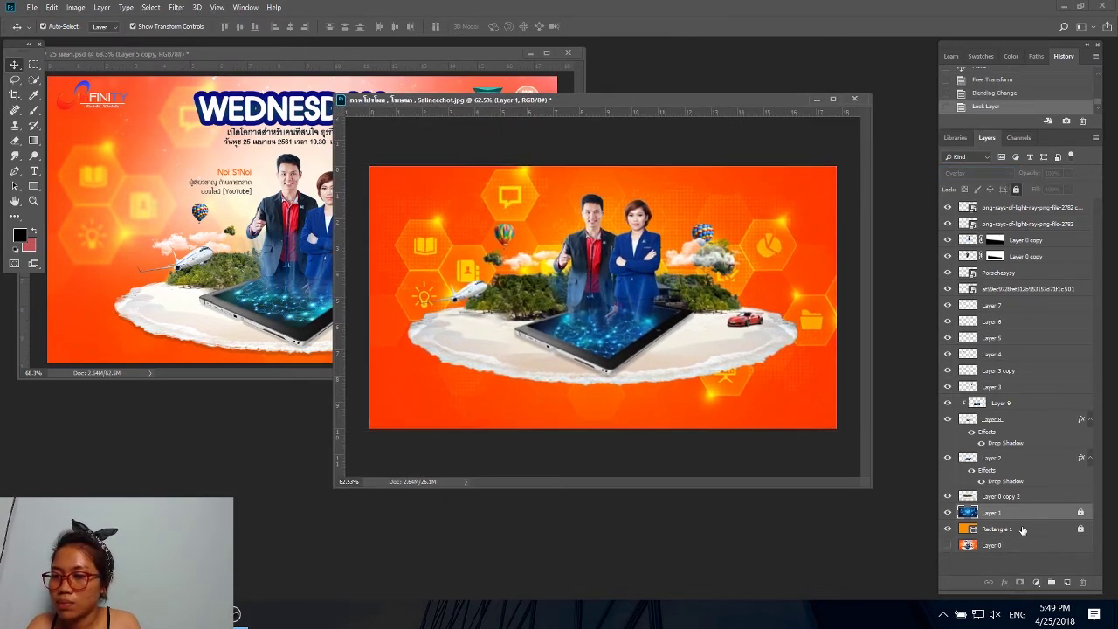
Select the island and people layers and move the artwork down slightly.
{"action": "left_click", "coordinate": [1022, 529]}
{"action": "left_click_drag", "start_coordinate": [407, 198], "coordinate": [795, 415]}
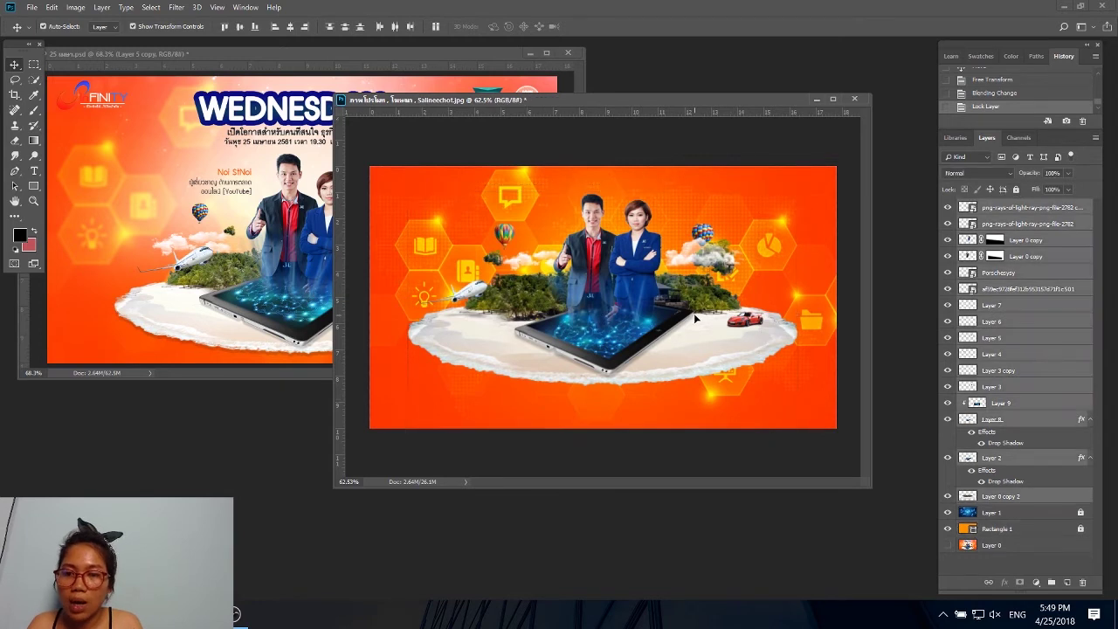
{"action": "left_click_drag", "start_coordinate": [692, 324], "coordinate": [693, 337]}
{"action": "left_click", "coordinate": [720, 215]}
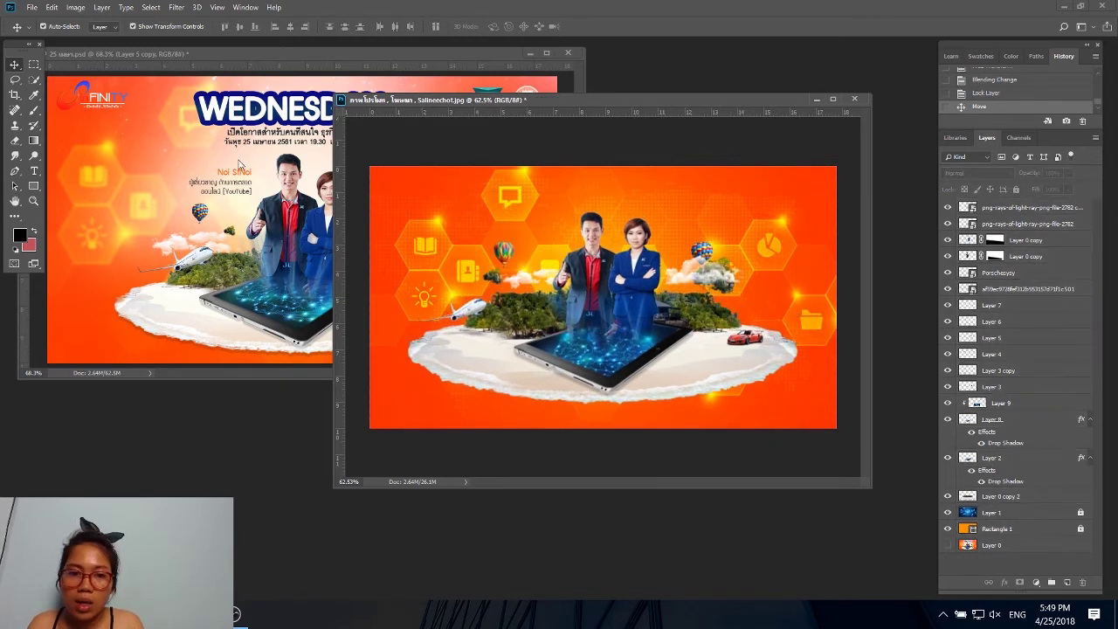
{"action": "left_click", "coordinate": [1036, 514]}
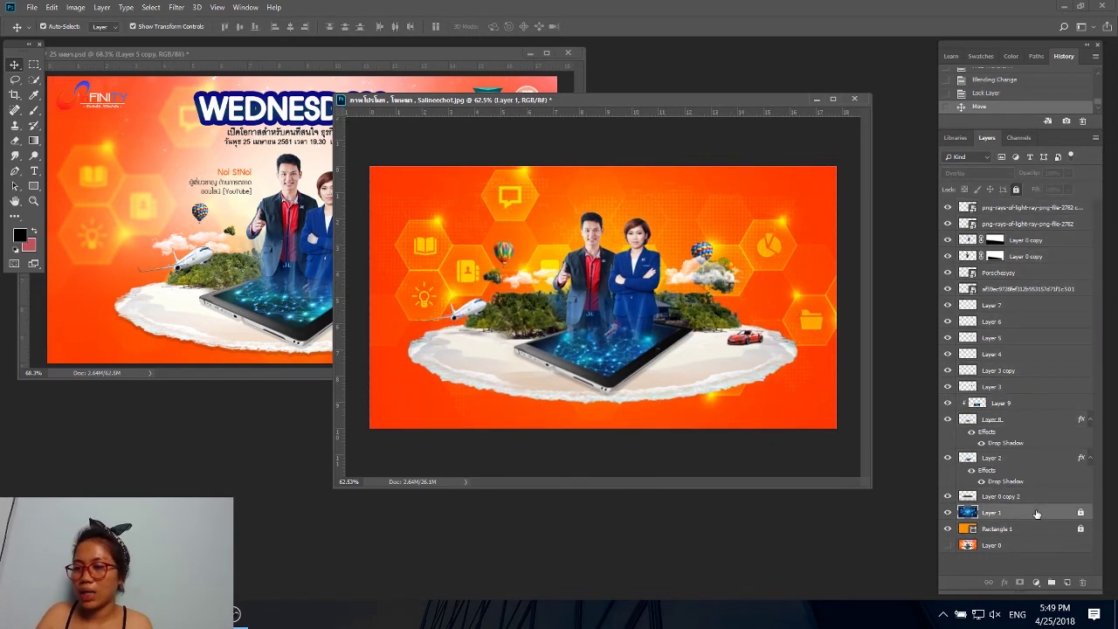
On a new layer, brush a large white (ffffff) glow behind the two figures.
{"action": "left_click", "coordinate": [1066, 584]}
{"action": "type", "text": "ffffff"}
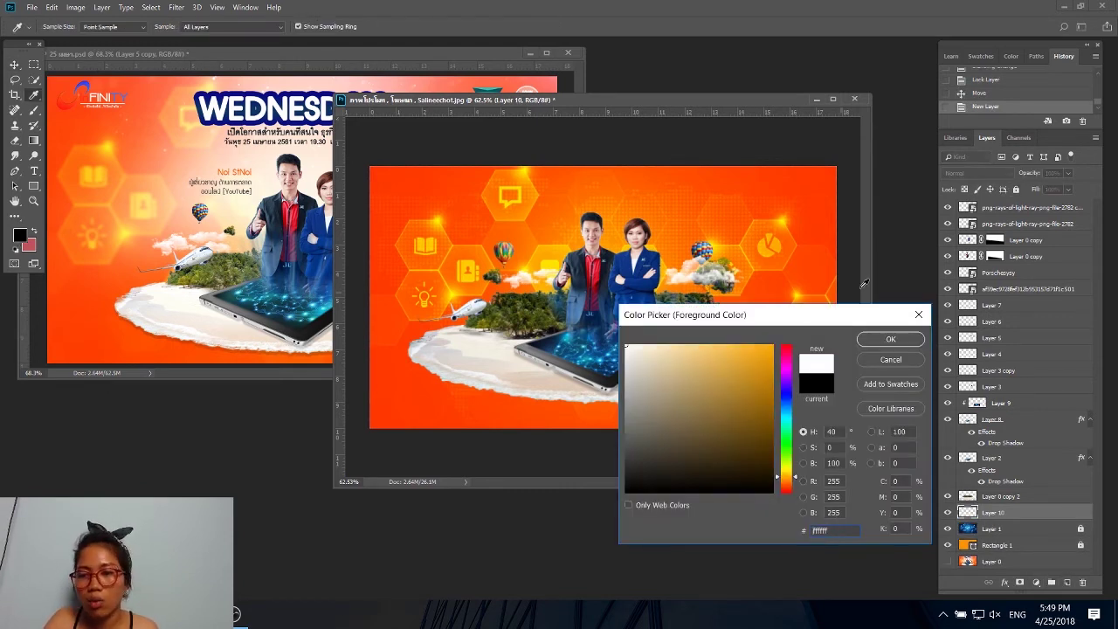
{"action": "left_click", "coordinate": [889, 340]}
{"action": "key", "text": "b"}
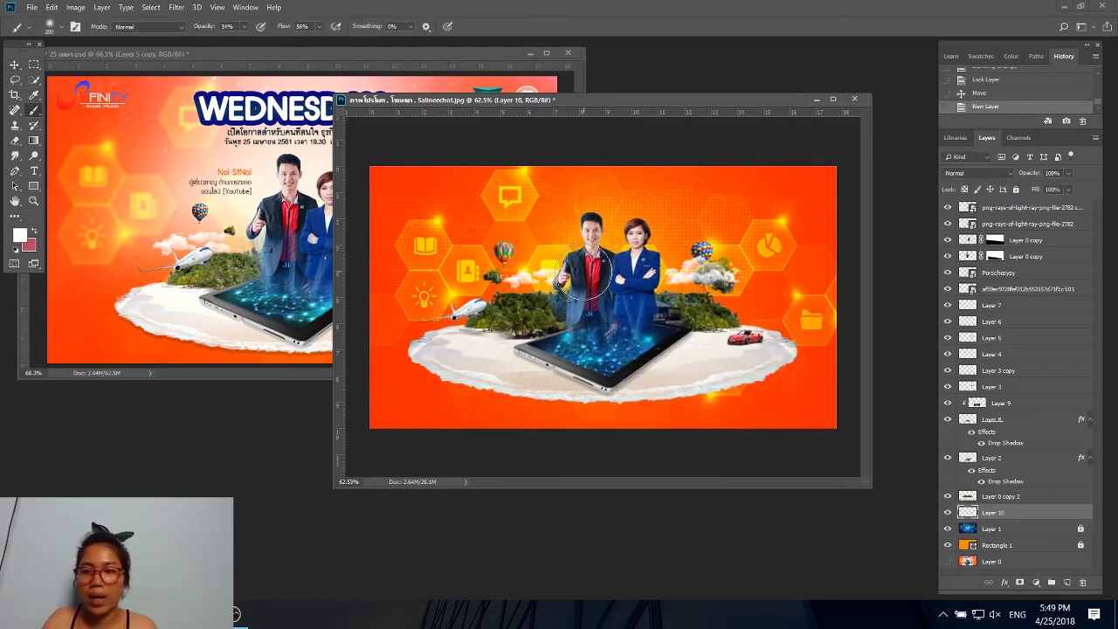
{"action": "key", "text": "bracketright"}
{"action": "key", "text": "bracketright"}
{"action": "key", "text": "bracketright"}
{"action": "left_click", "coordinate": [612, 262]}
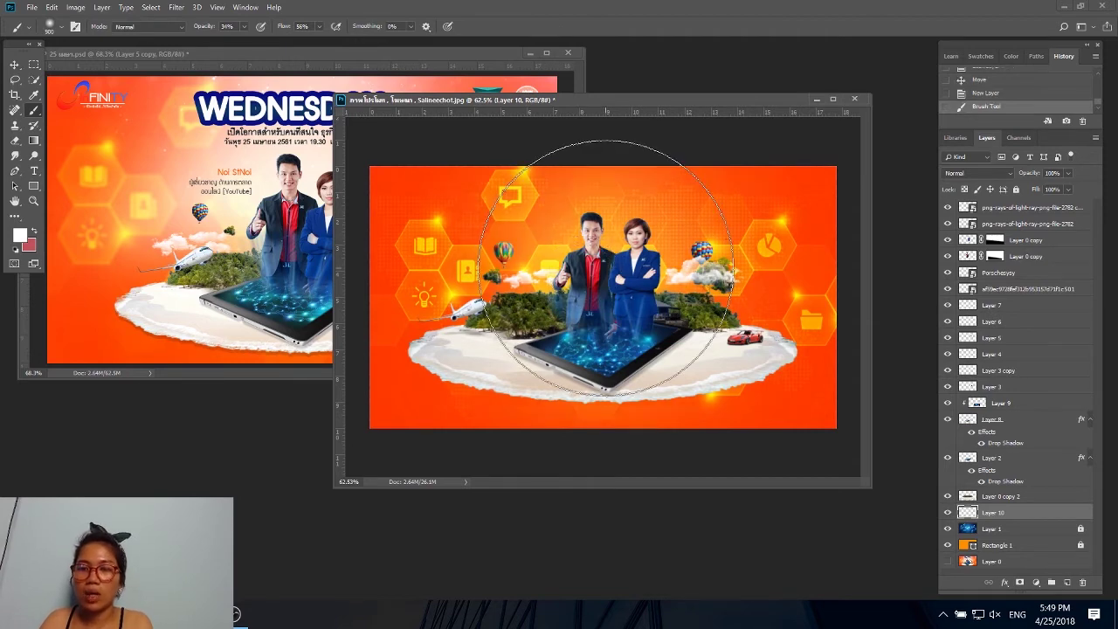
{"action": "mouse_move", "coordinate": [612, 262]}
{"action": "left_mouse_down"}
{"action": "mouse_move", "coordinate": [561, 281]}
{"action": "mouse_move", "coordinate": [587, 252]}
{"action": "left_mouse_up"}
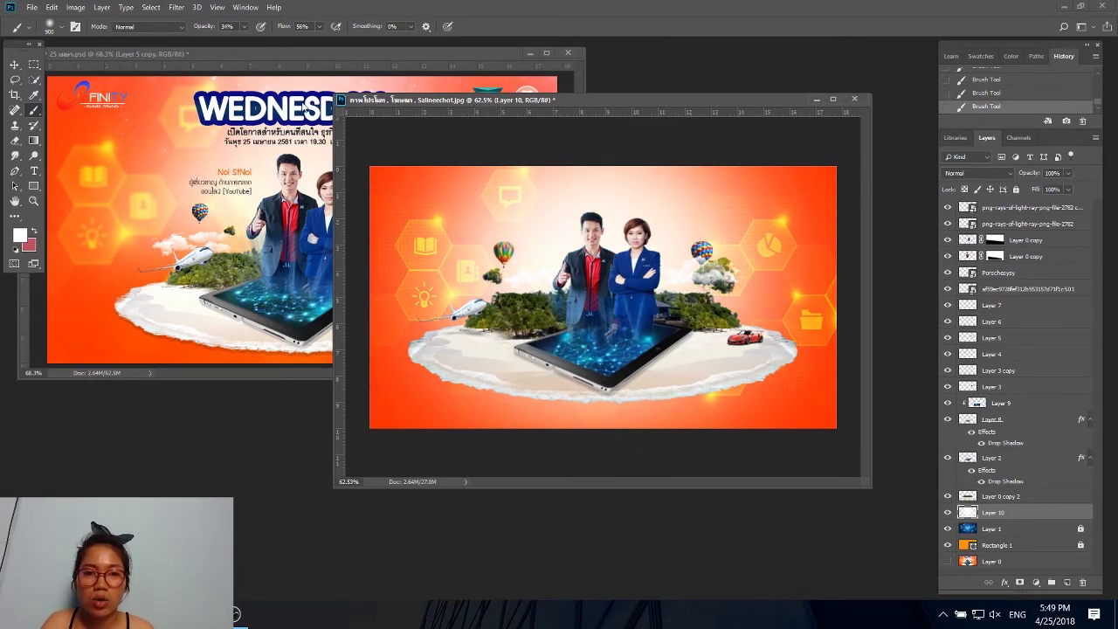
Return to the WEDNESDAY banner and select its presenter caption and Thai date text layers.
{"action": "left_click", "coordinate": [14, 66]}
{"action": "left_click", "coordinate": [297, 113]}
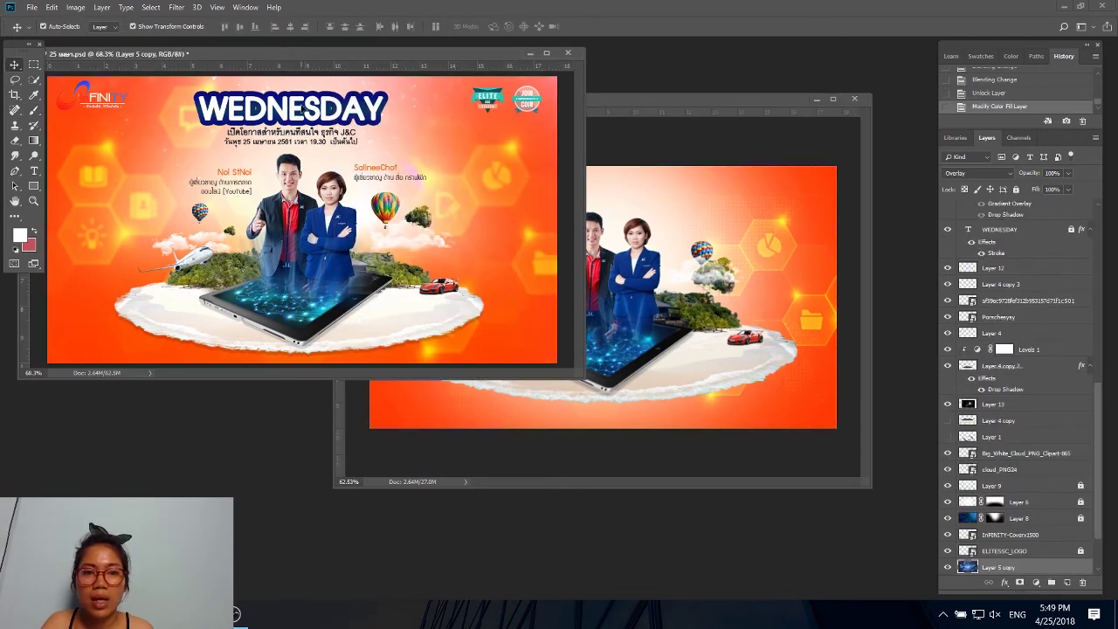
{"action": "scroll", "coordinate": [1047, 458], "scroll_direction": "up", "scroll_amount": 3}
{"action": "scroll", "coordinate": [1057, 420], "scroll_direction": "up", "scroll_amount": 3}
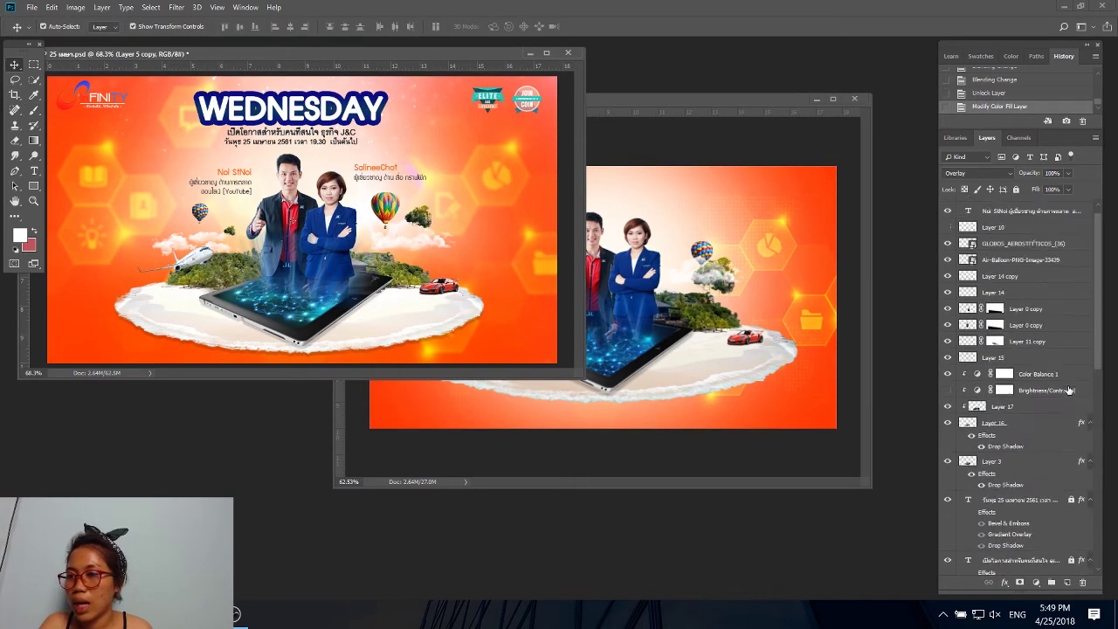
{"action": "scroll", "coordinate": [1069, 385], "scroll_direction": "up", "scroll_amount": 2}
{"action": "left_click", "coordinate": [1018, 240]}
{"action": "scroll", "coordinate": [1020, 332], "scroll_direction": "down", "scroll_amount": 3}
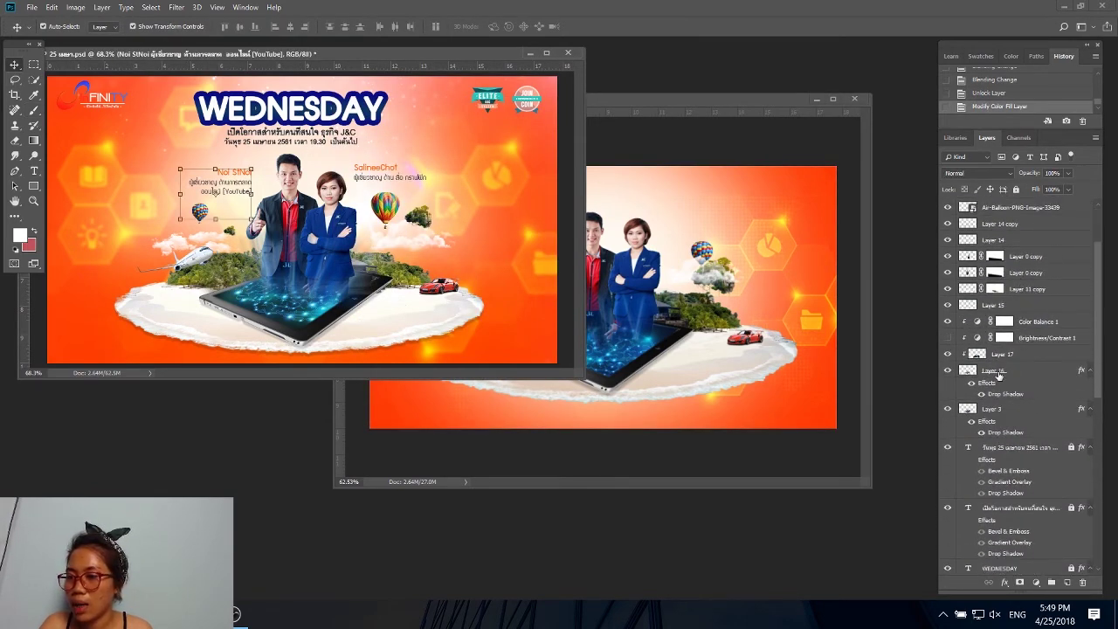
{"action": "left_click", "coordinate": [1017, 448]}
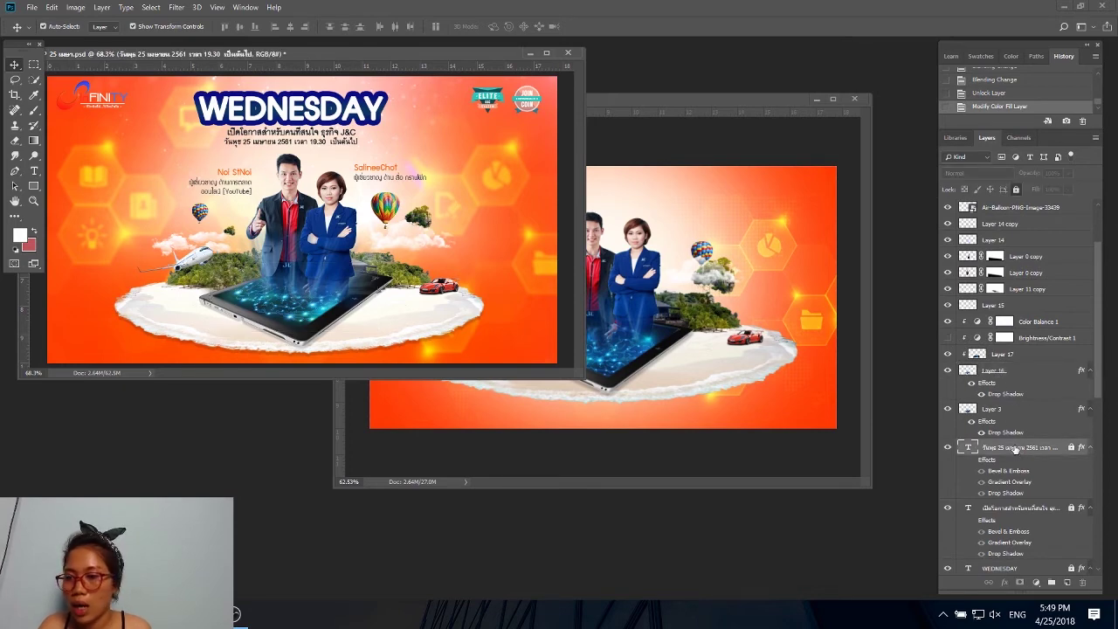
{"action": "scroll", "coordinate": [1017, 446], "scroll_direction": "up", "scroll_amount": 1}
{"action": "scroll", "coordinate": [1019, 438], "scroll_direction": "up", "scroll_amount": 1}
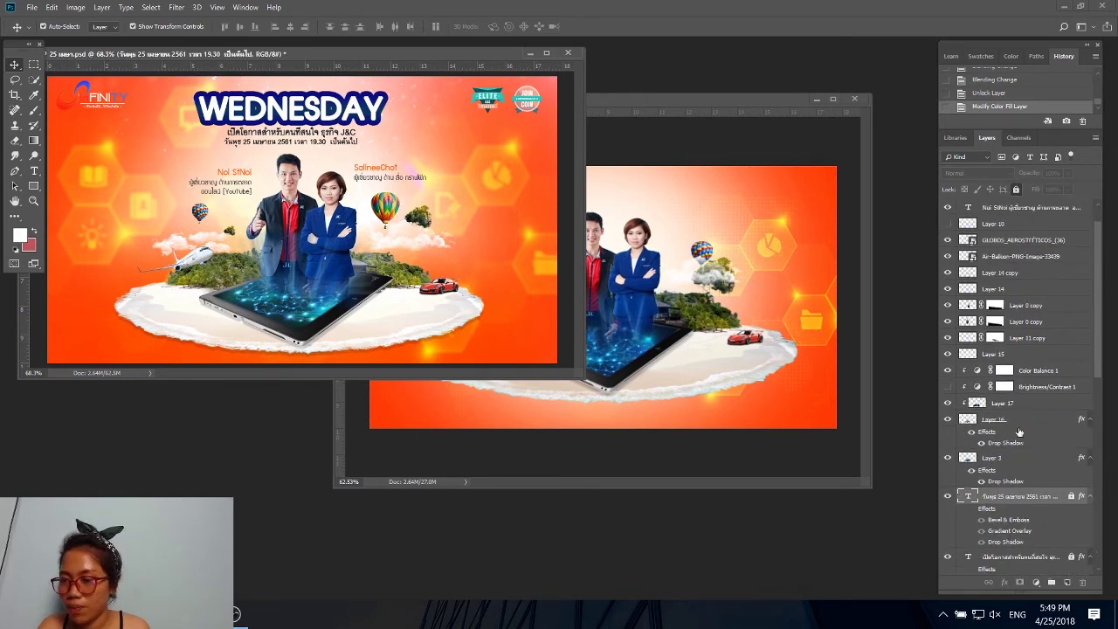
{"action": "scroll", "coordinate": [1013, 435], "scroll_direction": "up", "scroll_amount": 1}
{"action": "scroll", "coordinate": [1013, 433], "scroll_direction": "down", "scroll_amount": 2}
{"action": "scroll", "coordinate": [1015, 419], "scroll_direction": "down", "scroll_amount": 2}
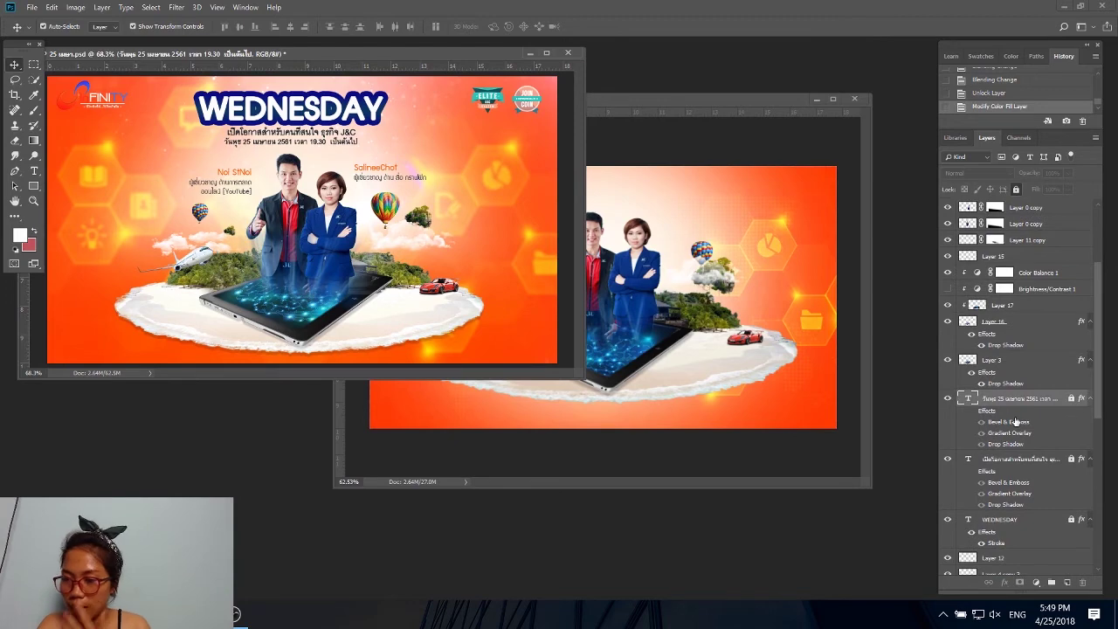
Unlock the WEDNESDAY title layer, drag it into the island banner, and toggle its stroke effect.
{"action": "left_click", "coordinate": [1014, 507]}
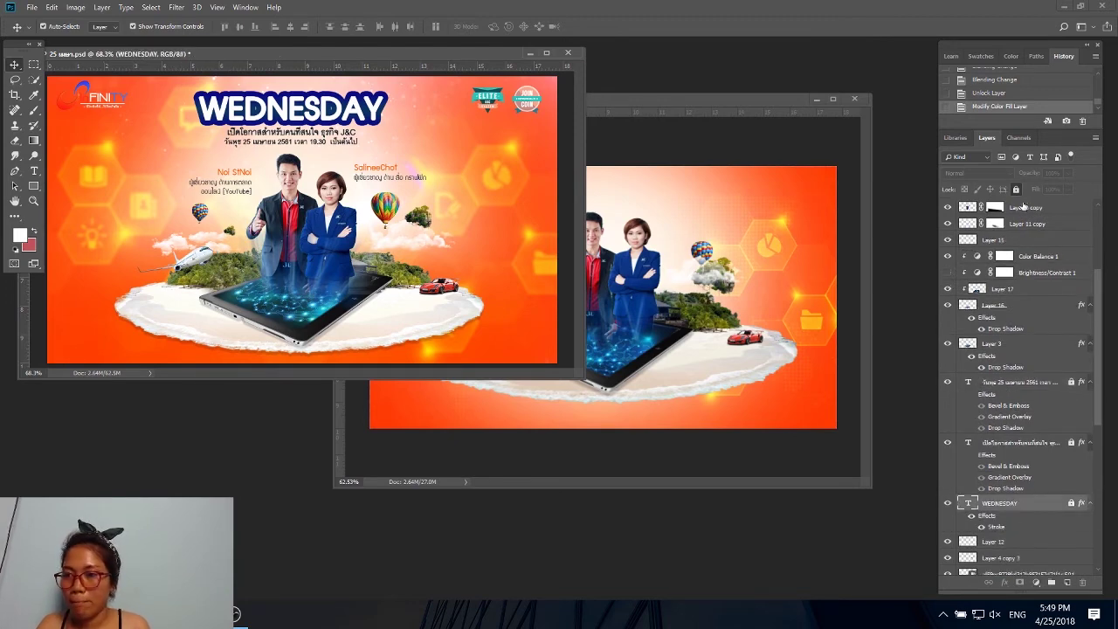
{"action": "left_click", "coordinate": [1017, 188]}
{"action": "mouse_move", "coordinate": [291, 119]}
{"action": "left_mouse_down"}
{"action": "mouse_move", "coordinate": [663, 209]}
{"action": "mouse_move", "coordinate": [651, 202]}
{"action": "left_mouse_up"}
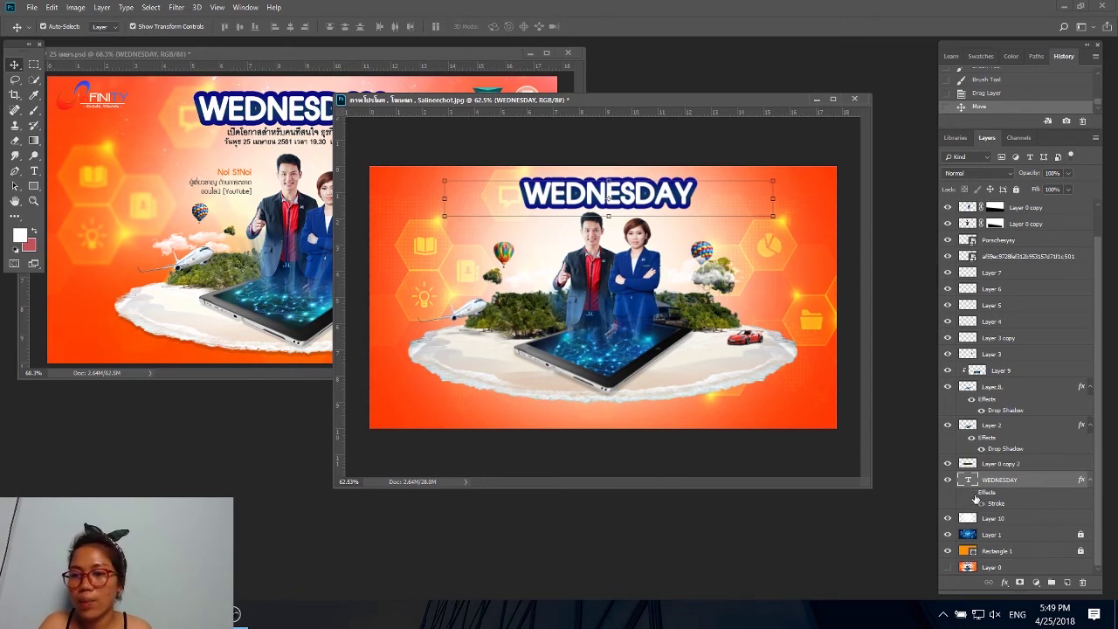
{"action": "left_click", "coordinate": [973, 492]}
{"action": "left_click", "coordinate": [972, 493]}
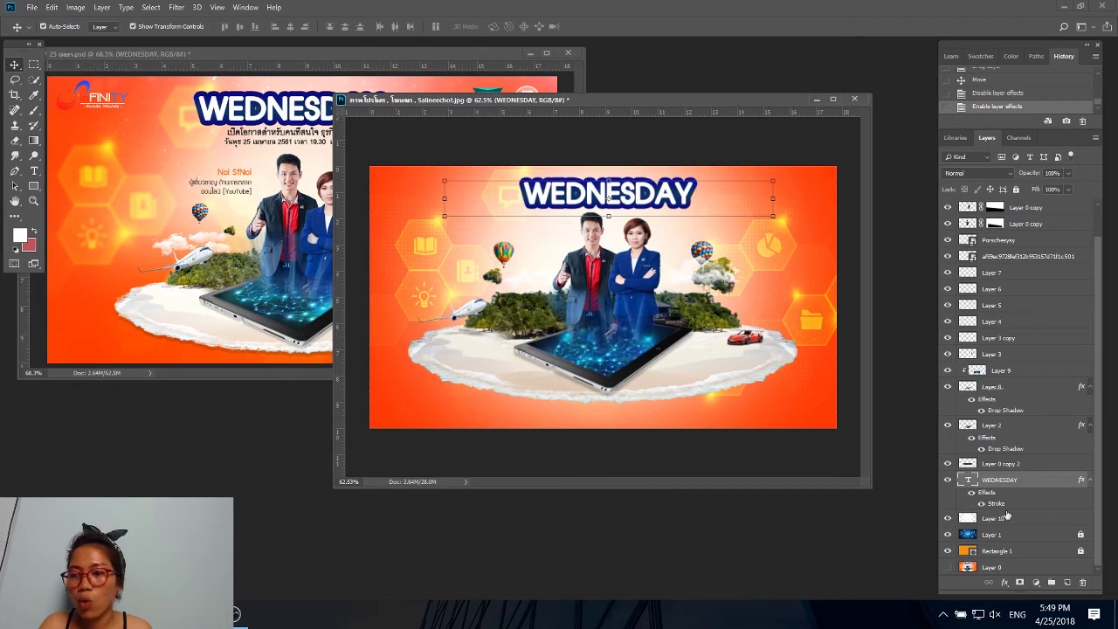
Open the title's Stroke style with a gradient fill and set the left stop to blue.
{"action": "left_click", "coordinate": [1005, 584]}
{"action": "left_click", "coordinate": [1031, 500]}
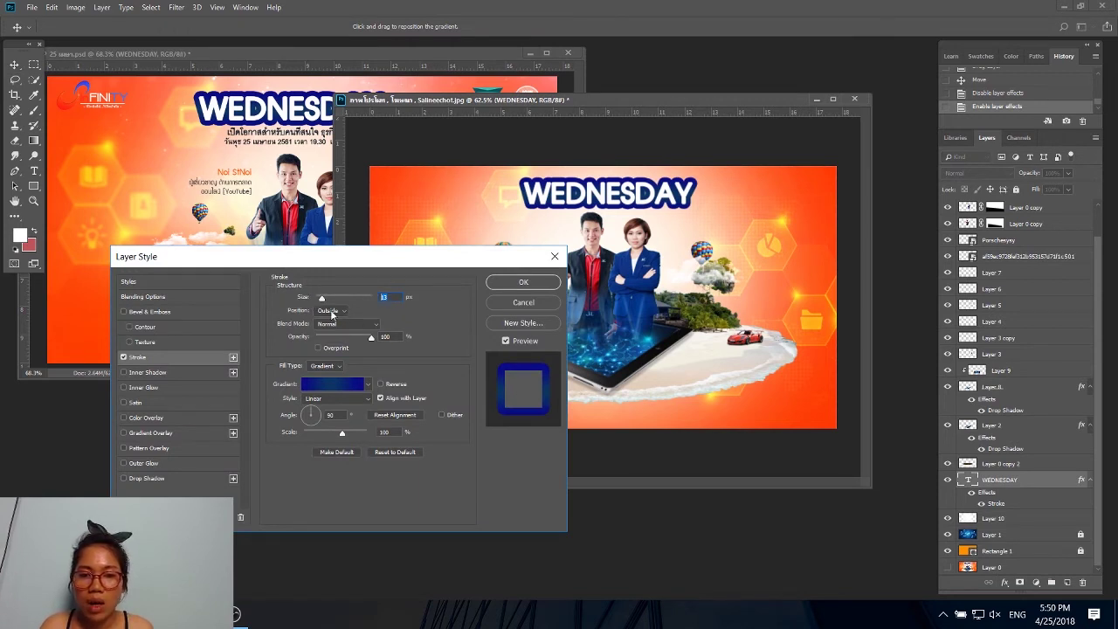
{"action": "left_click", "coordinate": [345, 388]}
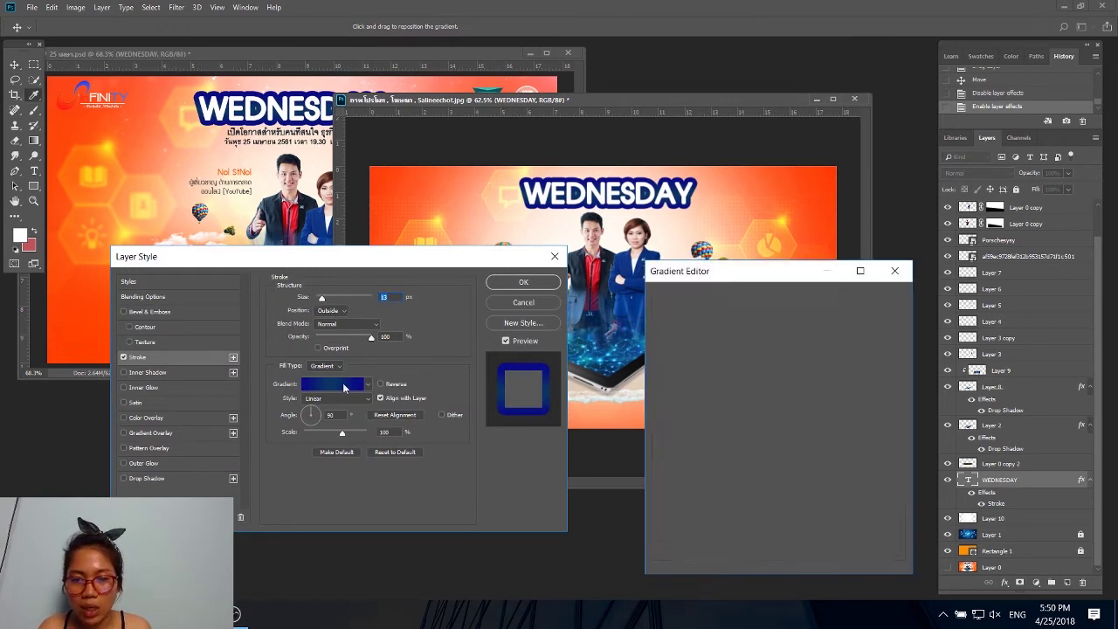
{"action": "double_click", "coordinate": [668, 494]}
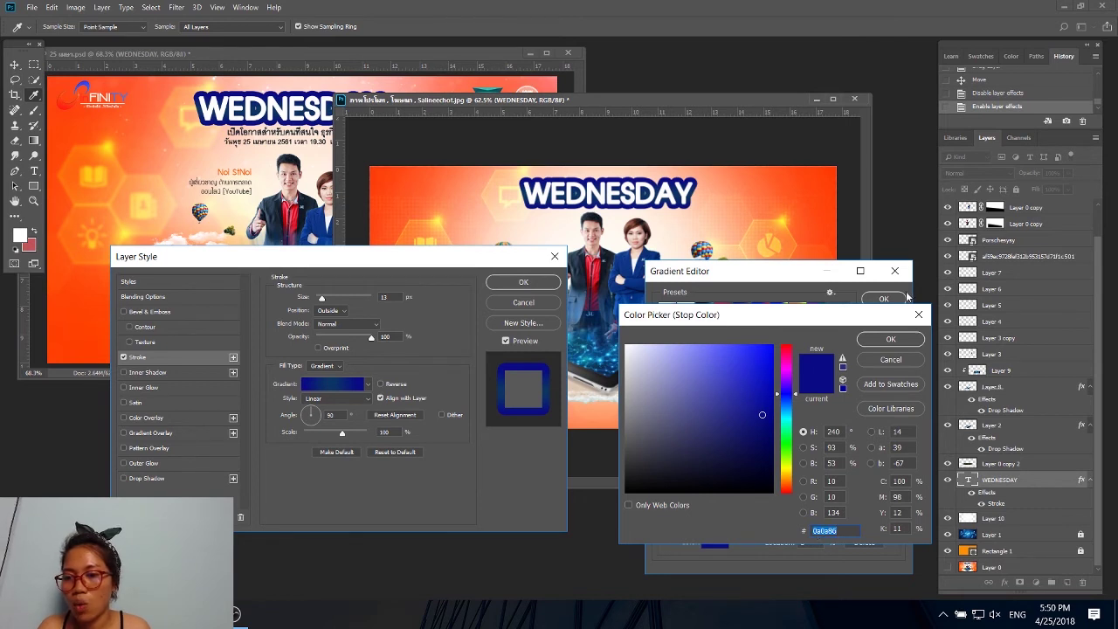
{"action": "left_click", "coordinate": [892, 341]}
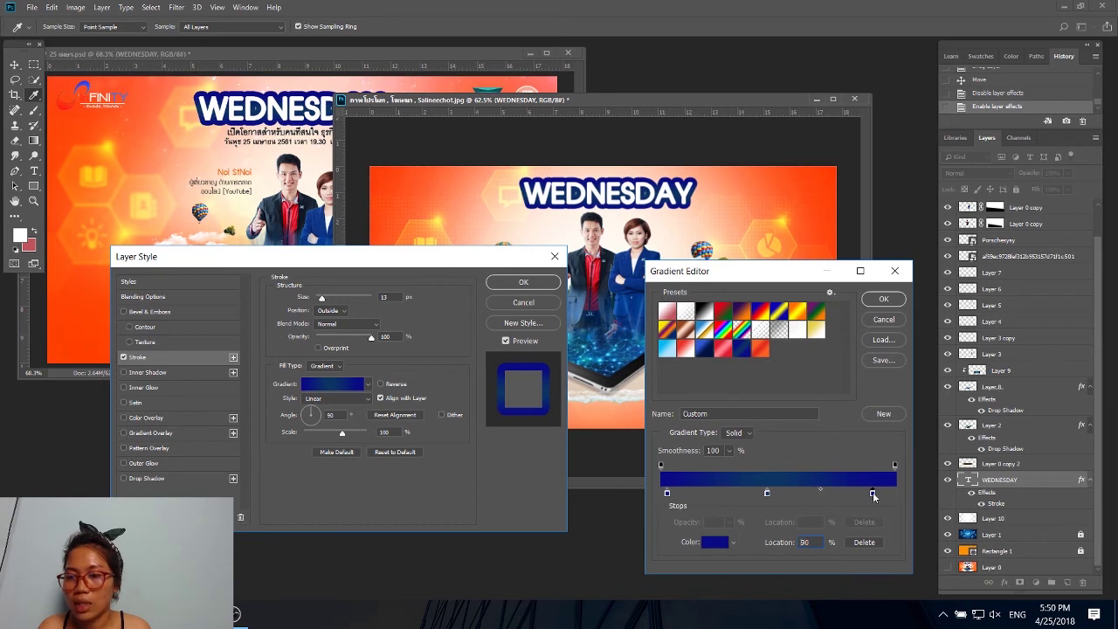
Remove the rightmost stop and recolour the remaining stops dark blue, moving one to the far end.
{"action": "left_click_drag", "start_coordinate": [872, 492], "coordinate": [870, 567]}
{"action": "left_click_drag", "start_coordinate": [769, 495], "coordinate": [680, 495]}
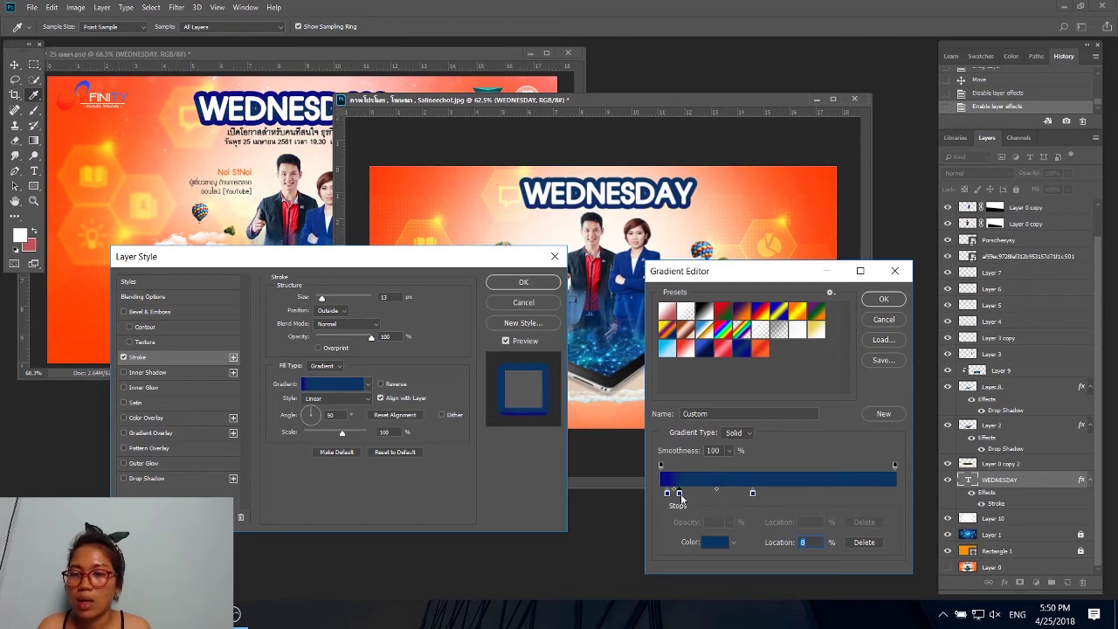
{"action": "double_click", "coordinate": [669, 494]}
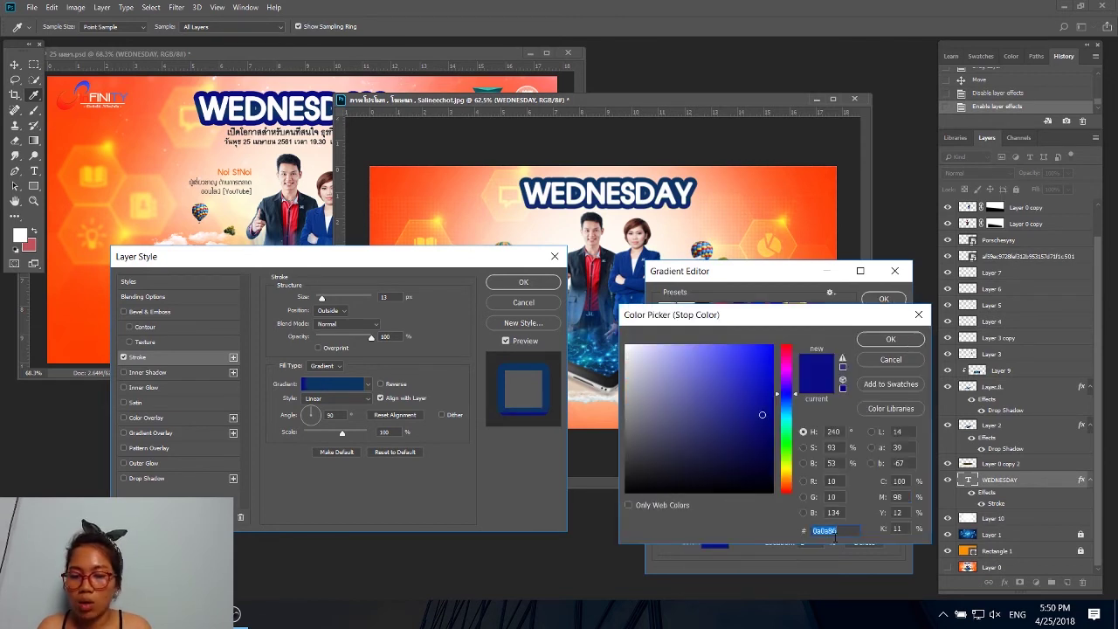
{"action": "left_click", "coordinate": [890, 340]}
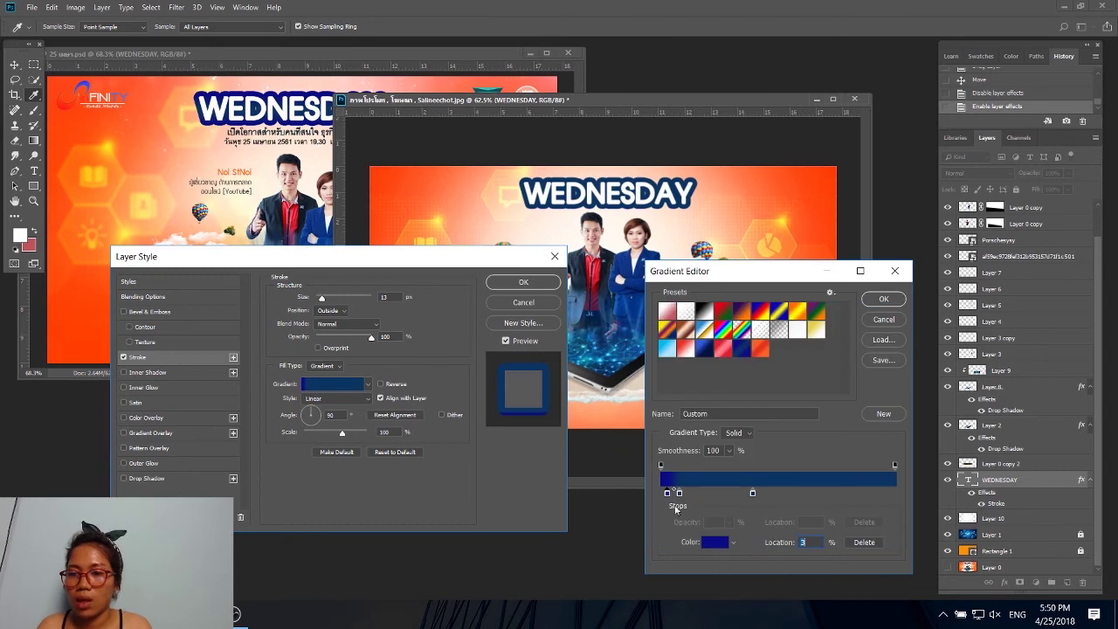
{"action": "double_click", "coordinate": [679, 495]}
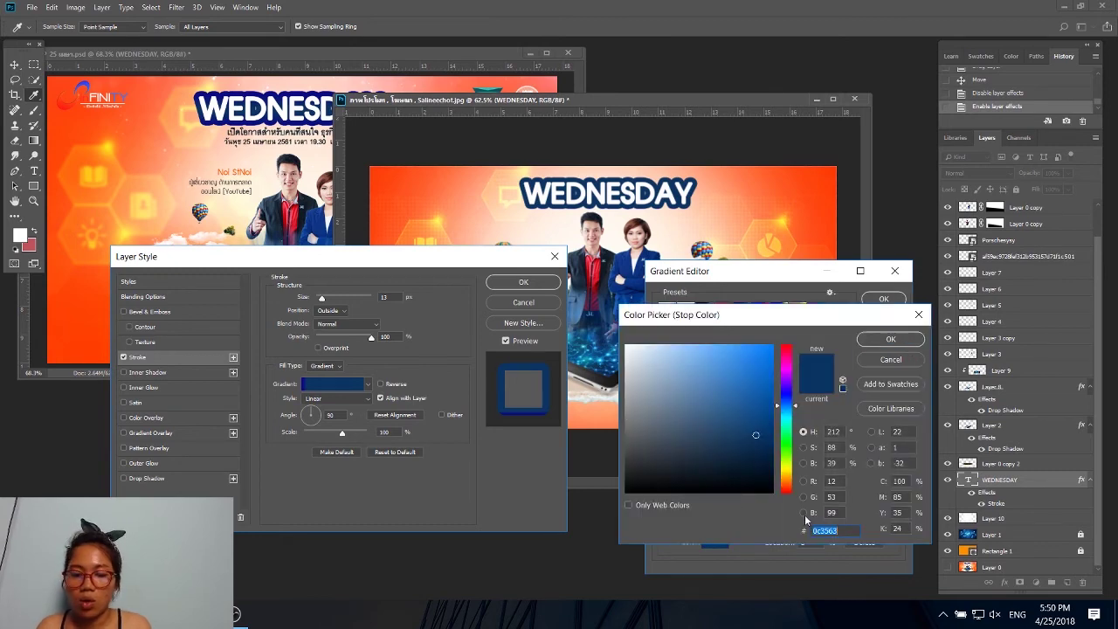
{"action": "left_click", "coordinate": [882, 341]}
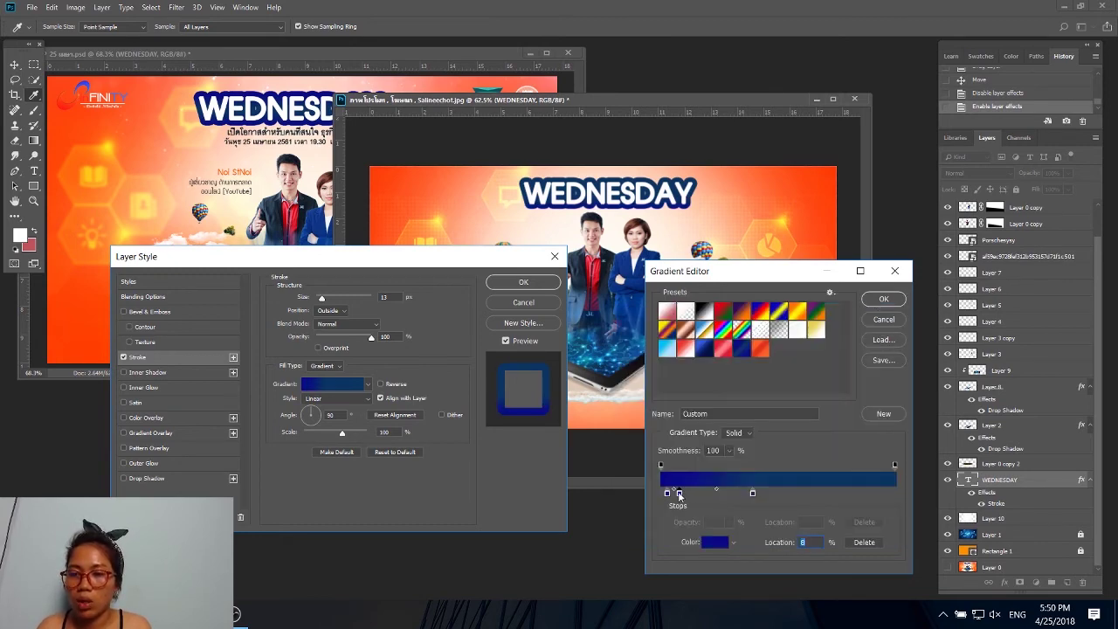
{"action": "left_click_drag", "start_coordinate": [680, 495], "coordinate": [877, 494]}
Add a dark-blue middle stop and accept the finished gradient.
{"action": "left_click", "coordinate": [766, 493]}
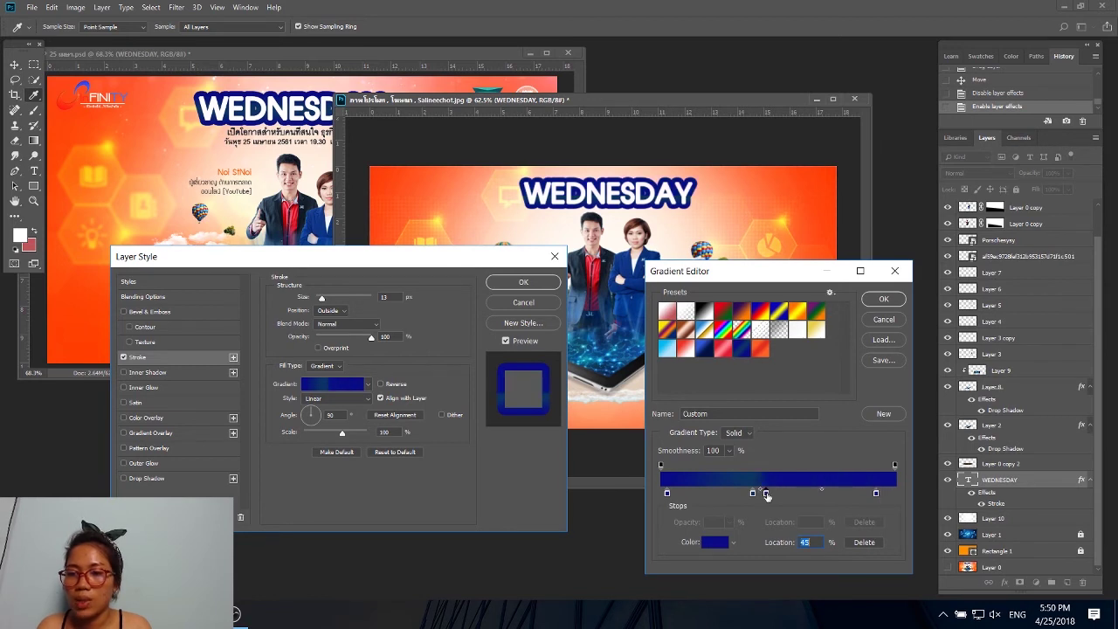
{"action": "left_click_drag", "start_coordinate": [754, 493], "coordinate": [764, 493]}
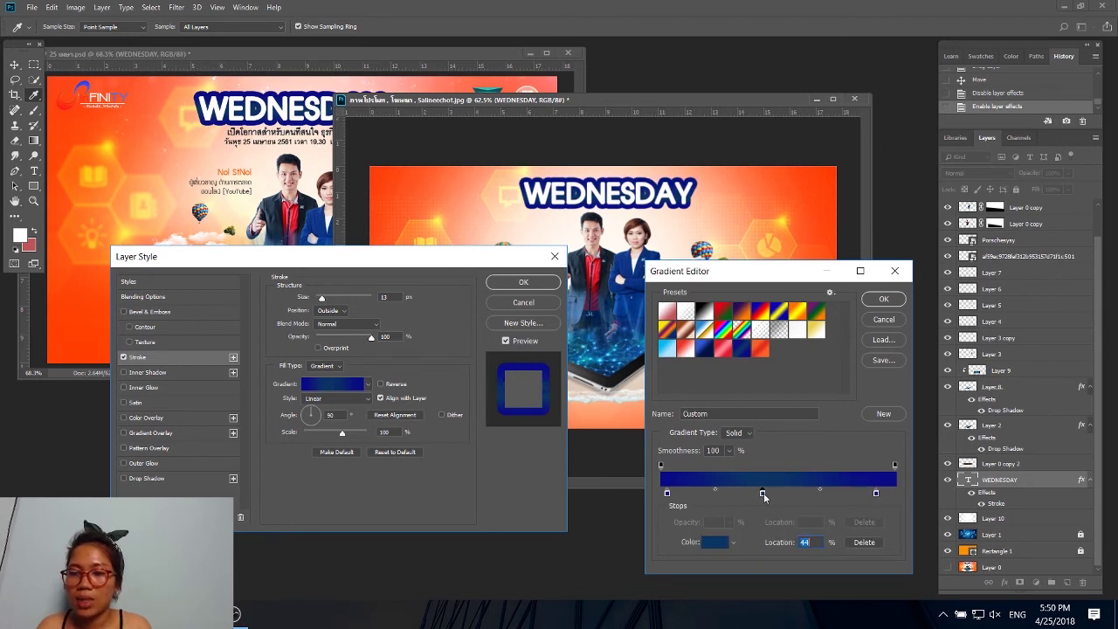
{"action": "double_click", "coordinate": [764, 493]}
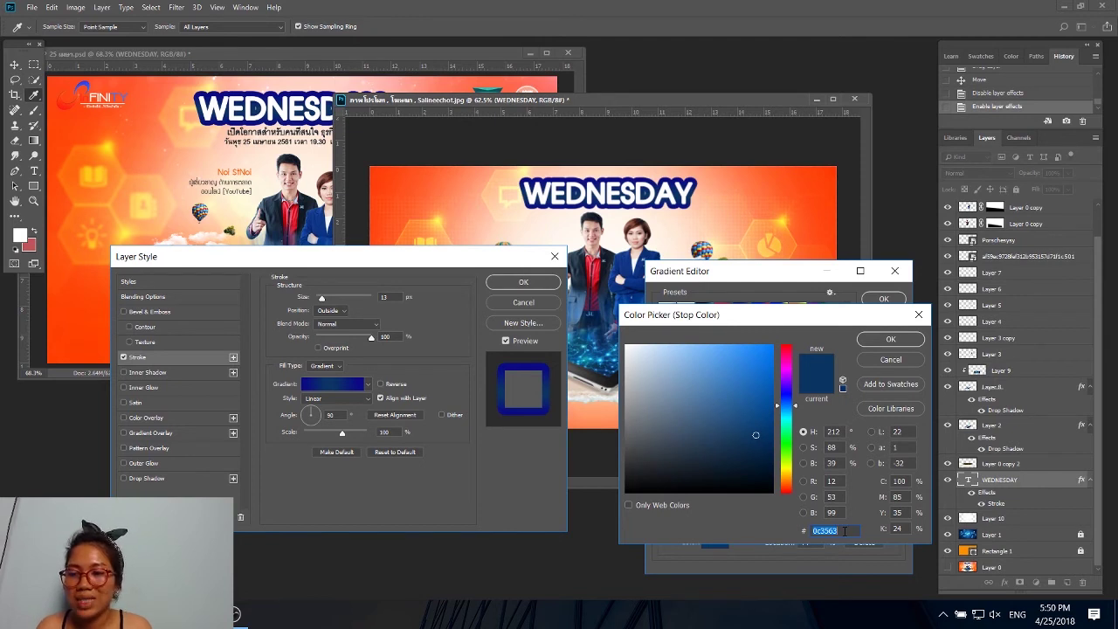
{"action": "left_click", "coordinate": [874, 341]}
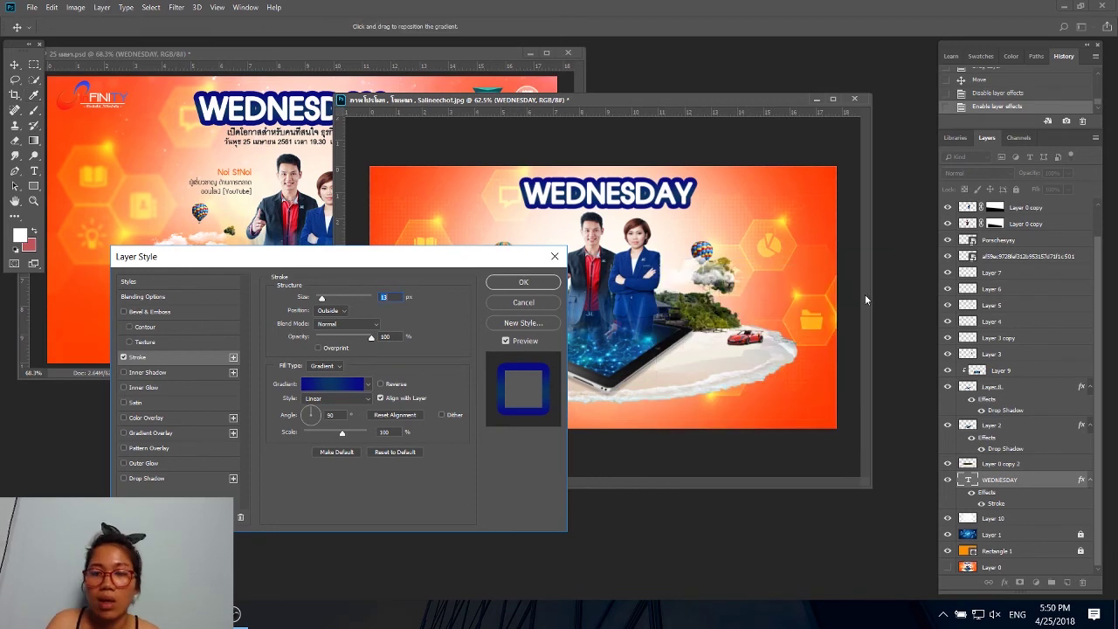
{"action": "left_click", "coordinate": [882, 300]}
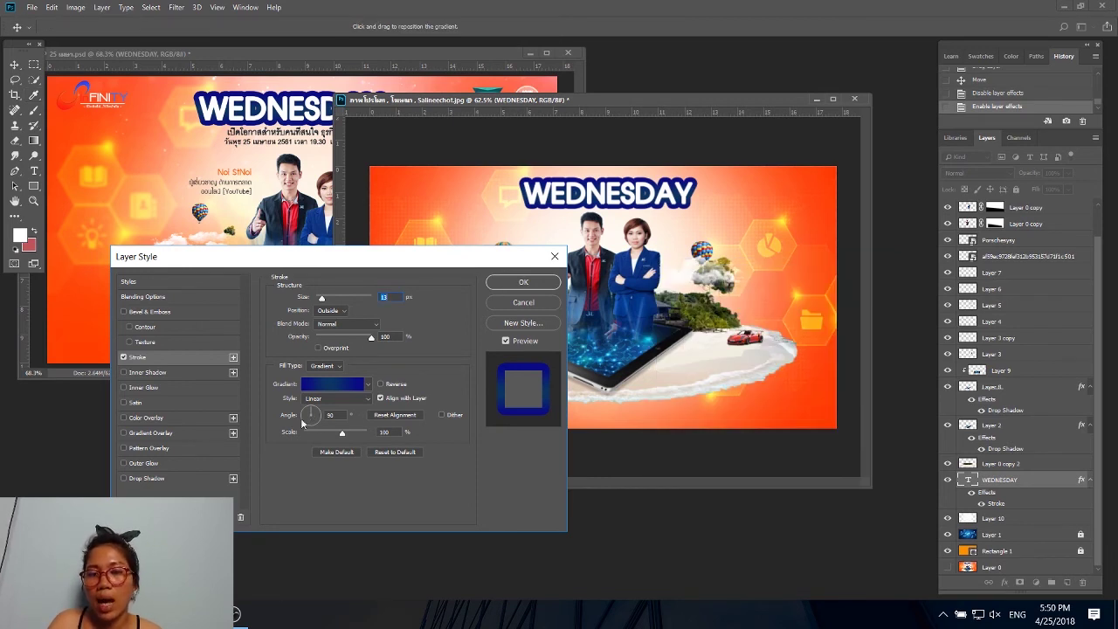
Apply the gradient stroke, then lock Layer 13 in the reference design.
{"action": "left_click", "coordinate": [523, 283]}
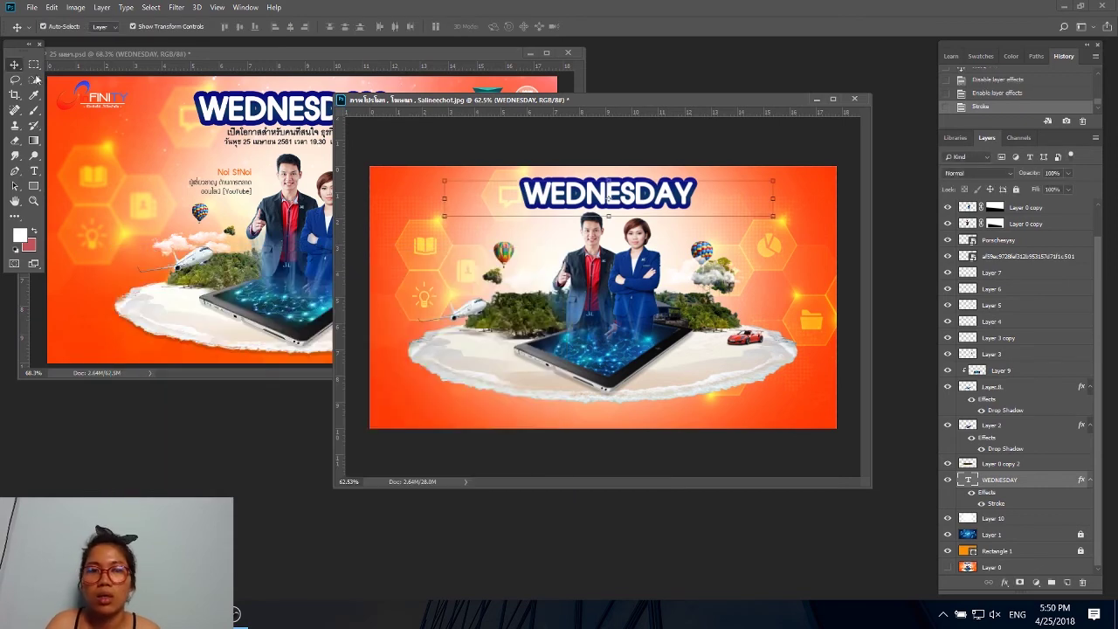
{"action": "left_click", "coordinate": [248, 142]}
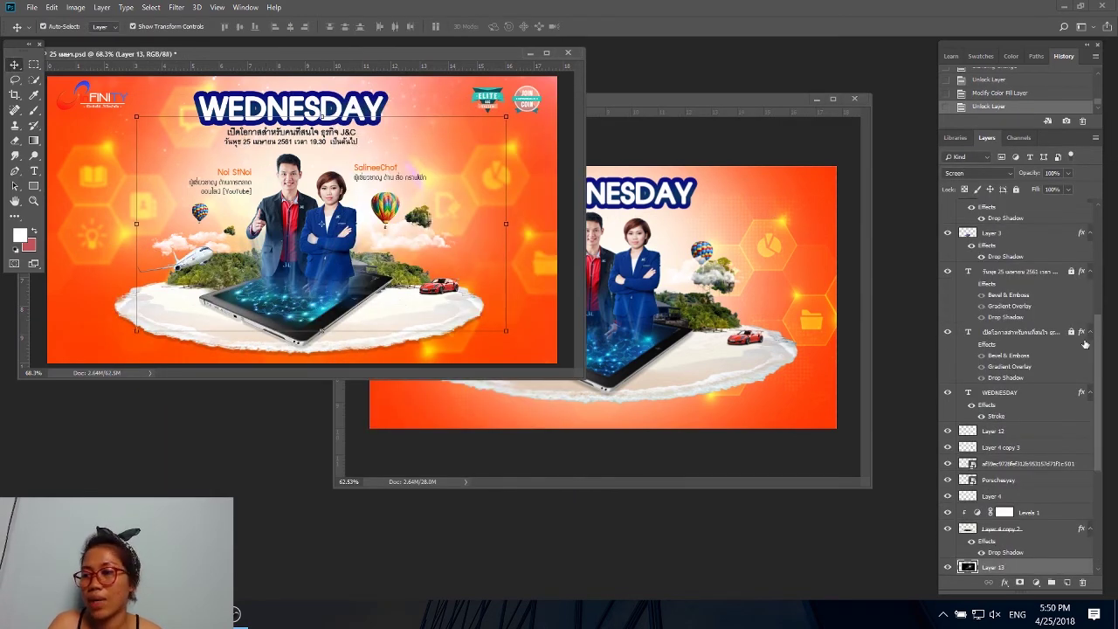
{"action": "left_click", "coordinate": [1016, 189]}
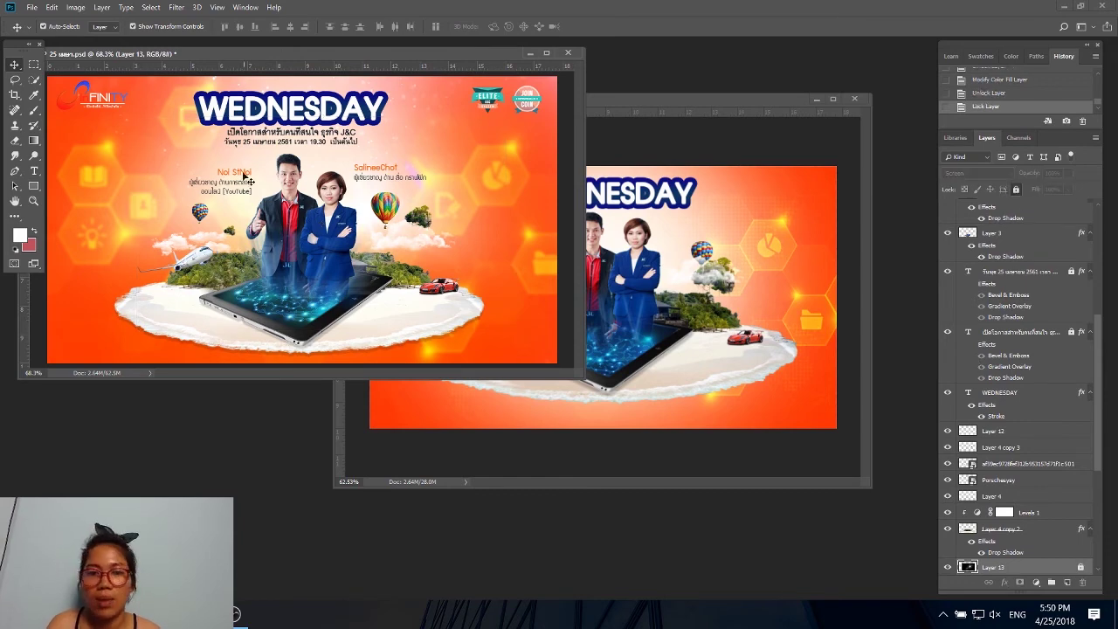
{"action": "left_click", "coordinate": [283, 150]}
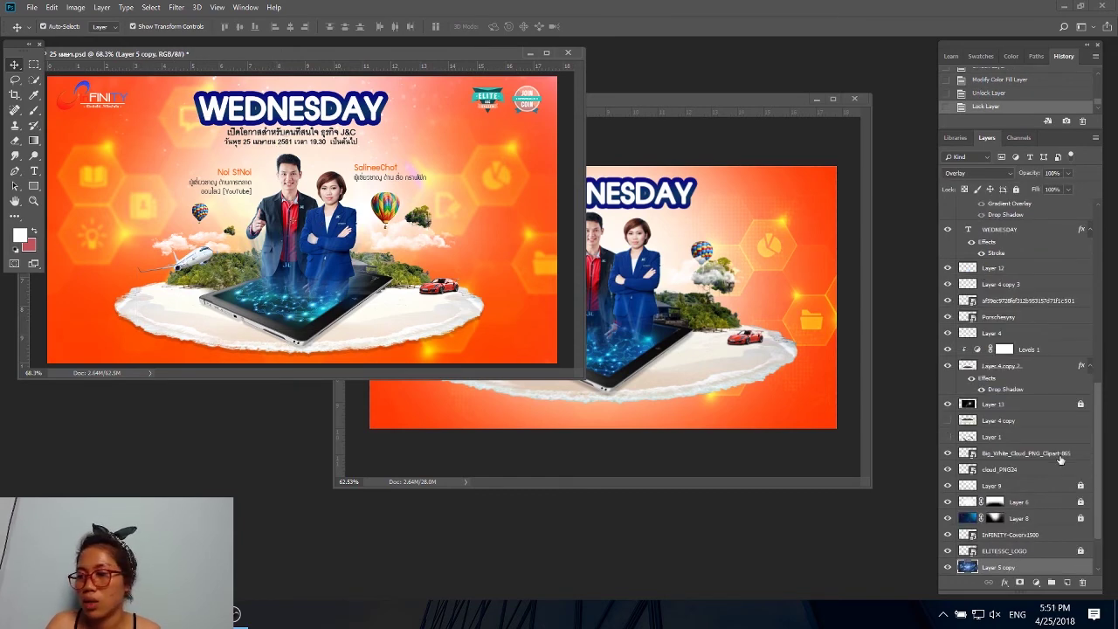
Copy the Thai date and subtitle text layers into the banner, positioned just under WEDNESDAY.
{"action": "scroll", "coordinate": [1062, 456], "scroll_direction": "up", "scroll_amount": 3}
{"action": "scroll", "coordinate": [1062, 455], "scroll_direction": "up", "scroll_amount": 2}
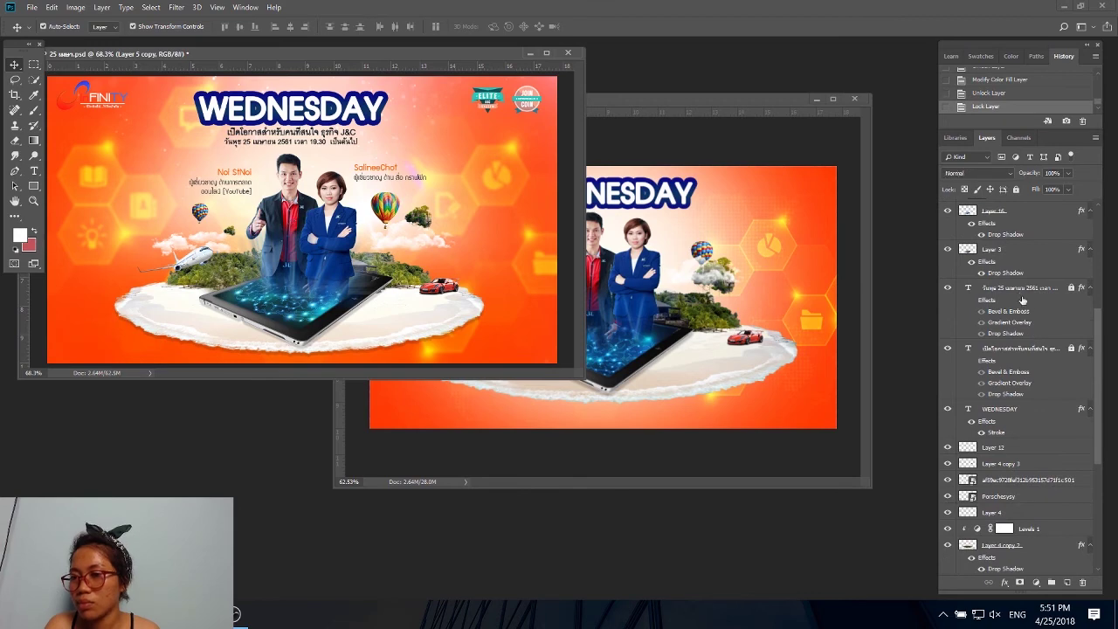
{"action": "left_click", "coordinate": [1023, 289]}
{"action": "left_click", "coordinate": [1028, 348], "text": "shift"}
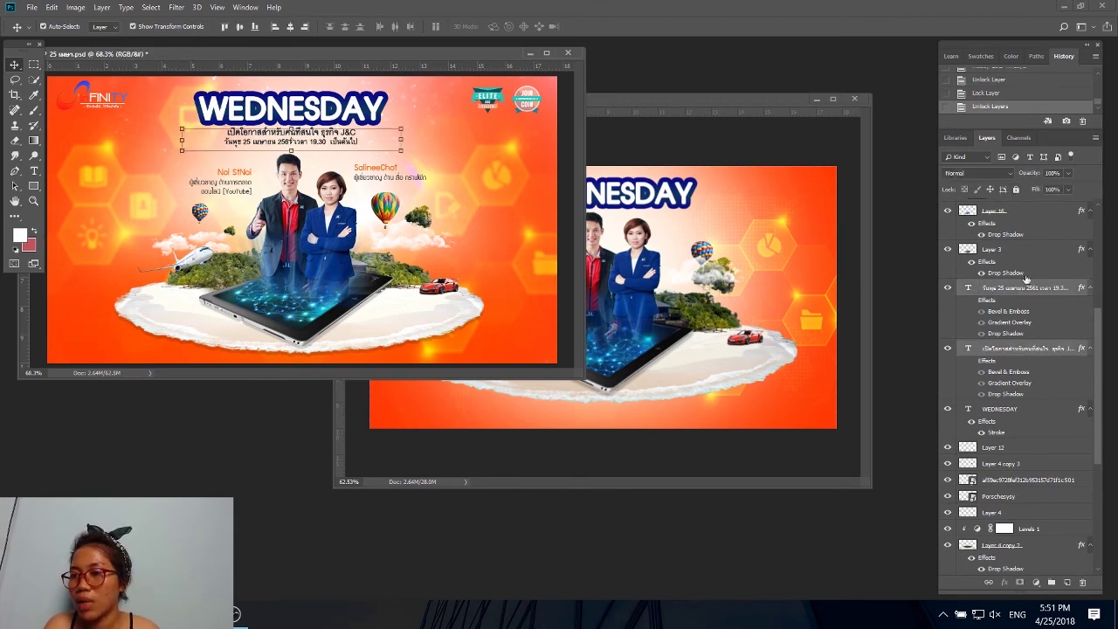
{"action": "left_click_drag", "start_coordinate": [1024, 289], "coordinate": [680, 227]}
{"action": "key", "text": "ctrl+t"}
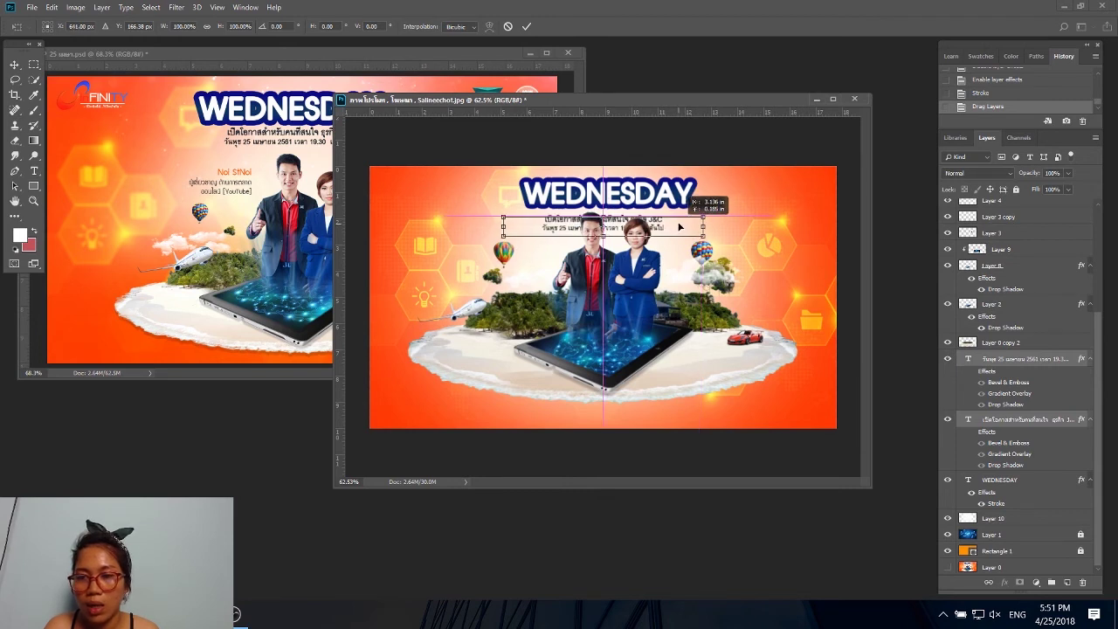
{"action": "left_click_drag", "start_coordinate": [680, 228], "coordinate": [649, 197]}
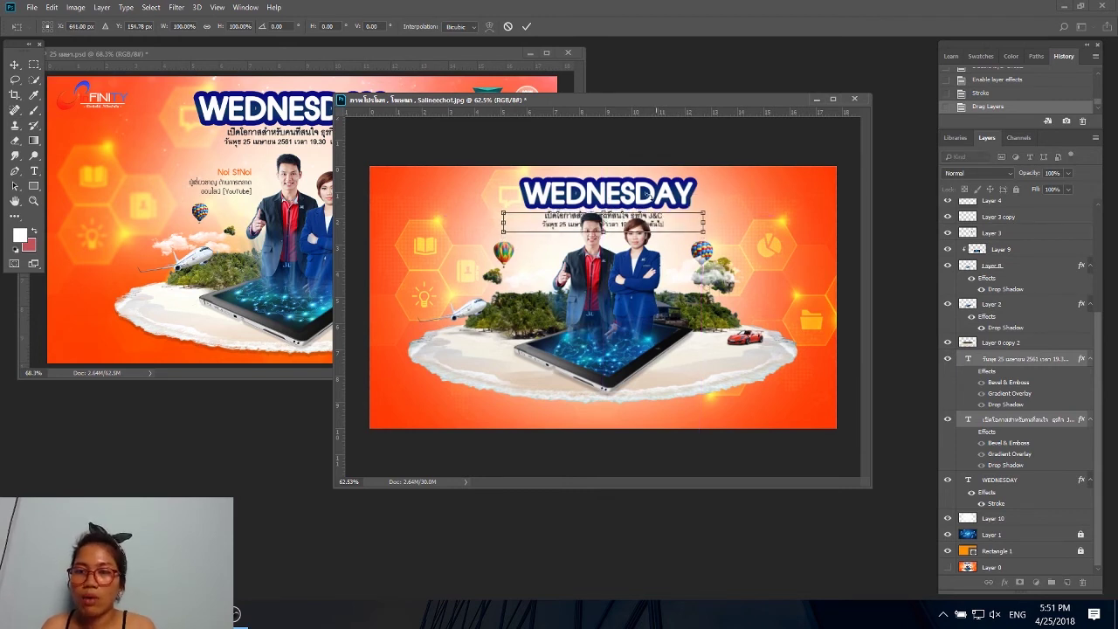
{"action": "left_click", "coordinate": [526, 26]}
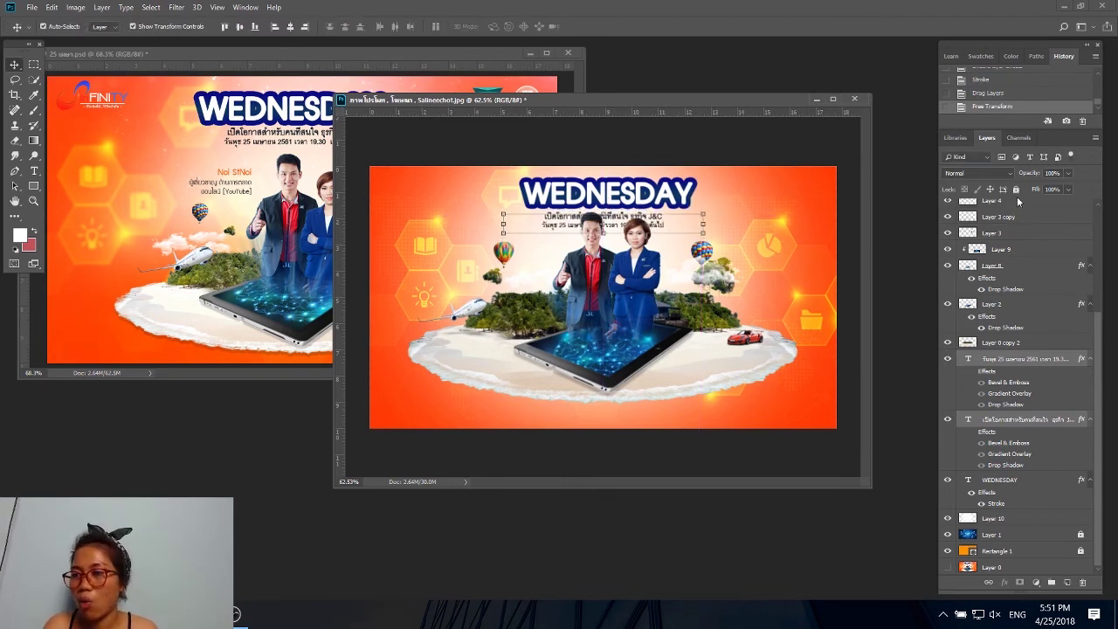
Lock the two Thai text layers and the WEDNESDAY title layer.
{"action": "left_click", "coordinate": [1016, 189]}
{"action": "left_click", "coordinate": [666, 194]}
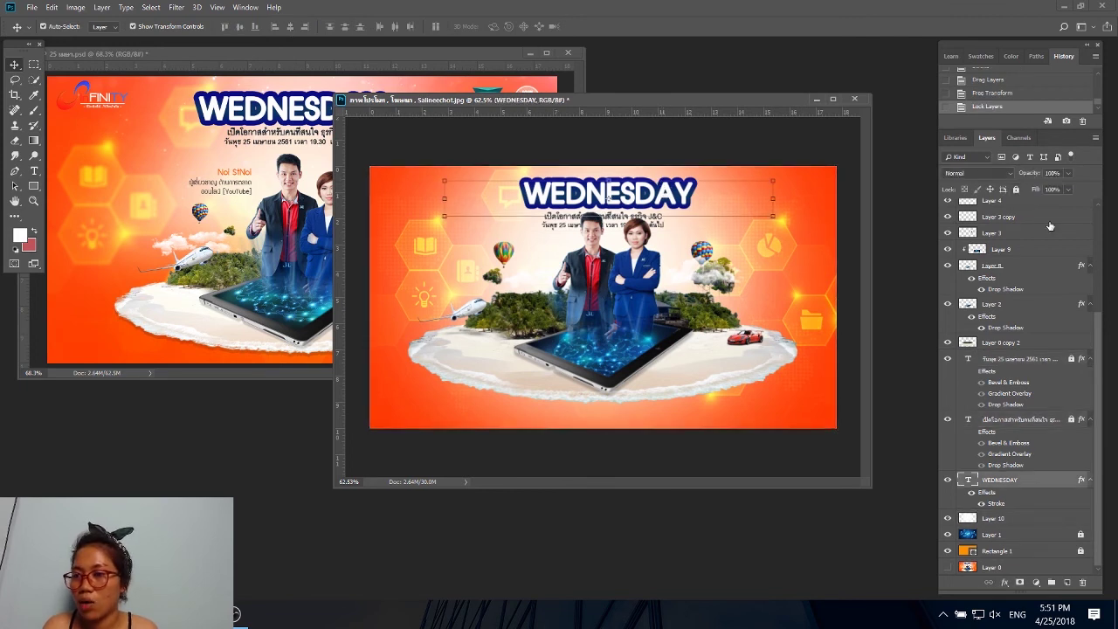
{"action": "left_click", "coordinate": [1015, 188]}
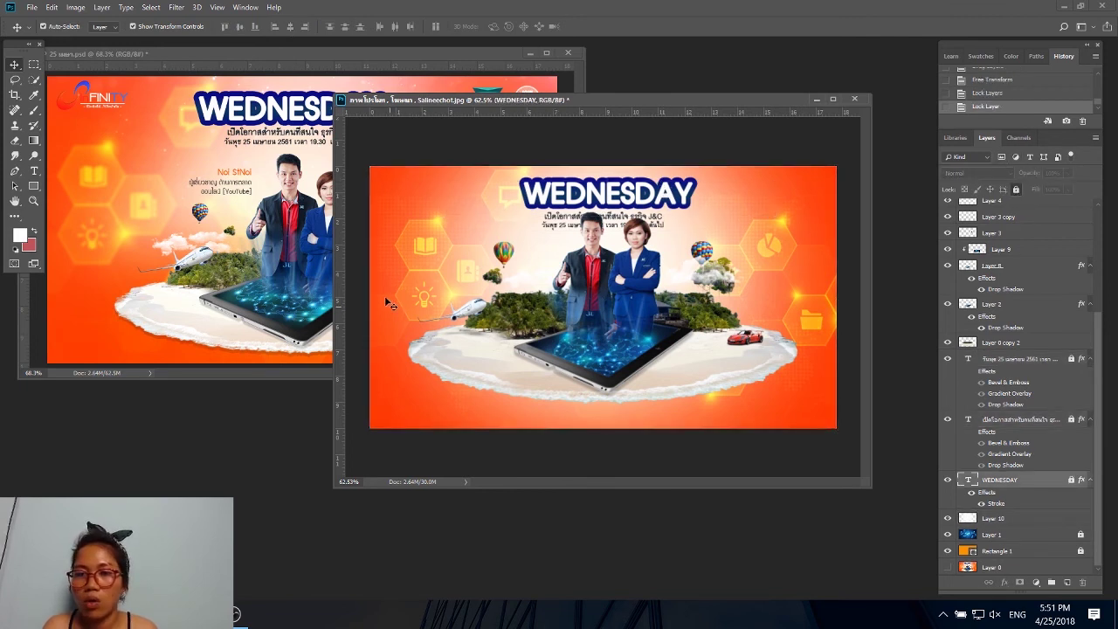
{"action": "left_click", "coordinate": [389, 303]}
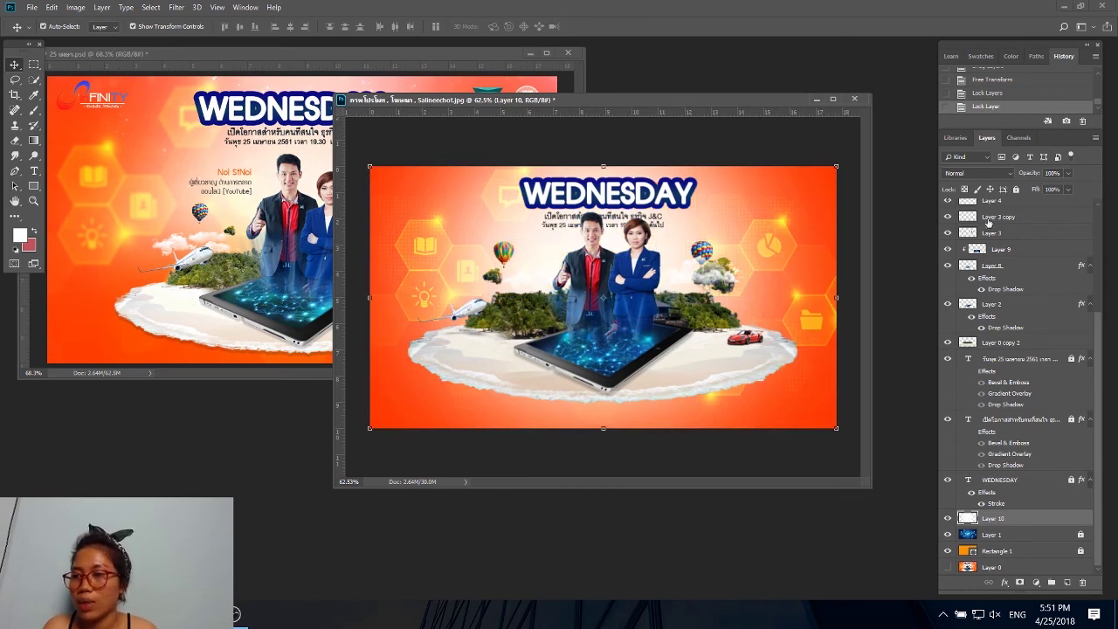
Lock Layer 10, move the island scene down about 20 px, and adjust the woman figure.
{"action": "left_click", "coordinate": [1015, 189]}
{"action": "left_click_drag", "start_coordinate": [411, 222], "coordinate": [789, 434]}
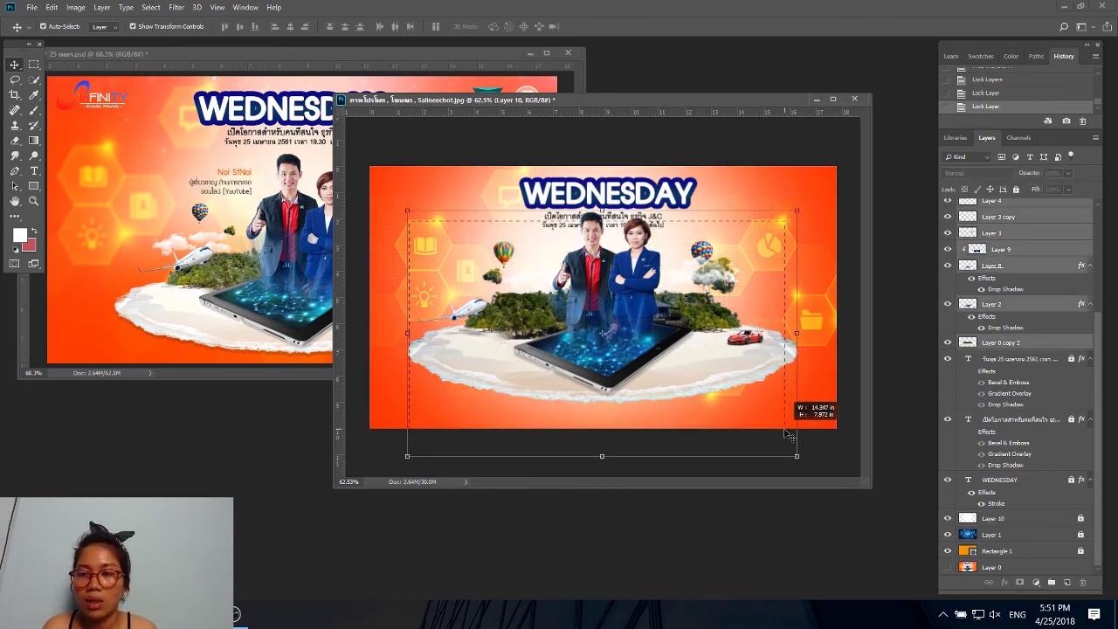
{"action": "left_click_drag", "start_coordinate": [677, 358], "coordinate": [676, 375]}
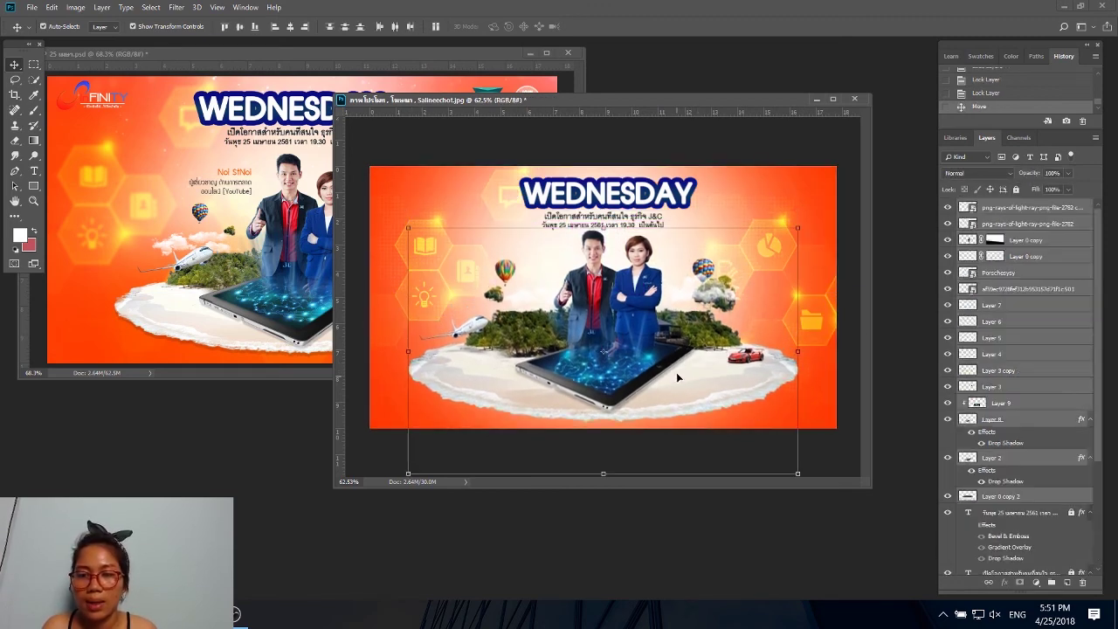
{"action": "left_click", "coordinate": [760, 177]}
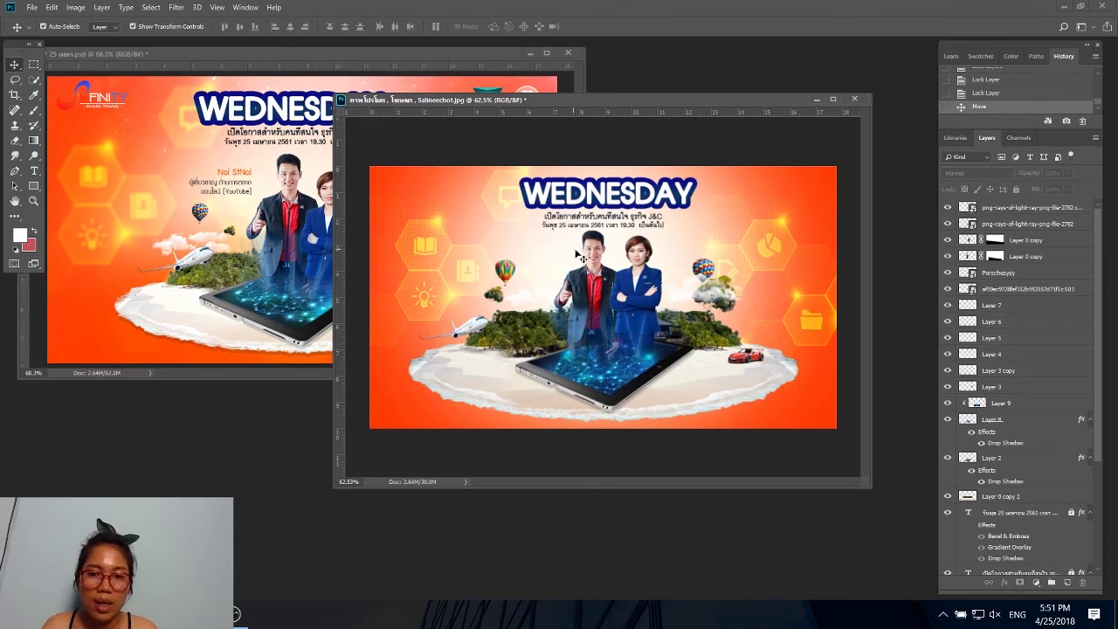
{"action": "left_click_drag", "start_coordinate": [647, 278], "coordinate": [642, 289]}
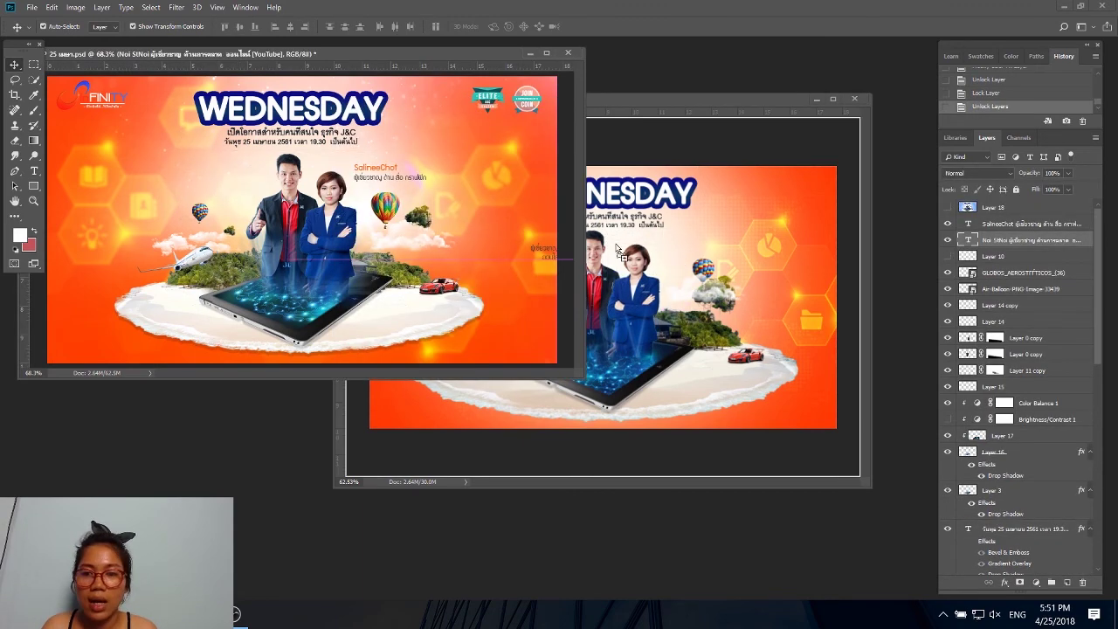
Copy both presenters' name captions beside the figures, then minimize the reference design window.
{"action": "left_click_drag", "start_coordinate": [242, 191], "coordinate": [627, 249]}
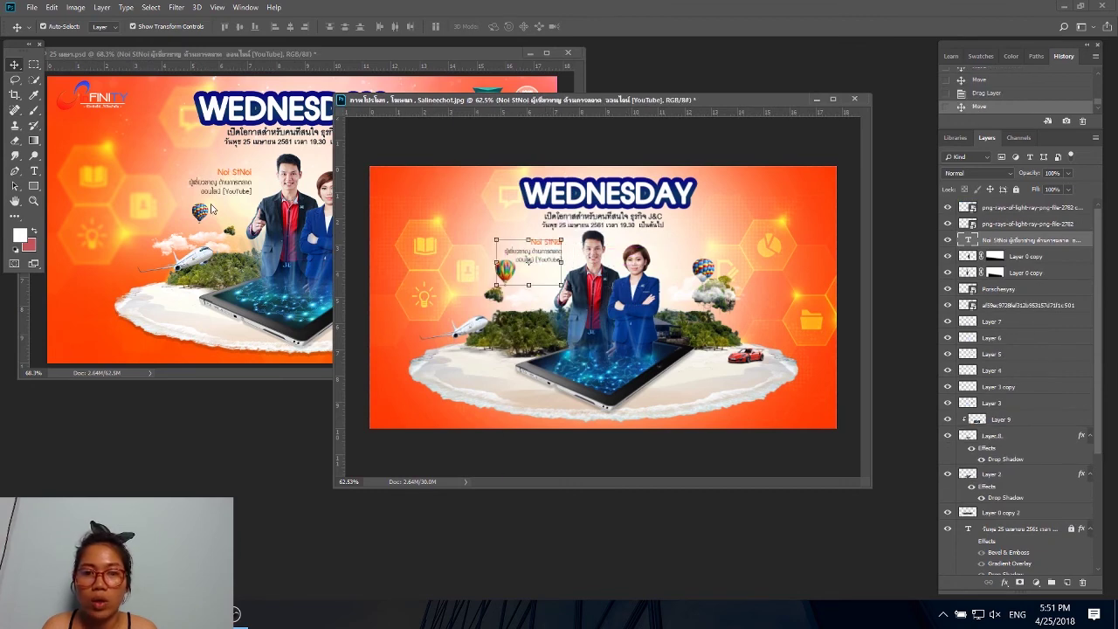
{"action": "left_click", "coordinate": [271, 191]}
{"action": "left_click_drag", "start_coordinate": [375, 172], "coordinate": [695, 251]}
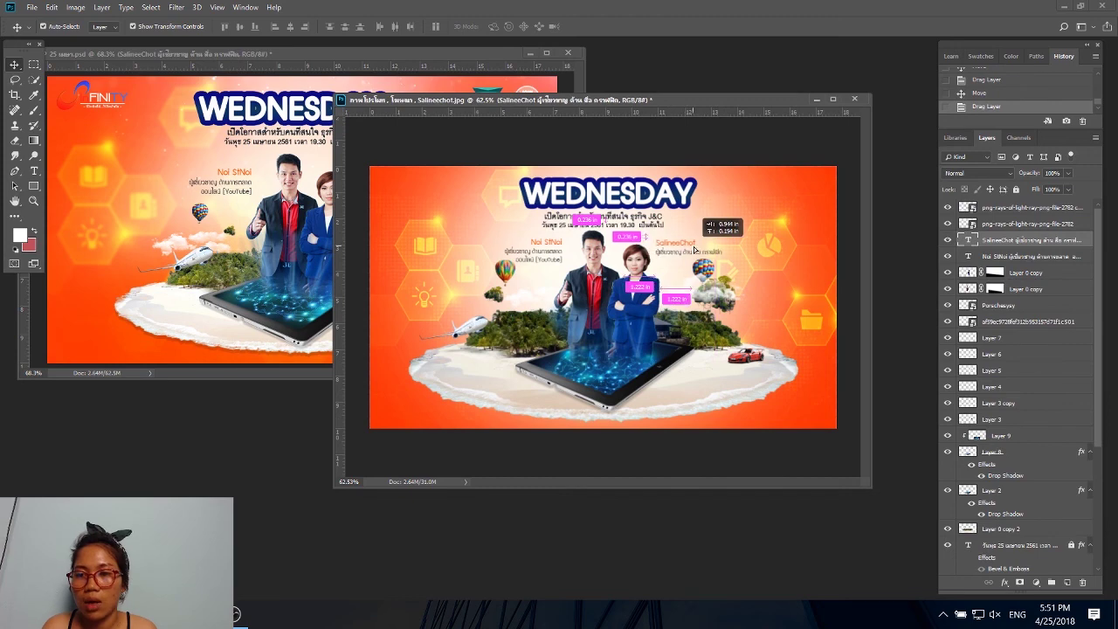
{"action": "left_click", "coordinate": [244, 145]}
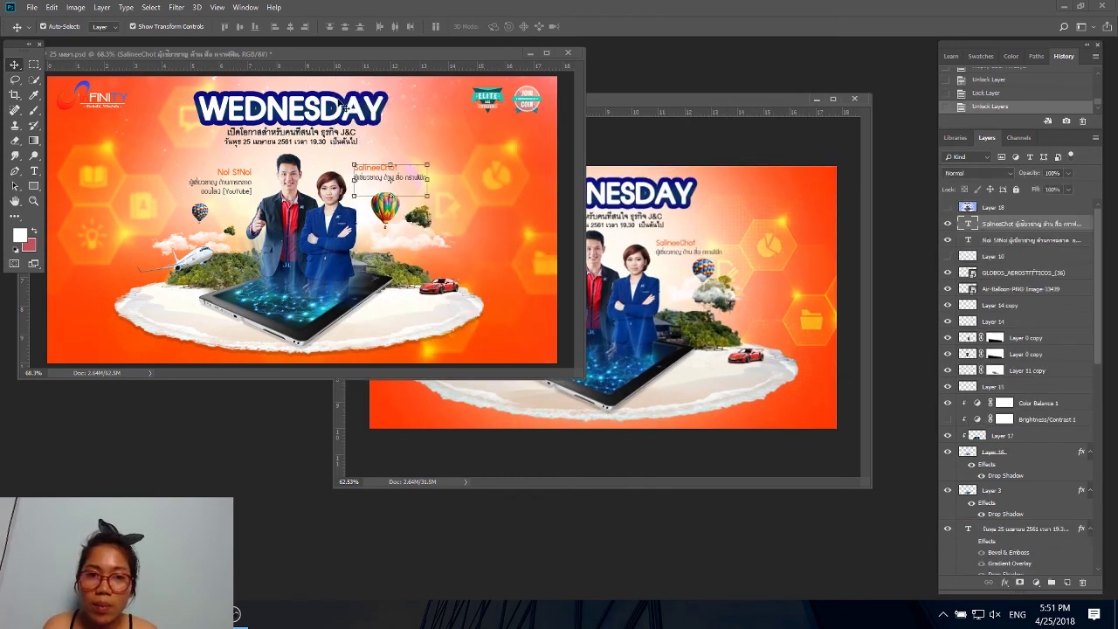
{"action": "left_click", "coordinate": [531, 54]}
{"action": "left_click_drag", "start_coordinate": [647, 107], "coordinate": [501, 94]}
{"action": "key", "text": "ctrl+0"}
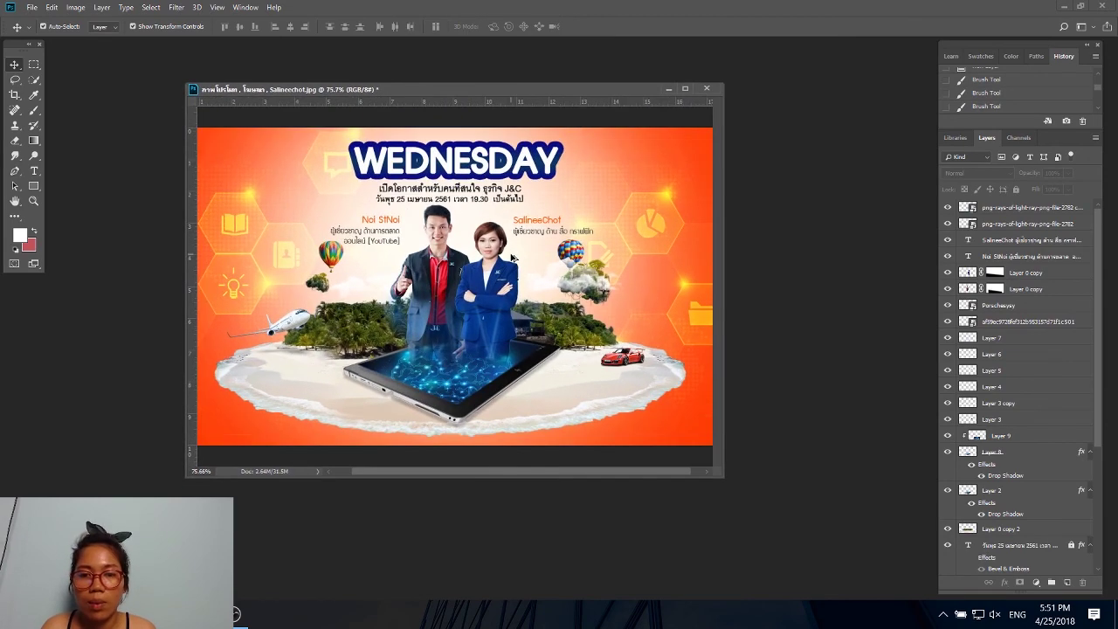
{"action": "key", "text": "ctrl+0"}
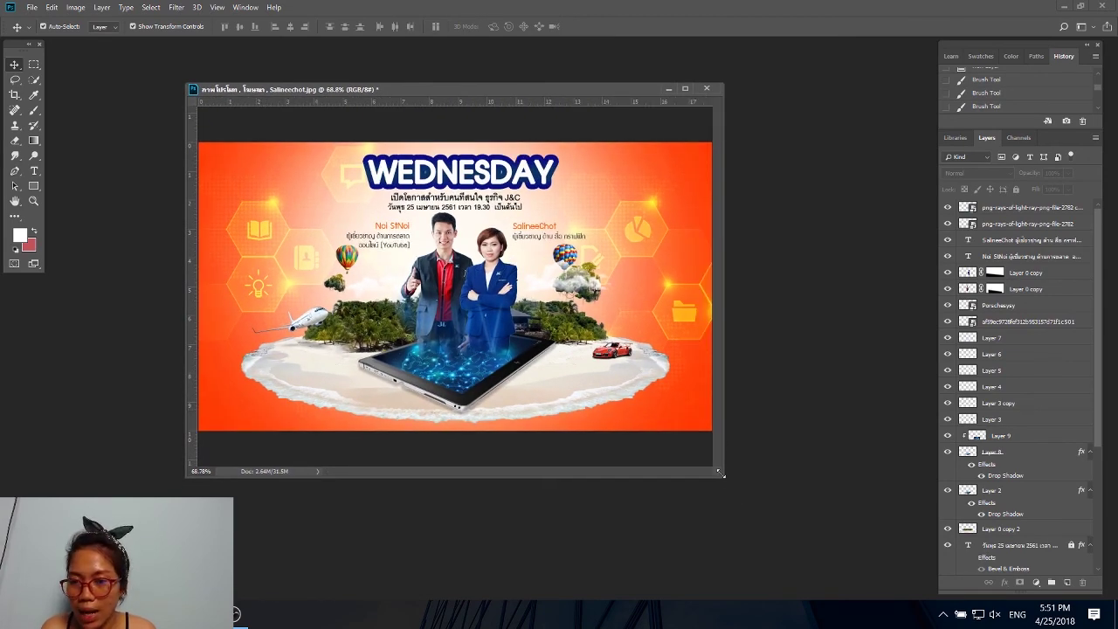
{"action": "left_click_drag", "start_coordinate": [721, 474], "coordinate": [795, 478]}
{"action": "left_click_drag", "start_coordinate": [591, 88], "coordinate": [523, 79]}
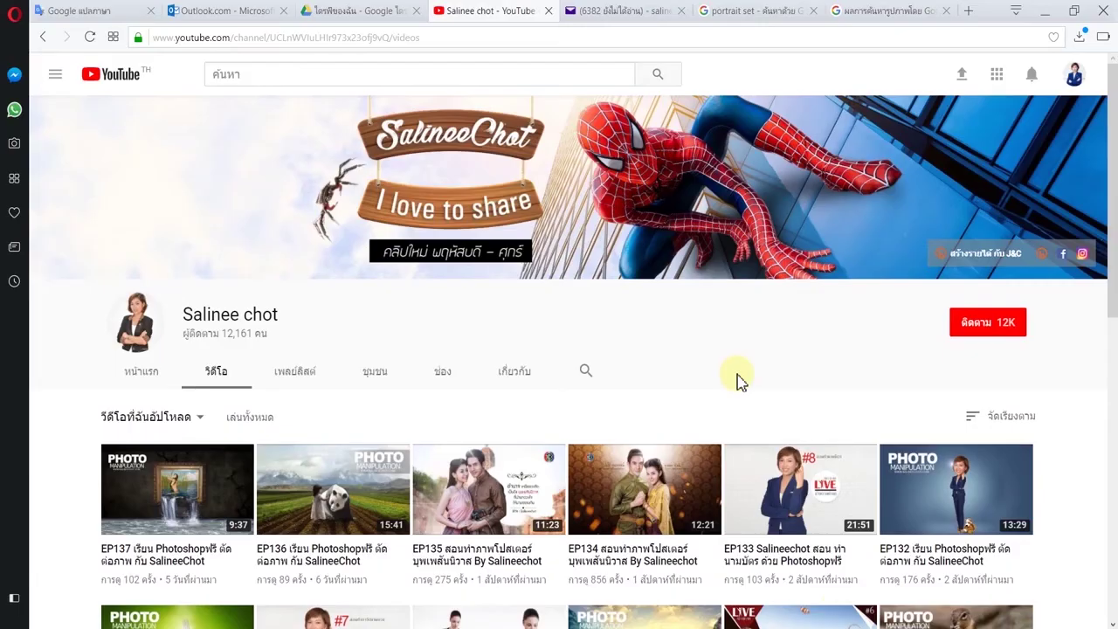
Subscribe to the tutor's YouTube channel and enable bell notifications for all new videos.
{"action": "left_click", "coordinate": [972, 324]}
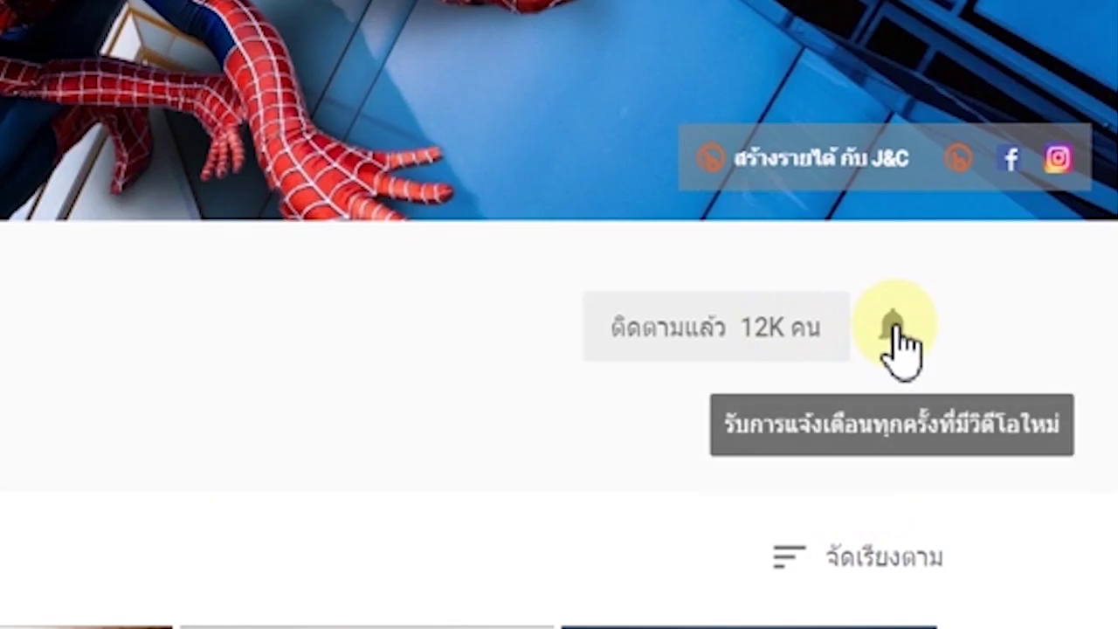
{"action": "left_click", "coordinate": [895, 332]}
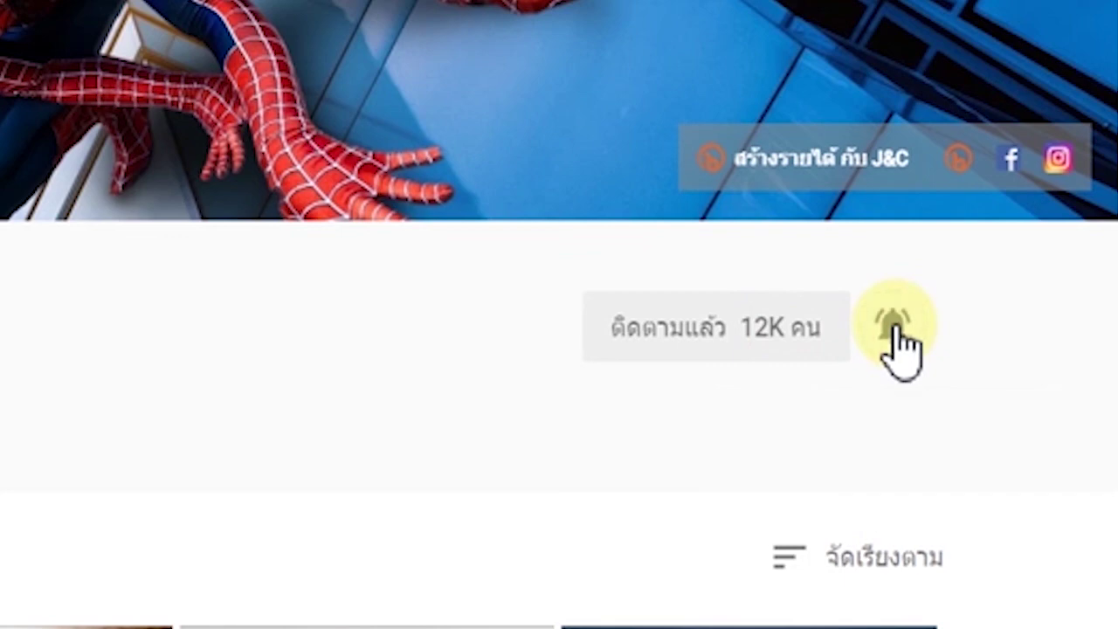